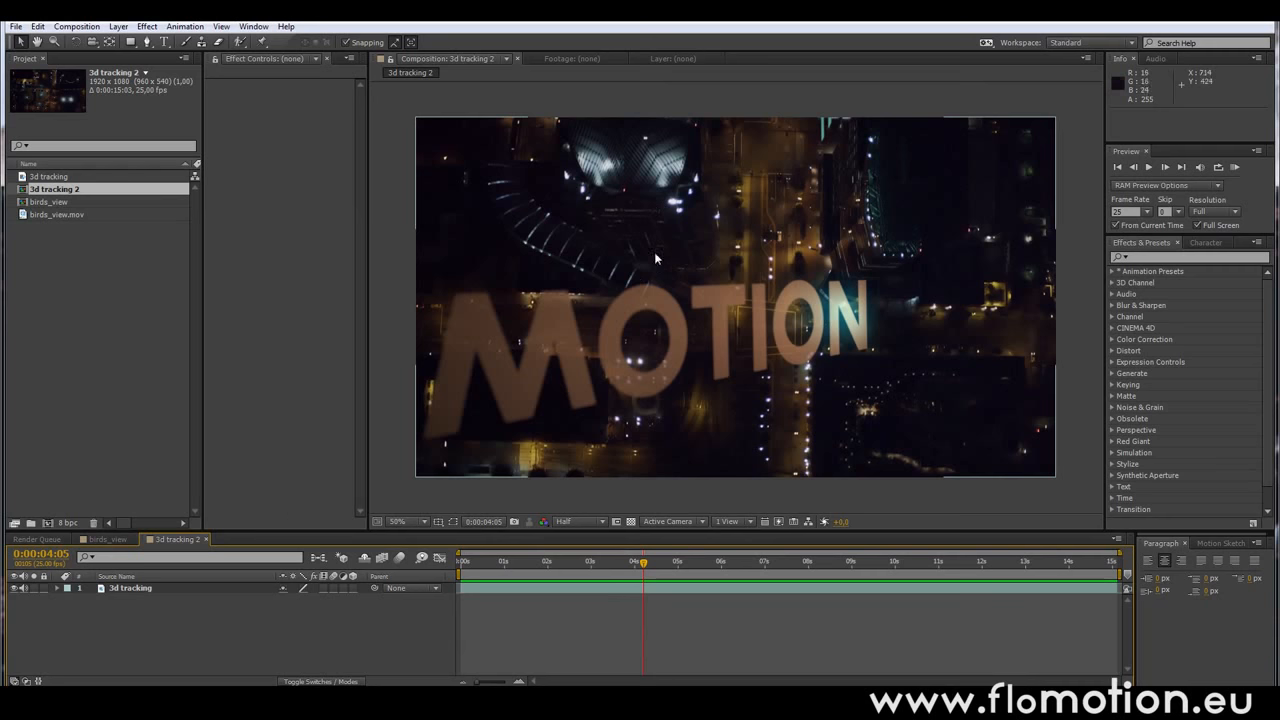
# Scrub through the finished 3d tracking 2 composition to examine how the tracked text and graphics follow the aerial footage.
pyautogui.moveTo(643, 565); pyautogui.dragTo(722, 566)
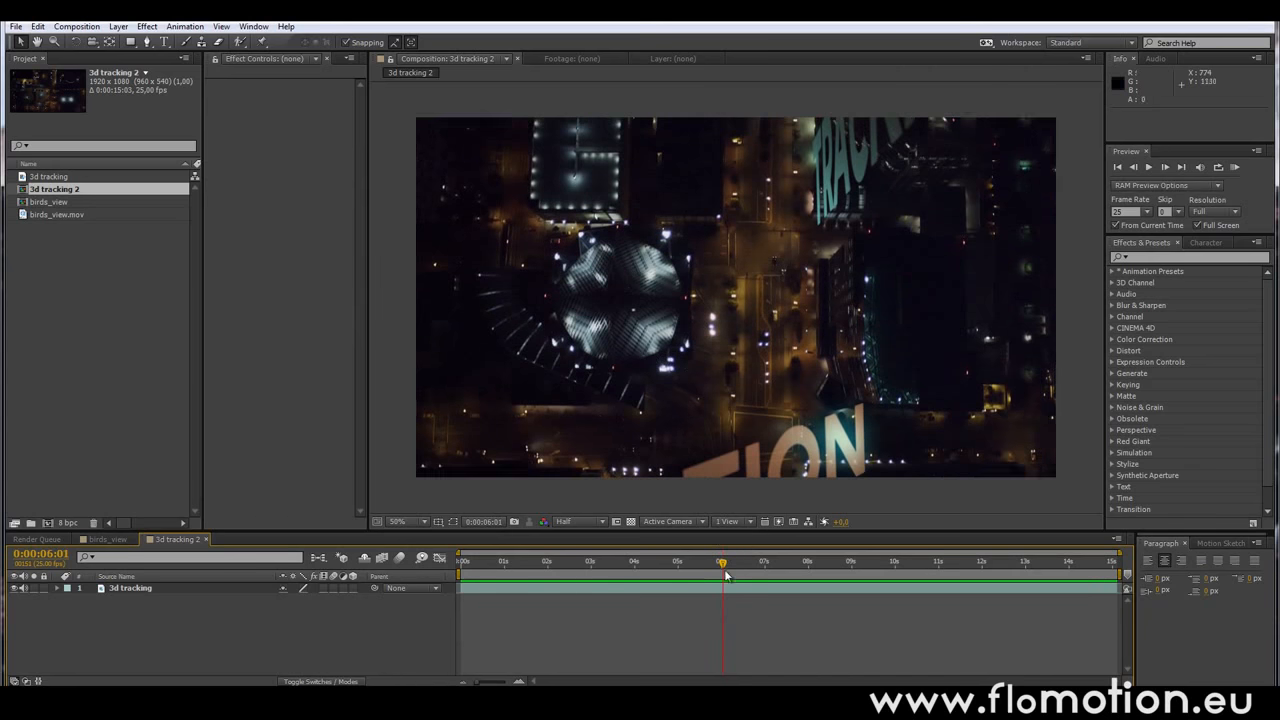
pyautogui.moveTo(723, 567); pyautogui.dragTo(813, 549)
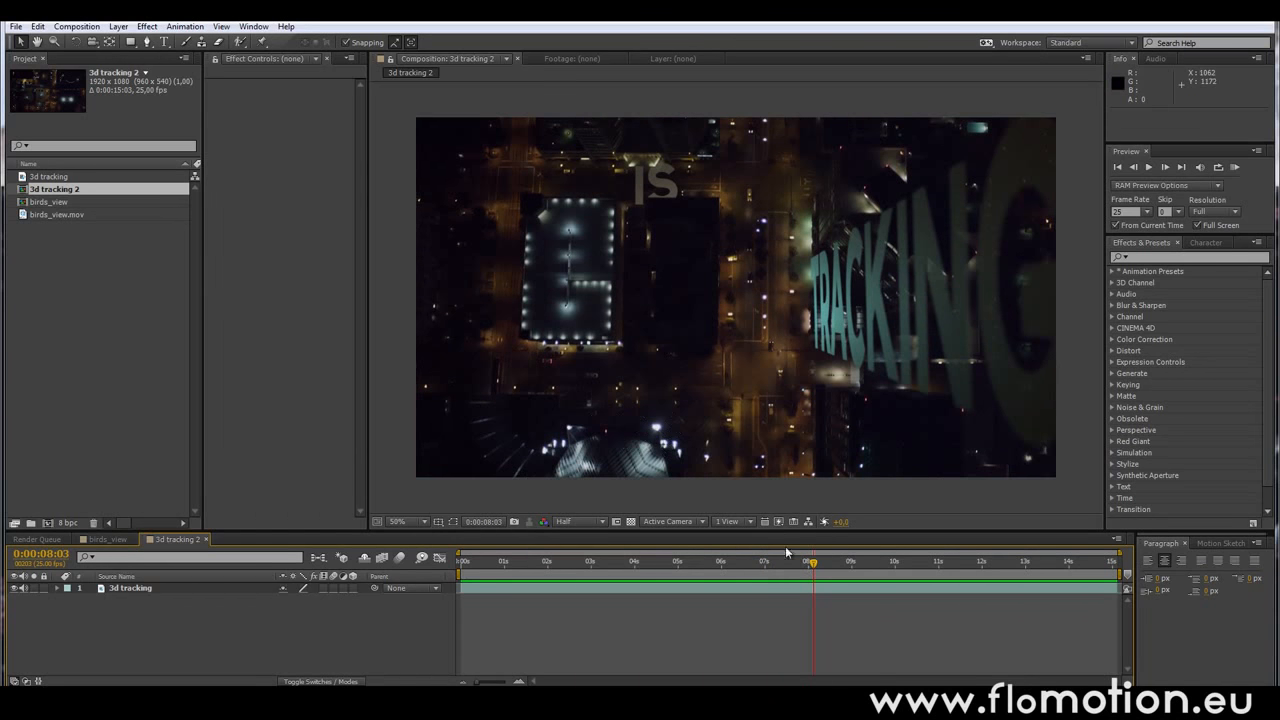
pyautogui.moveTo(816, 570); pyautogui.dragTo(783, 571)
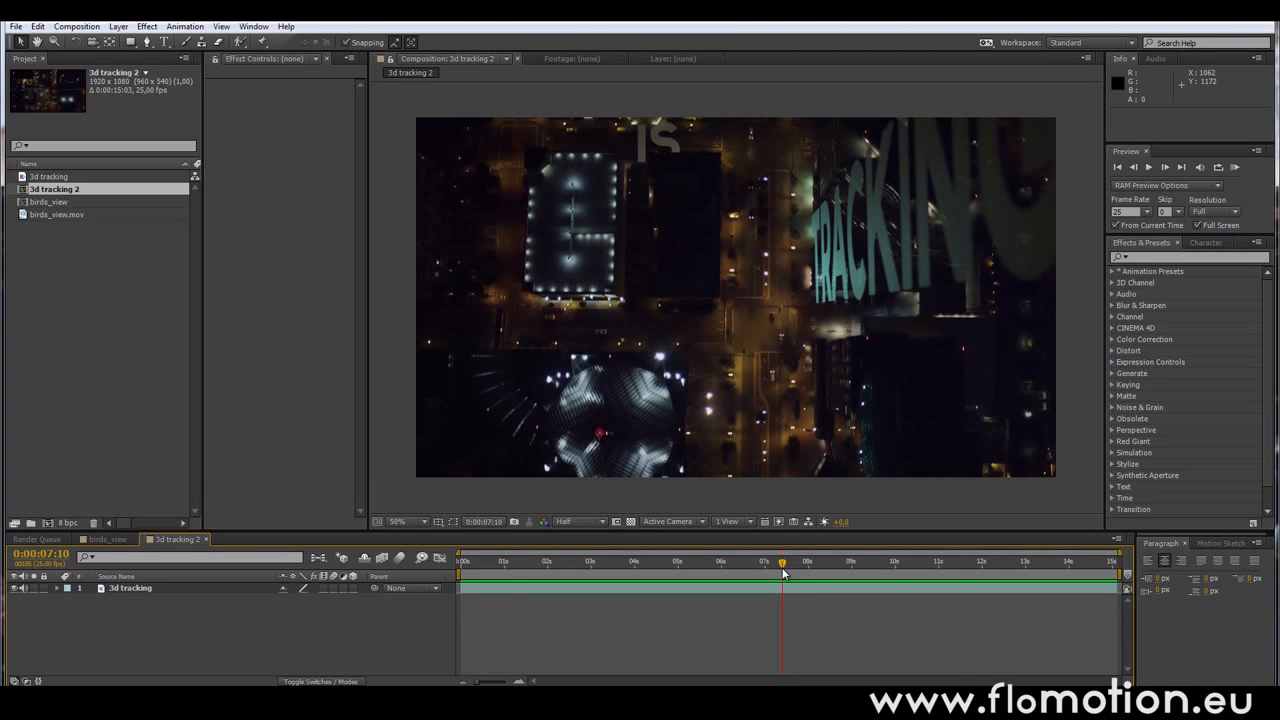
pyautogui.moveTo(783, 571)
pyautogui.mouseDown()
pyautogui.moveTo(759, 572)
pyautogui.moveTo(781, 571)
pyautogui.mouseUp()
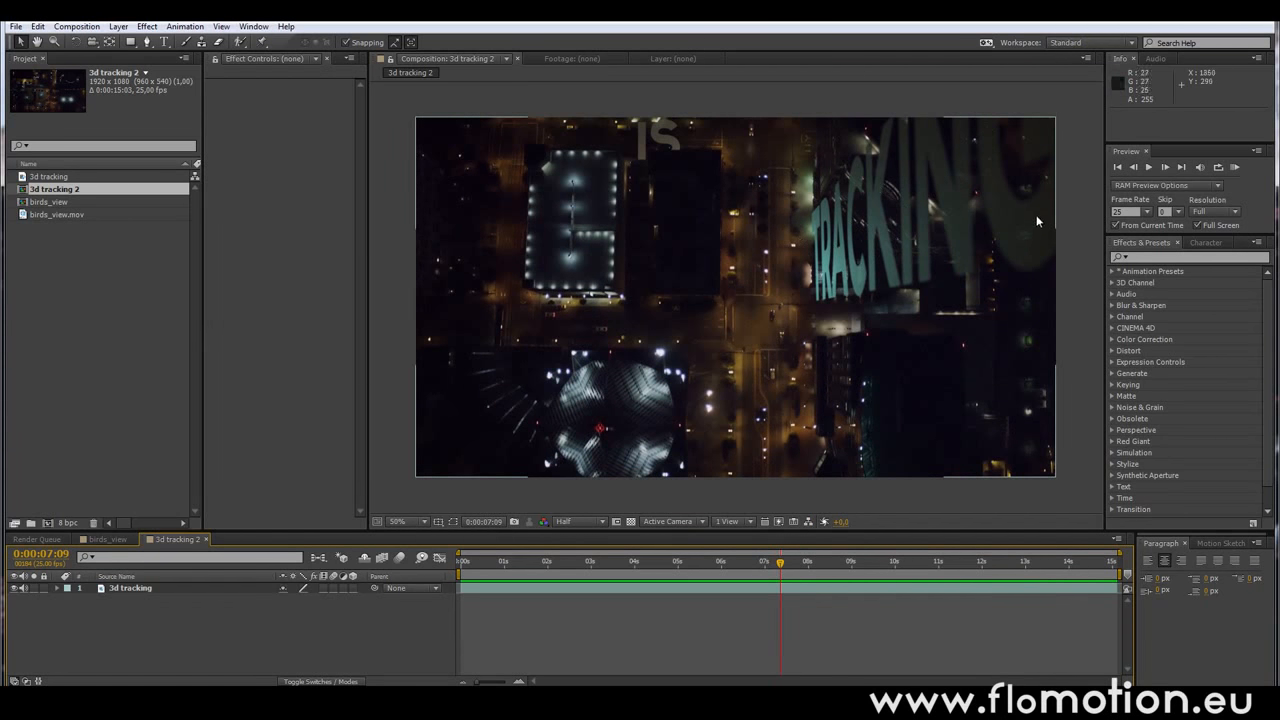
pyautogui.moveTo(782, 570); pyautogui.dragTo(759, 567)
pyautogui.press('space')
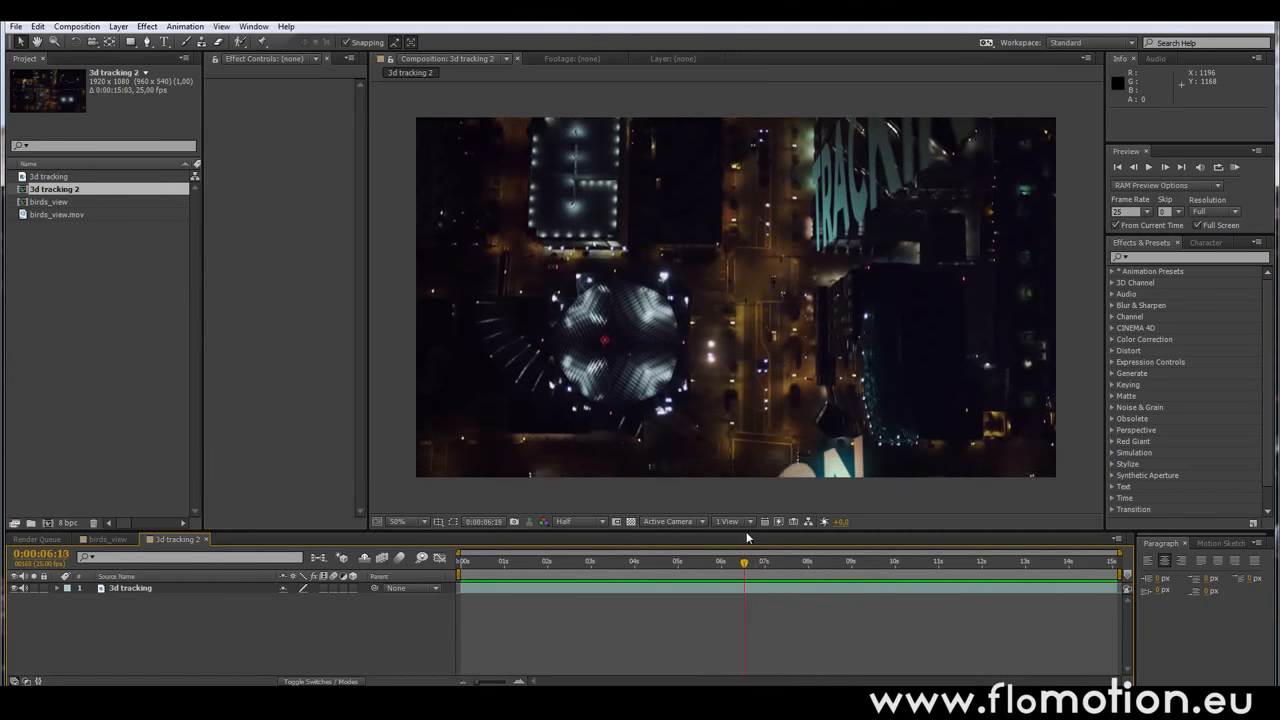
pyautogui.moveTo(817, 522); pyautogui.dragTo(840, 510)
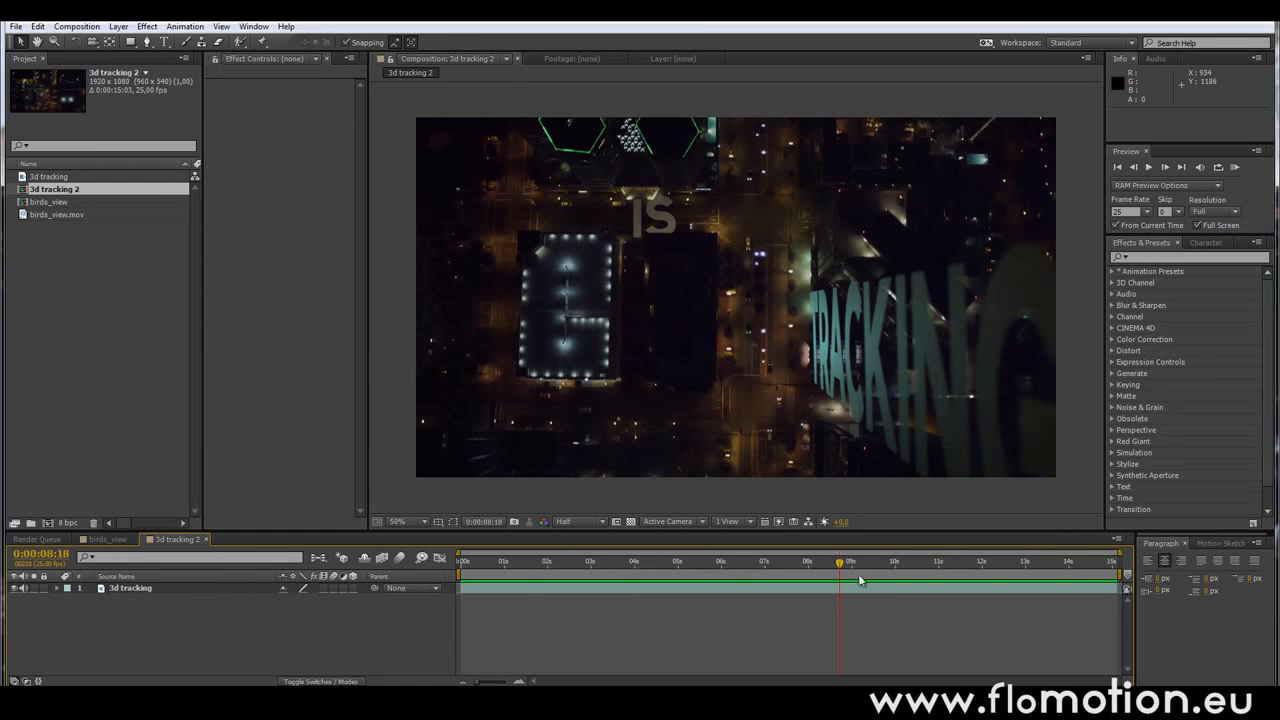
pyautogui.moveTo(838, 564)
pyautogui.mouseDown()
pyautogui.moveTo(582, 623)
pyautogui.moveTo(697, 562)
pyautogui.moveTo(681, 558)
pyautogui.moveTo(542, 648)
pyautogui.moveTo(607, 598)
pyautogui.moveTo(603, 563)
pyautogui.moveTo(732, 562)
pyautogui.mouseUp()
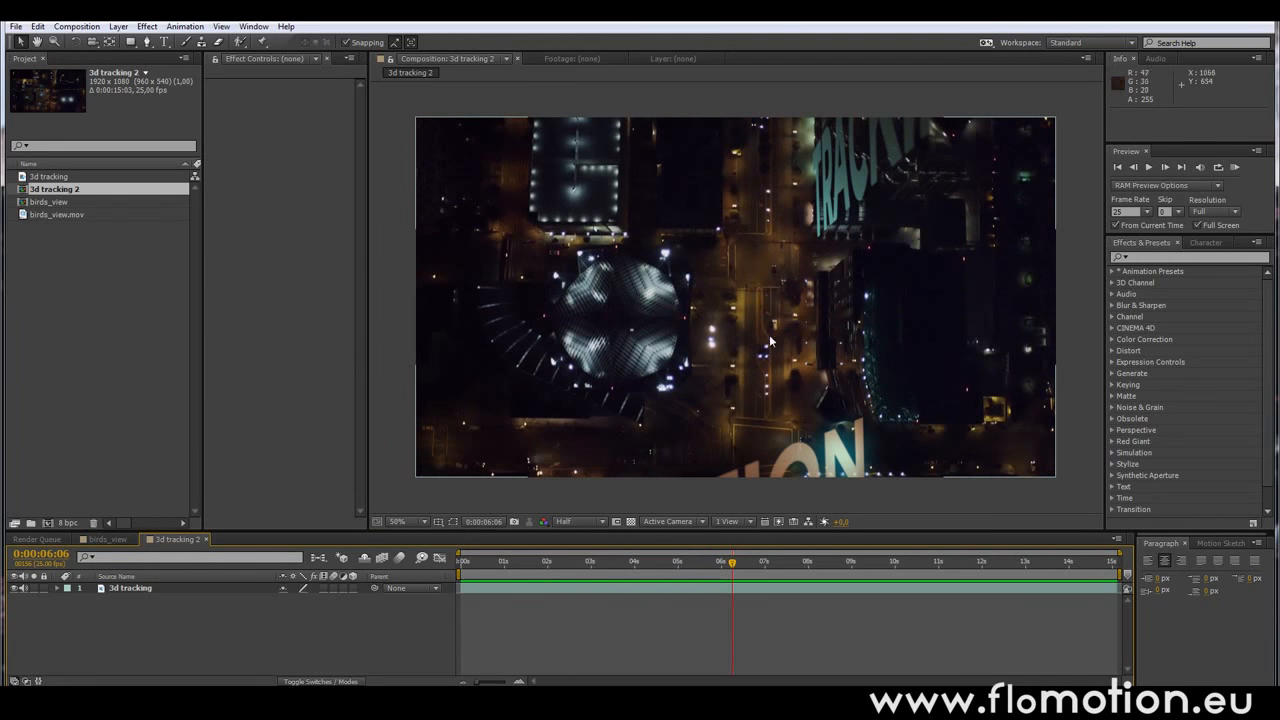
pyautogui.moveTo(734, 566); pyautogui.dragTo(941, 520)
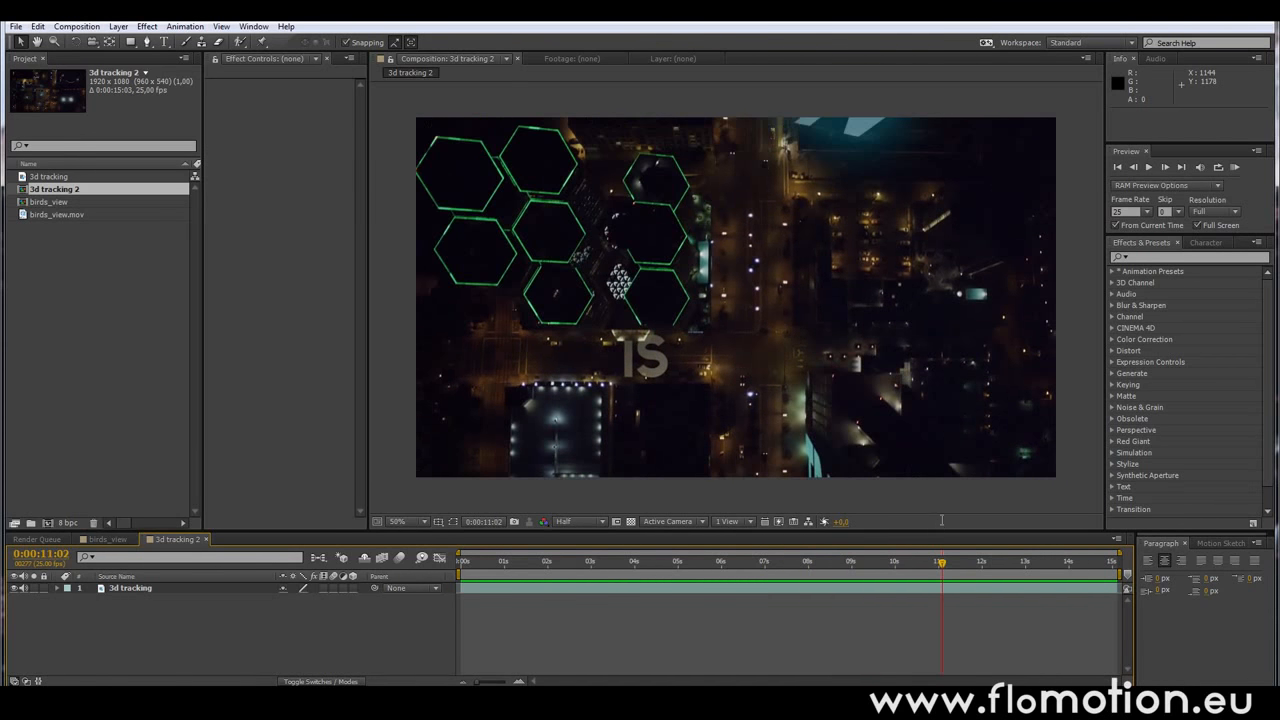
# Open the birds_view composition and scrub through the raw footage to about 0:00:05:16.
pyautogui.click(108, 540)
pyautogui.moveTo(492, 565)
pyautogui.mouseDown()
pyautogui.moveTo(461, 566)
pyautogui.moveTo(690, 577)
pyautogui.mouseUp()
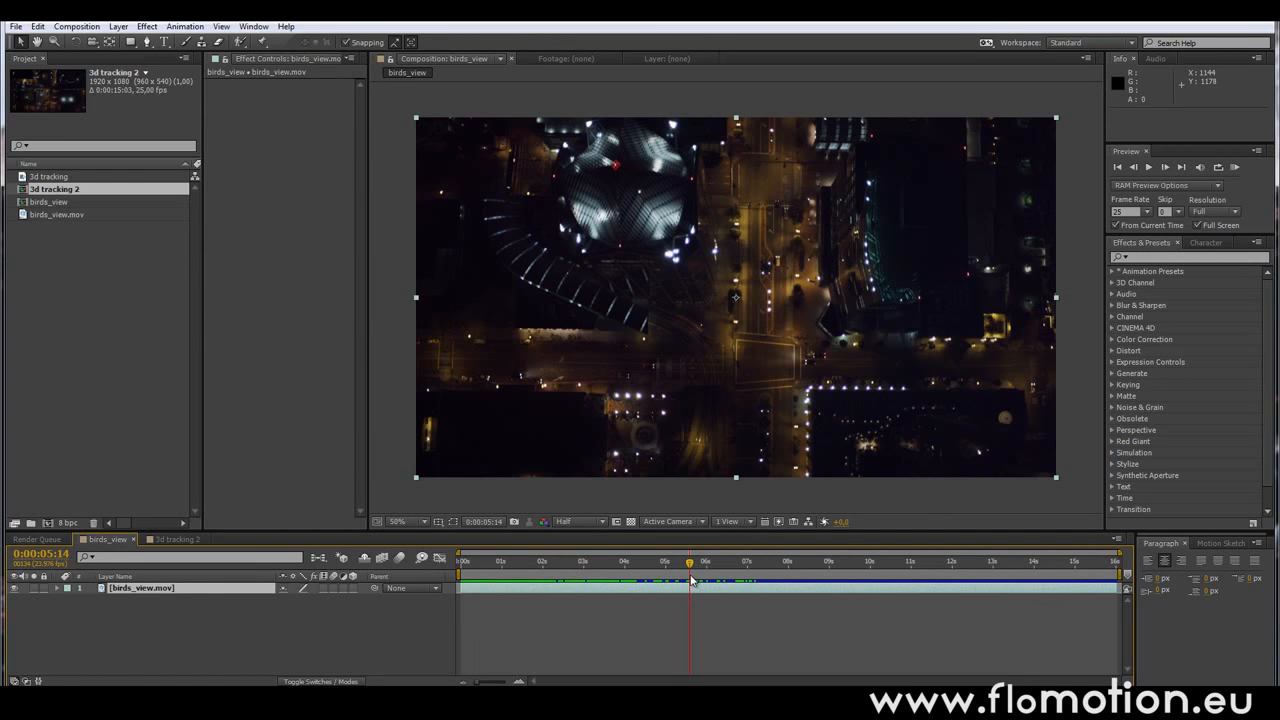
pyautogui.moveTo(692, 580); pyautogui.dragTo(694, 580)
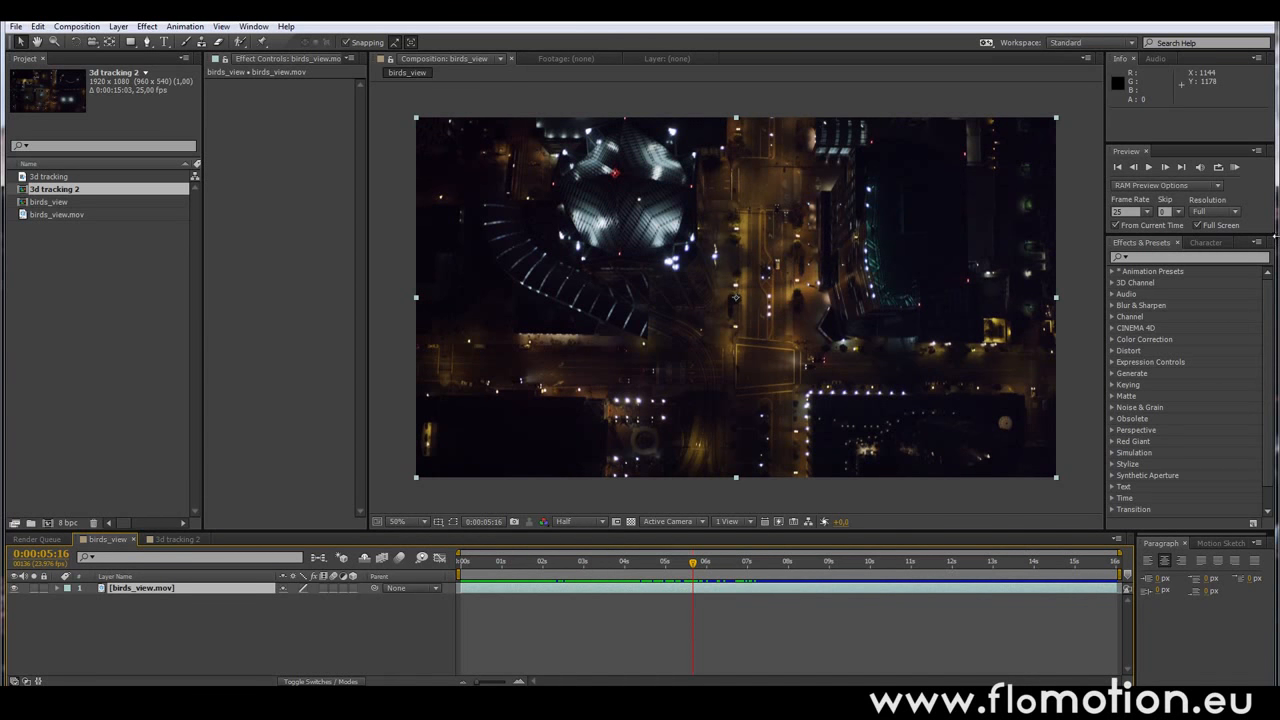
# Search the effects for "3d camer" and try to apply 3D Camera Tracker to the birds_view.mov layer.
pyautogui.click(1184, 257)
pyautogui.write('3')
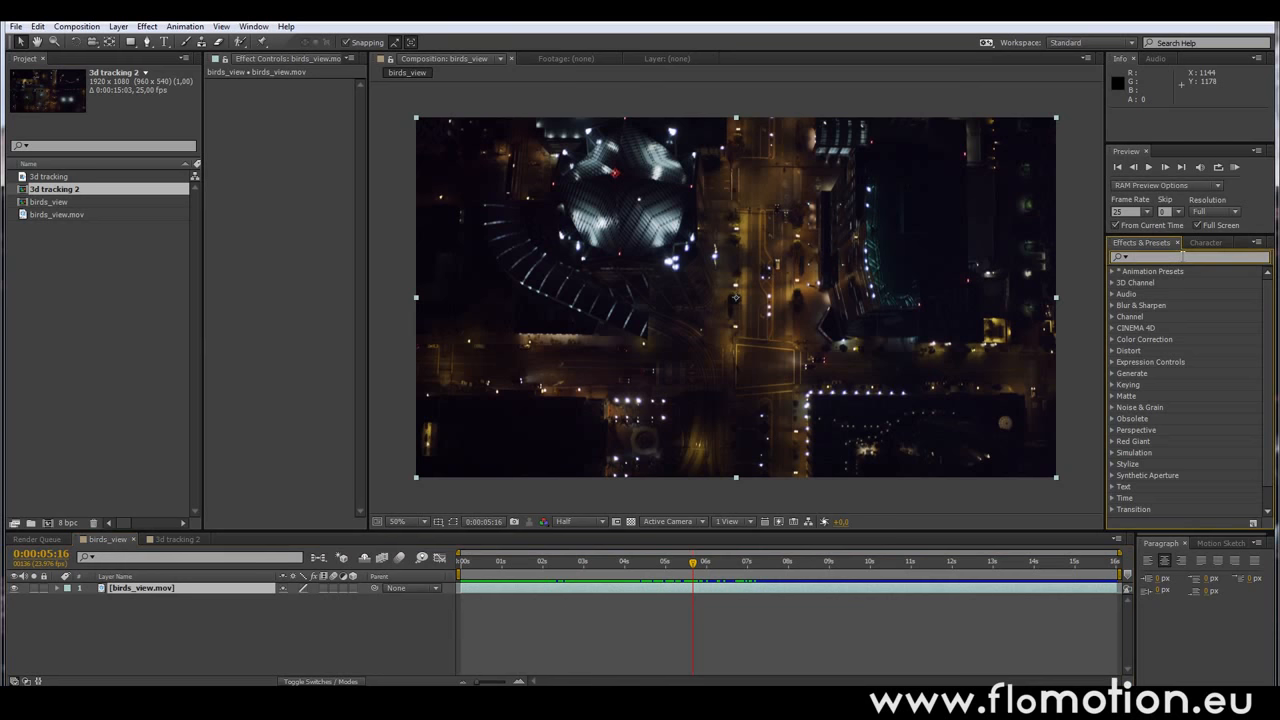
pyautogui.write('d camer')
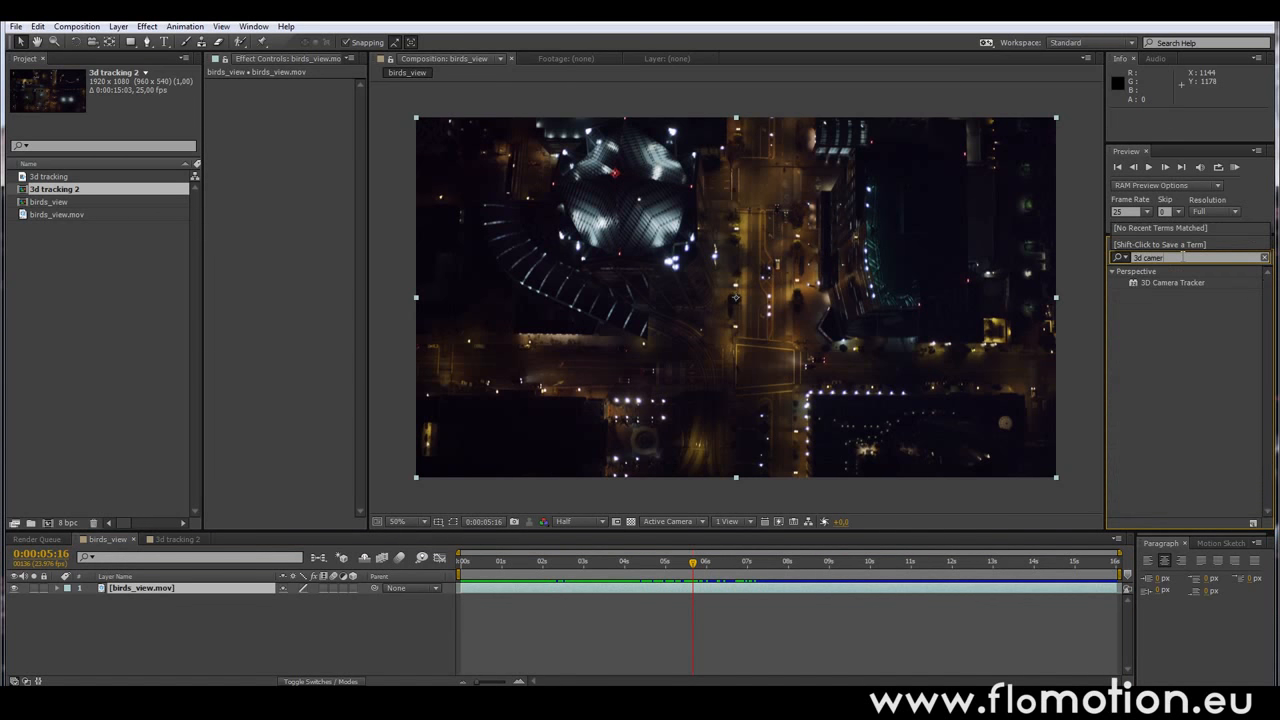
pyautogui.moveTo(1200, 281); pyautogui.dragTo(316, 212)
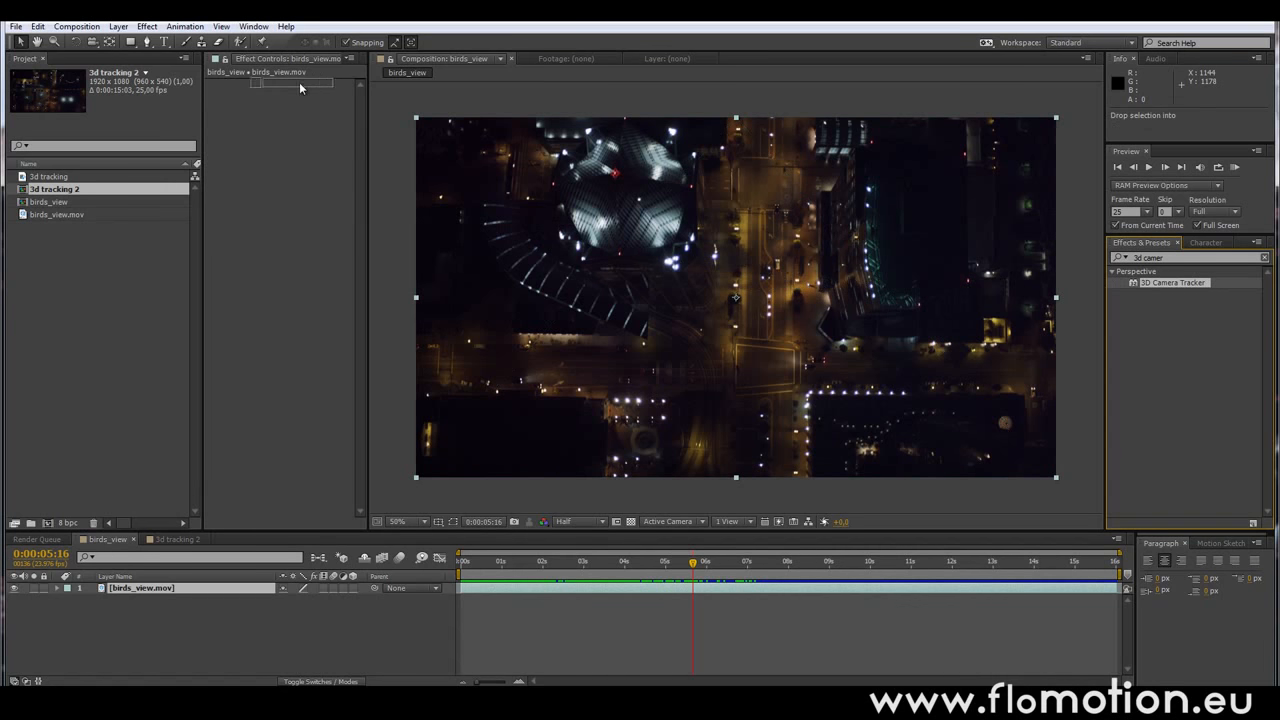
pyautogui.moveTo(304, 137); pyautogui.dragTo(757, 591)
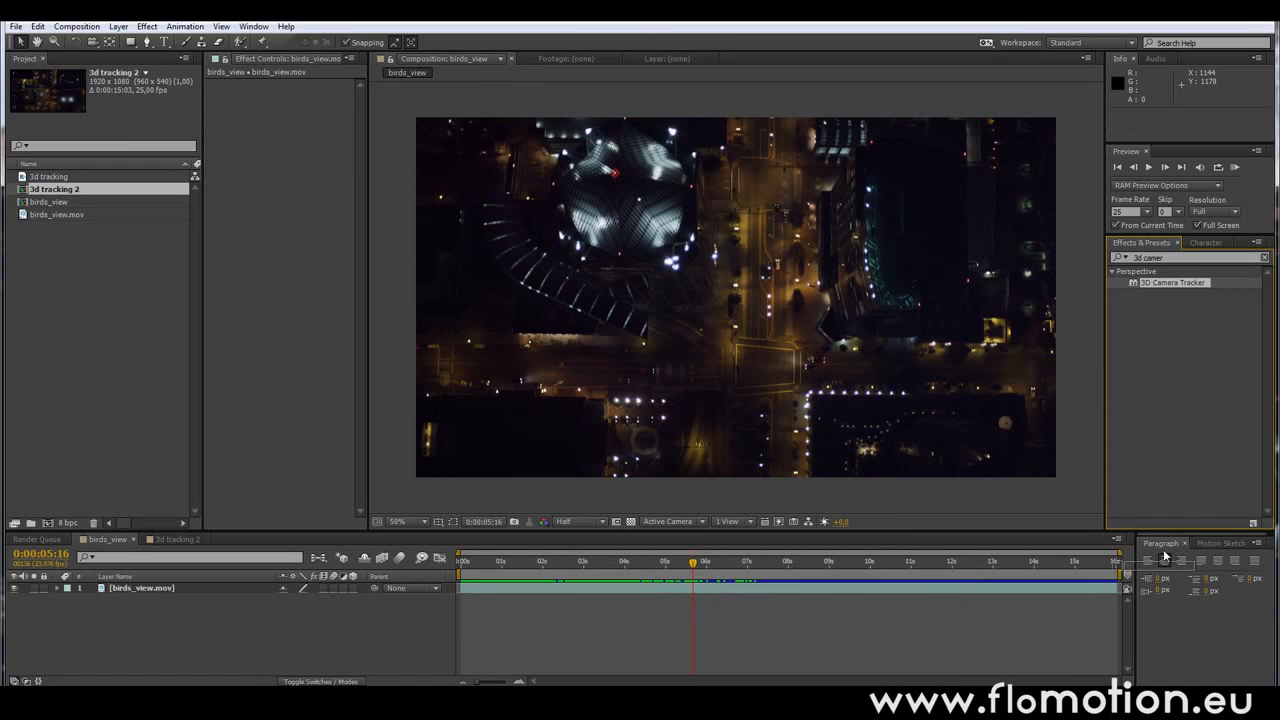
# Apply the 3D Camera Tracker effect to the birds_view.mov layer and widen the area showing its effect settings.
pyautogui.click(654, 588)
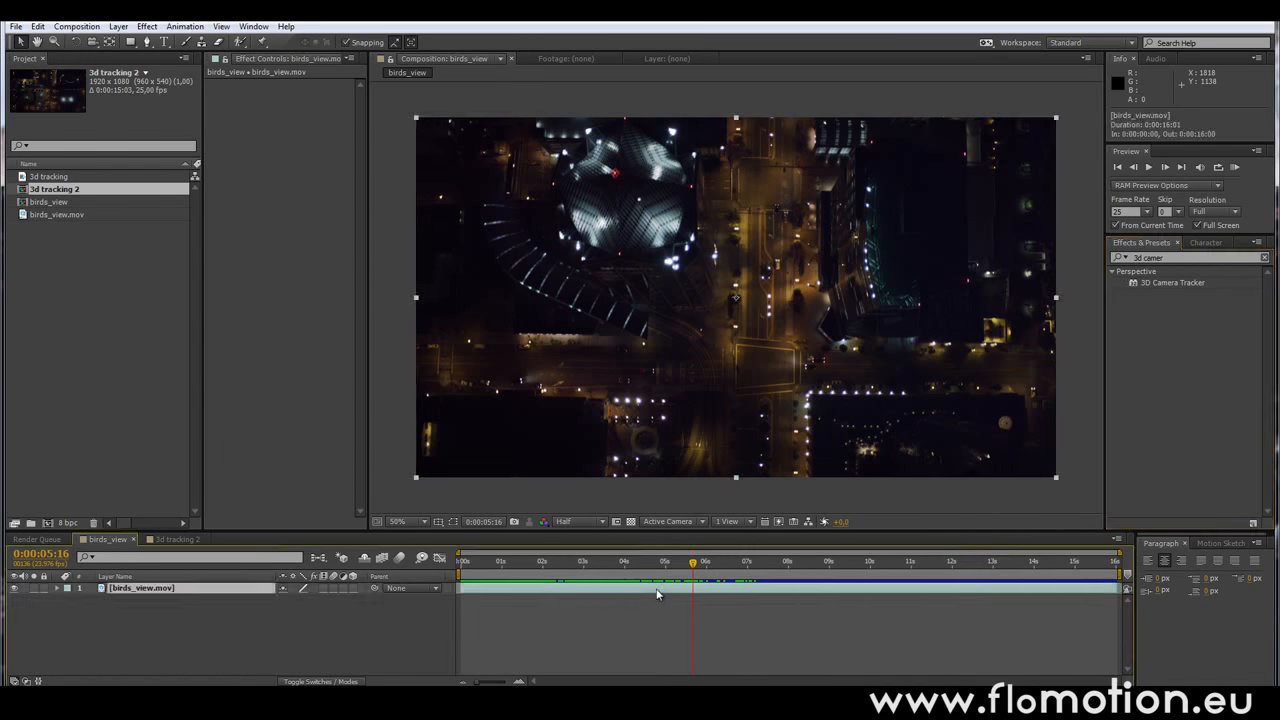
pyautogui.click(148, 27)
pyautogui.moveTo(229, 283)
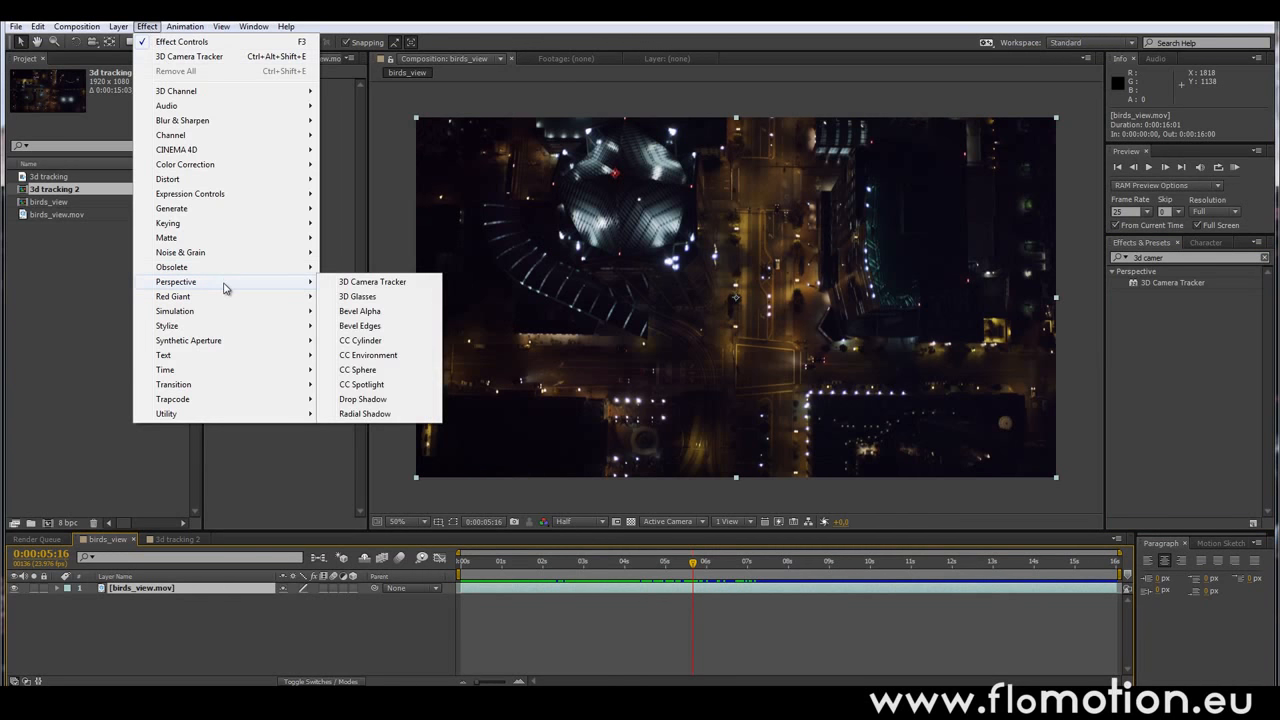
pyautogui.click(378, 283)
pyautogui.moveTo(369, 249); pyautogui.dragTo(424, 255)
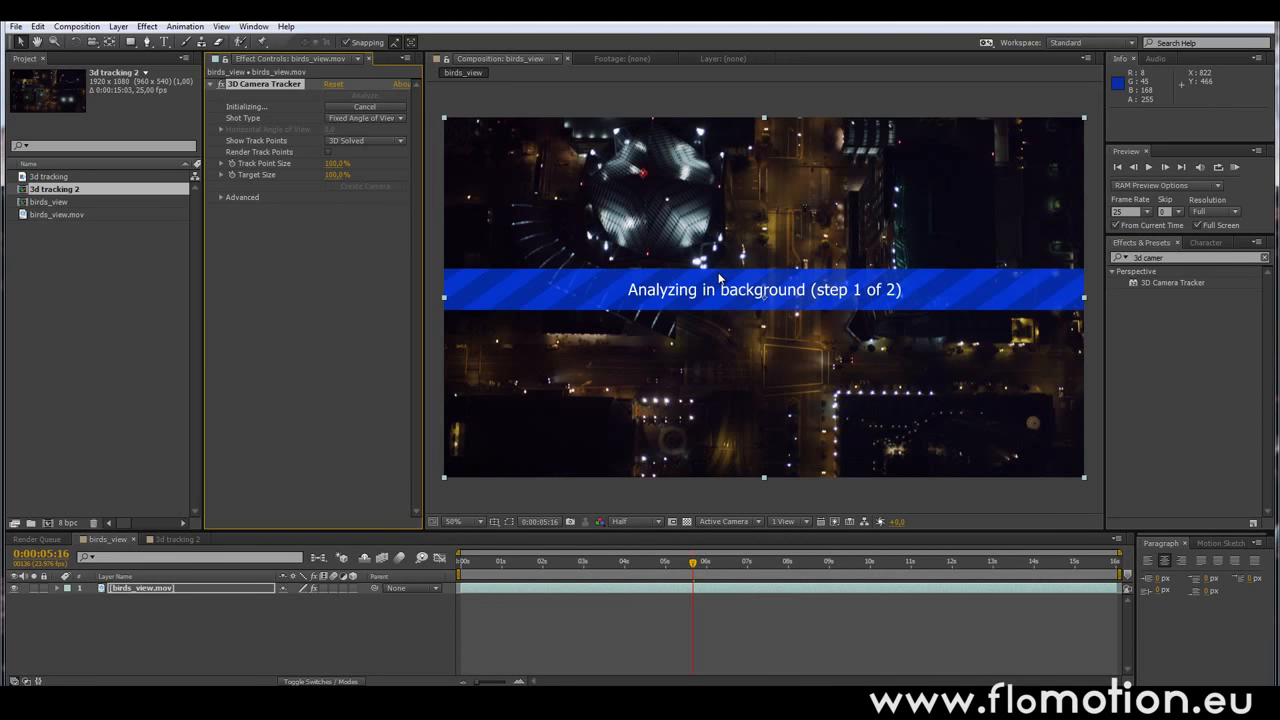
# Check other frames of the birds_view footage and compare with the finished 3d tracking 2 composition, returning to birds_view.
pyautogui.click(545, 570)
pyautogui.click(962, 563)
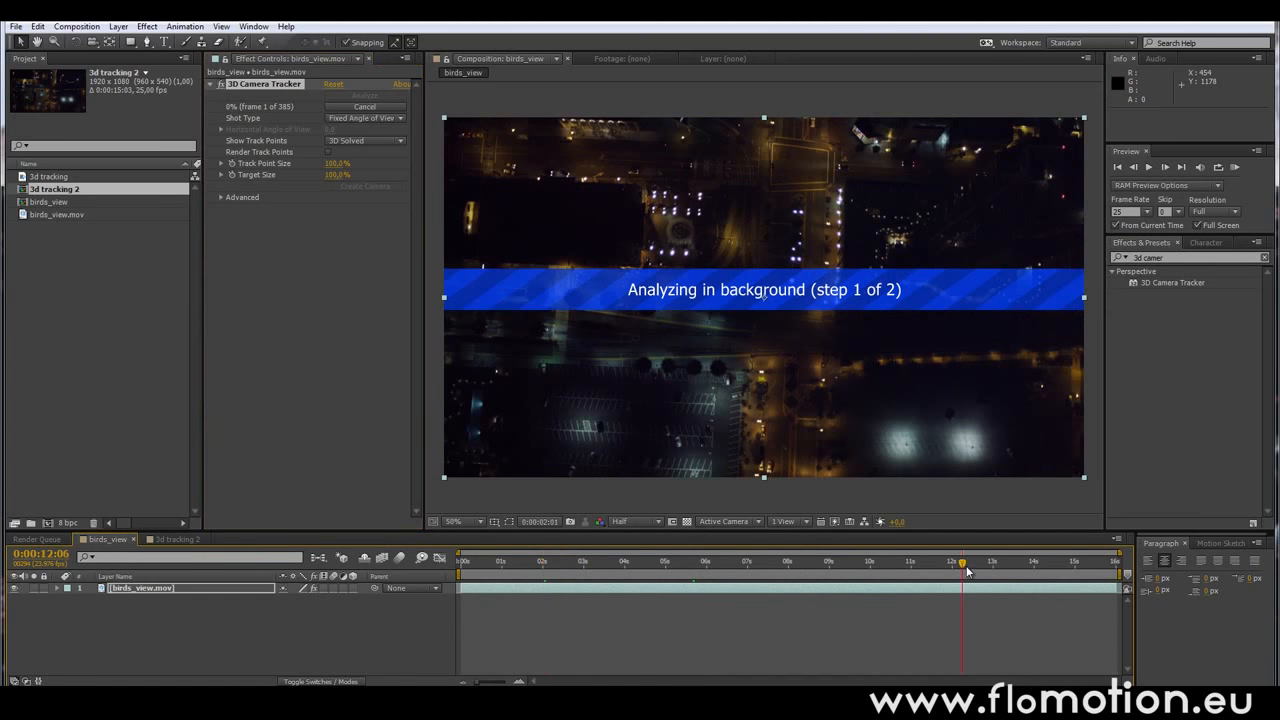
pyautogui.click(179, 539)
pyautogui.moveTo(508, 562); pyautogui.dragTo(846, 580)
pyautogui.click(118, 540)
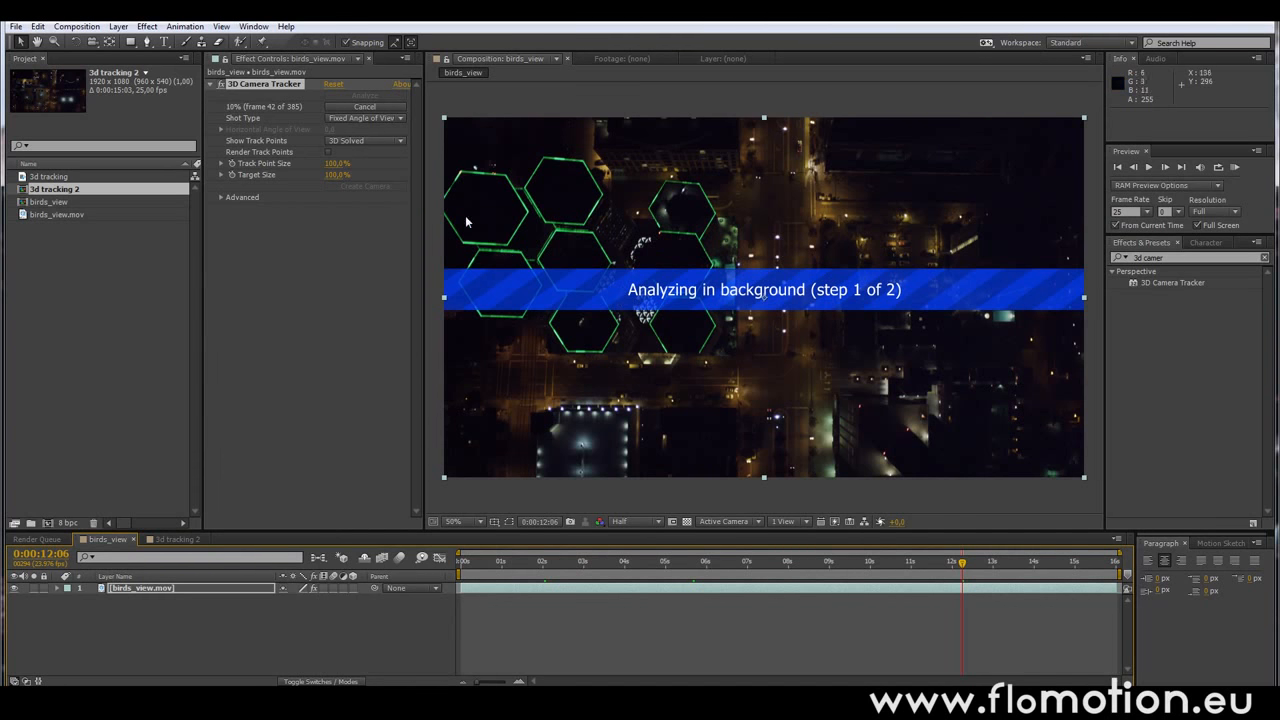
# Expand the camera tracker's Advanced settings, hide the warning banner while scrubbing the footage, and show the banner again.
pyautogui.click(221, 198)
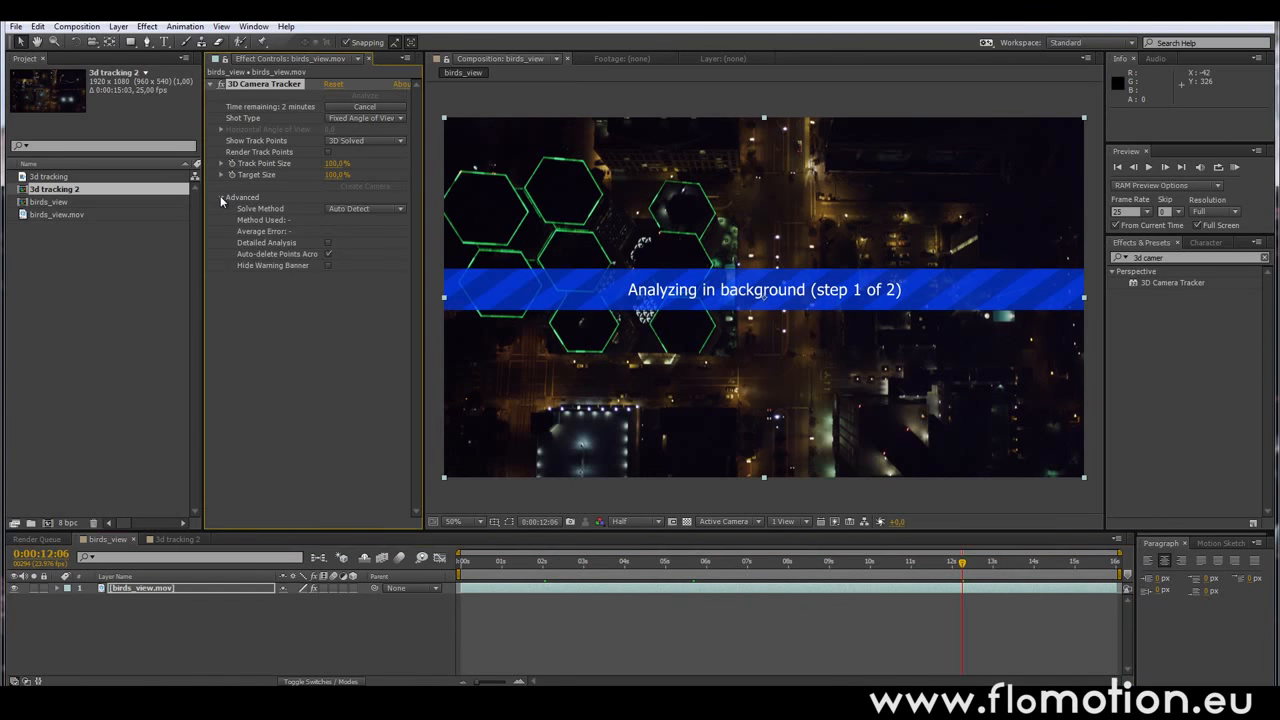
pyautogui.click(328, 265)
pyautogui.click(800, 561)
pyautogui.moveTo(788, 586); pyautogui.dragTo(683, 582)
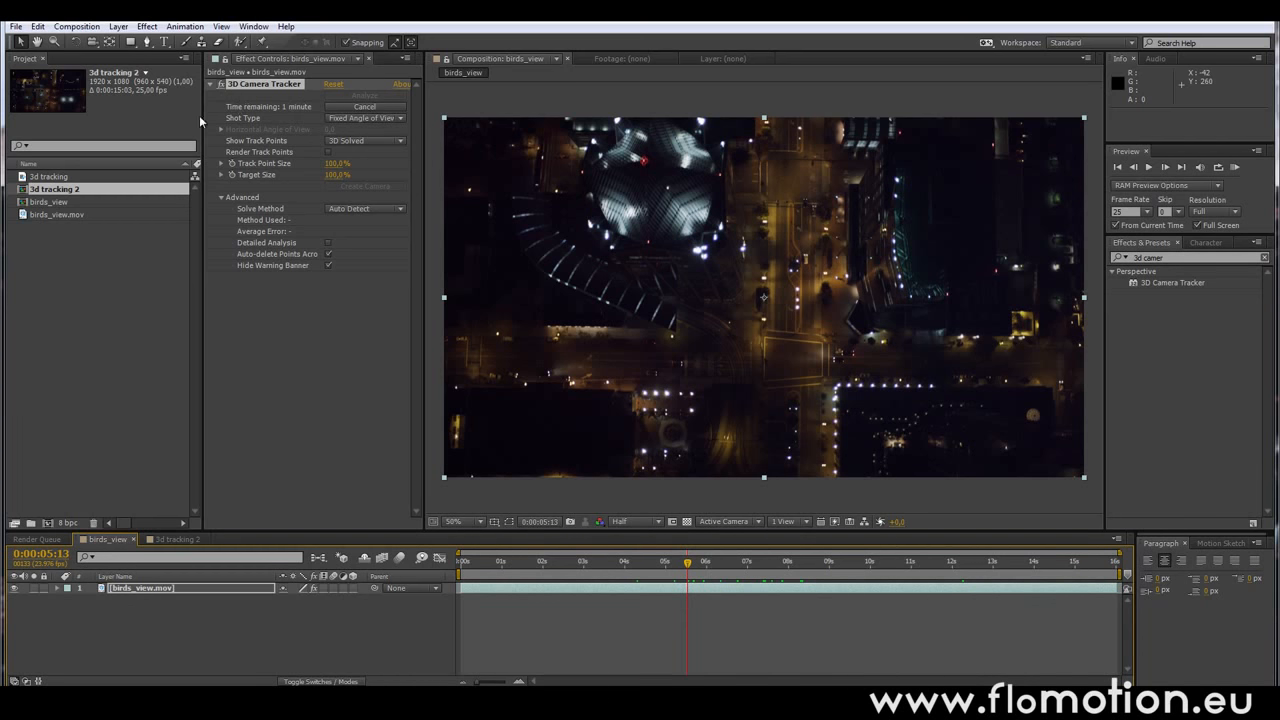
pyautogui.click(328, 265)
# Scrub through the solved birds_view footage between about 4 and 11 seconds to examine how the track points stick.
pyautogui.moveTo(613, 558); pyautogui.dragTo(632, 558)
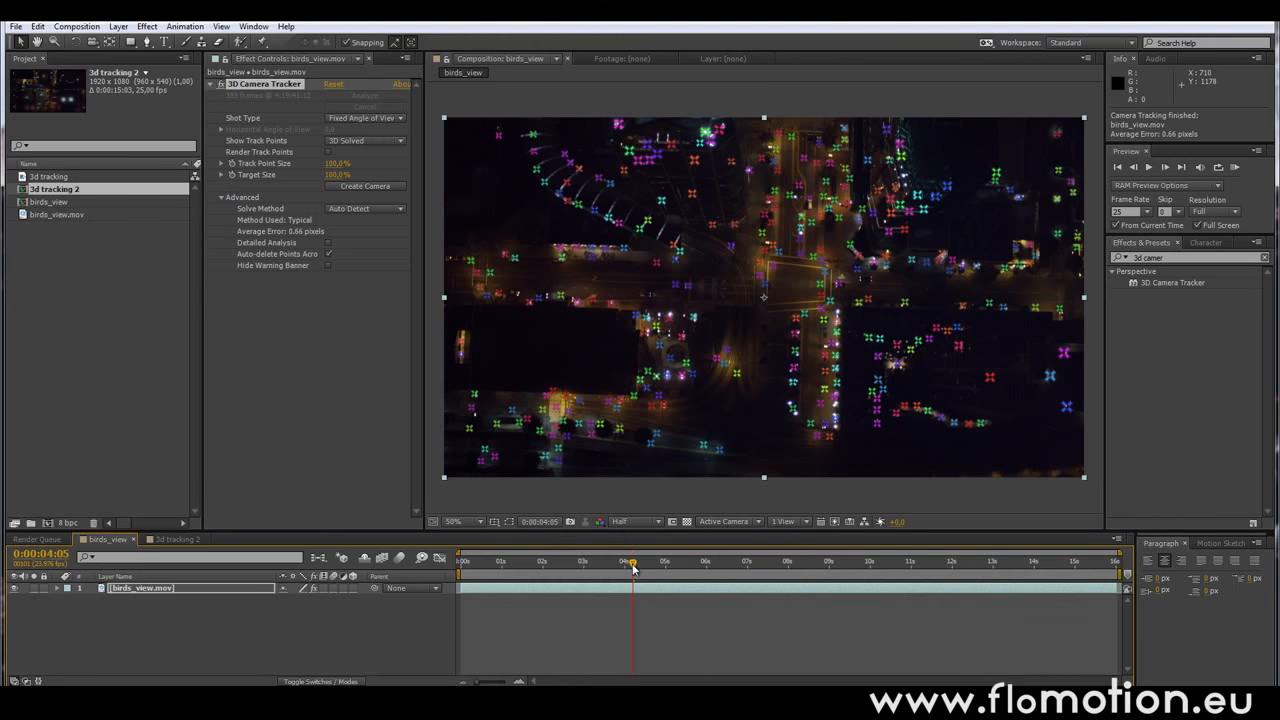
pyautogui.moveTo(632, 567); pyautogui.dragTo(736, 592)
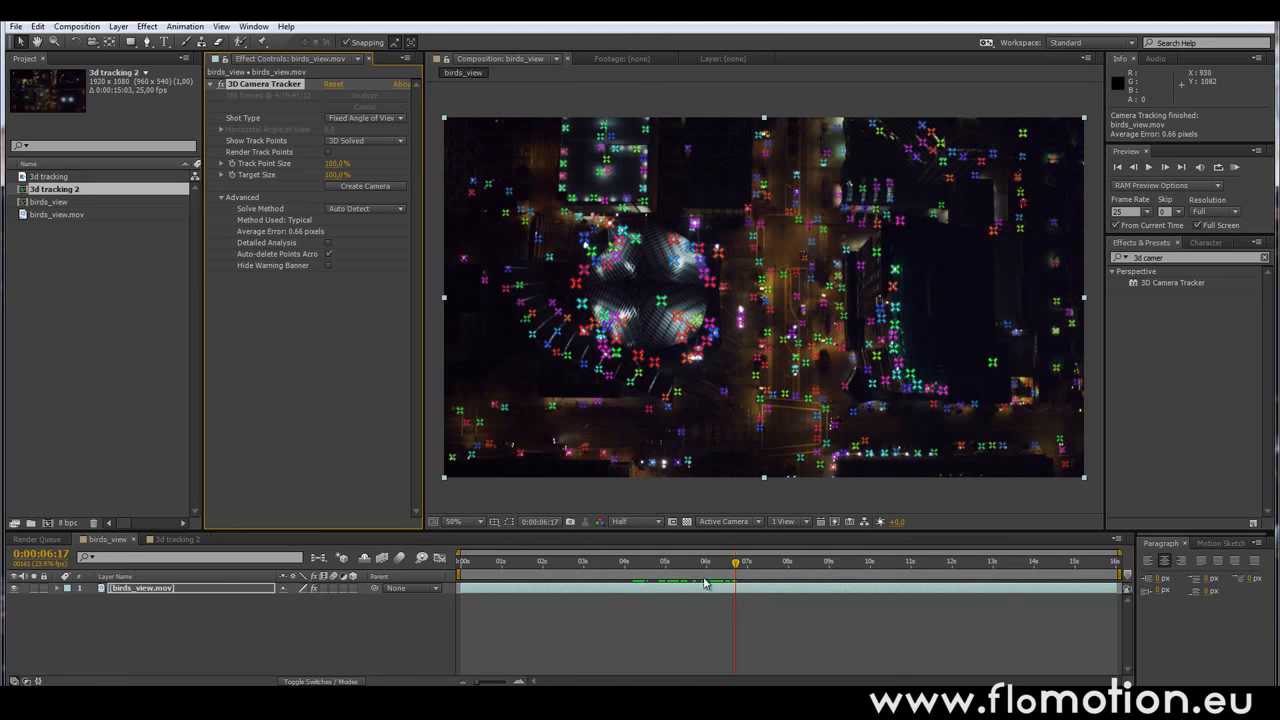
pyautogui.moveTo(737, 571); pyautogui.dragTo(864, 565)
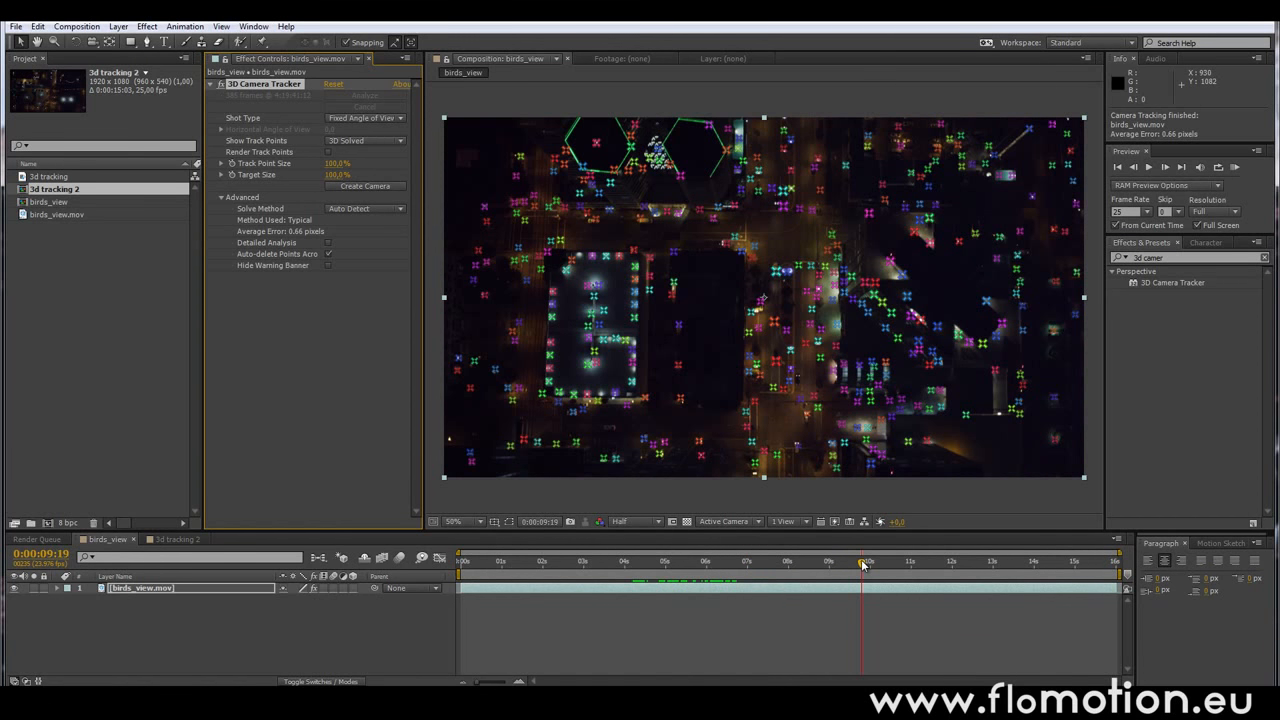
pyautogui.click(784, 370)
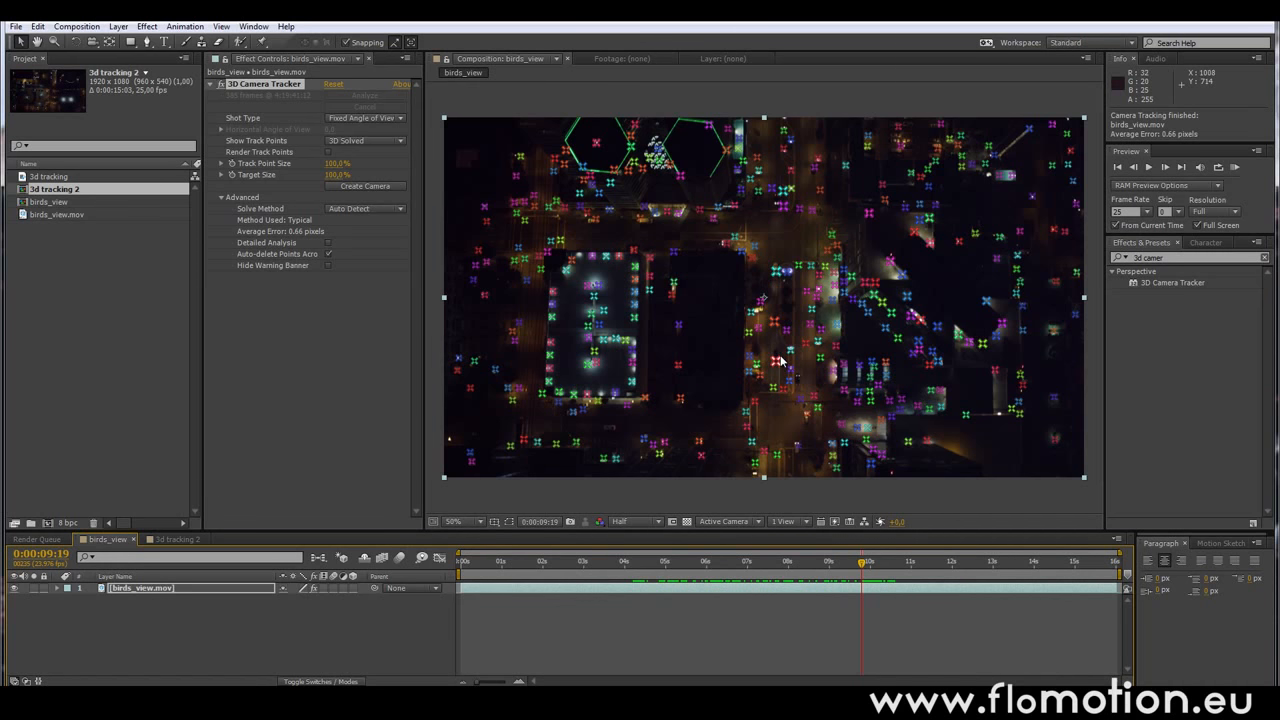
pyautogui.click(868, 565)
pyautogui.moveTo(872, 570); pyautogui.dragTo(868, 578)
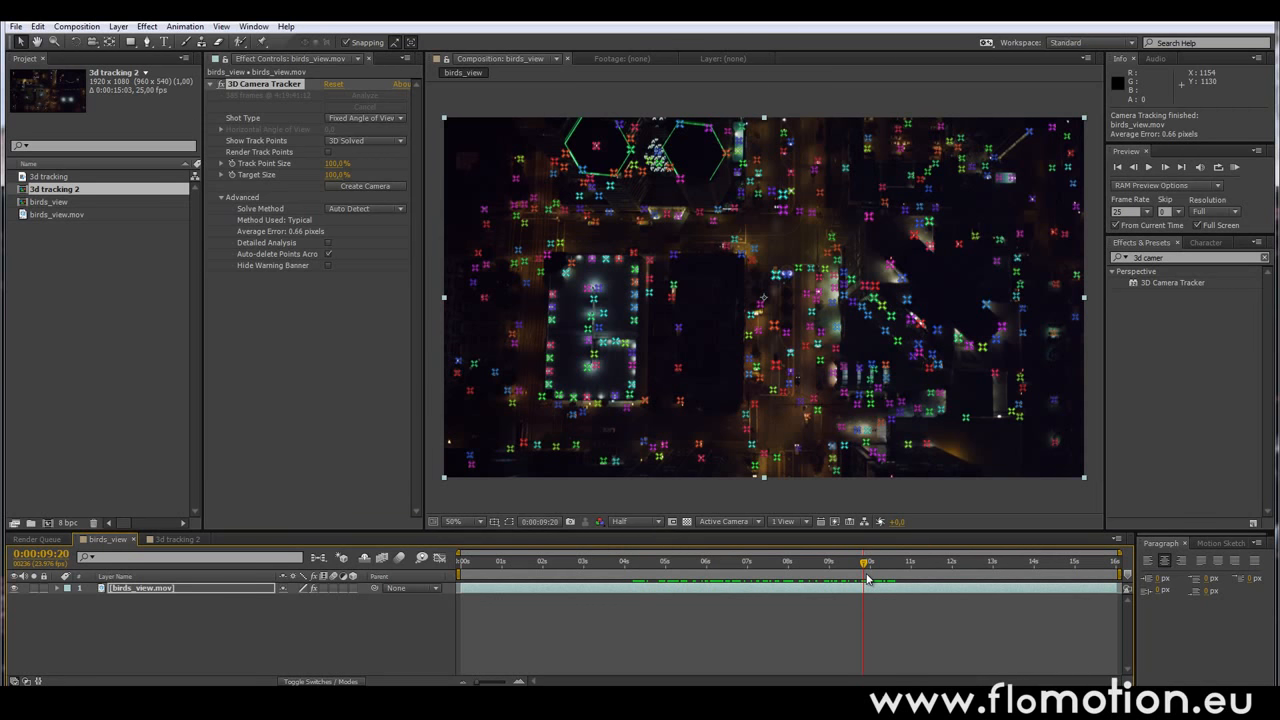
pyautogui.moveTo(867, 578); pyautogui.dragTo(904, 583)
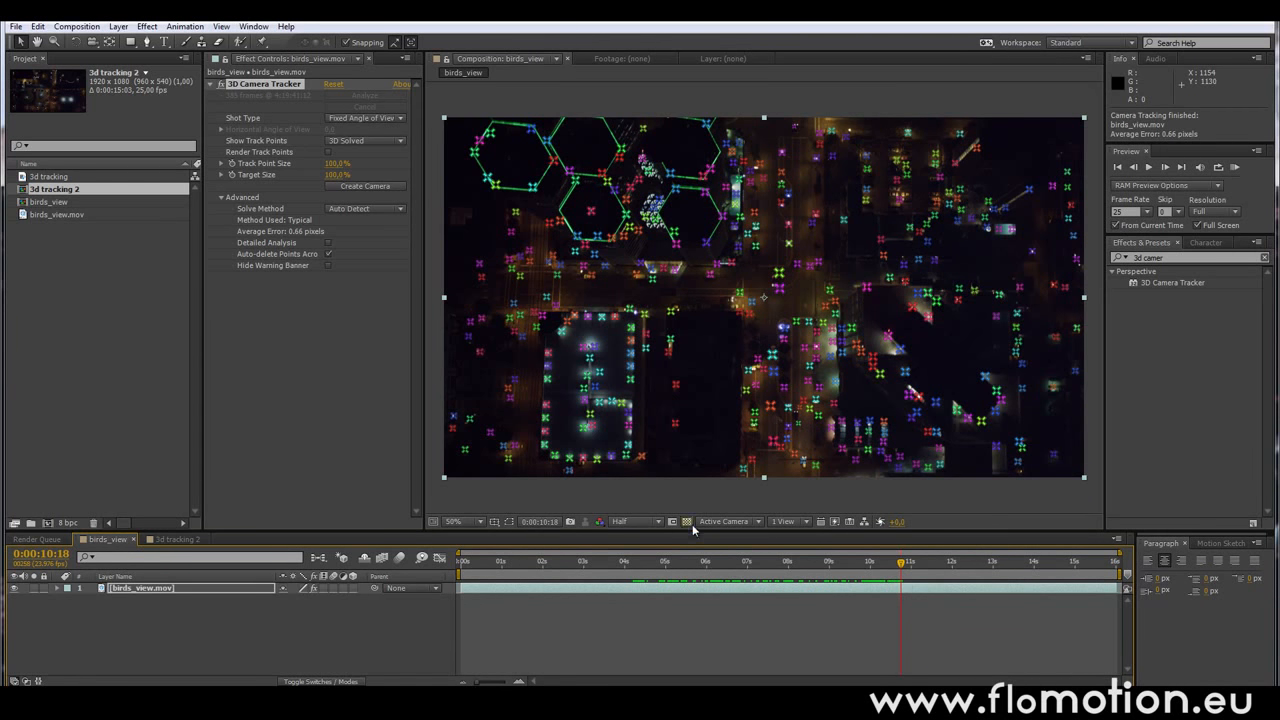
# Go to 0:00:10:05 and delete the track point on the street near the frame's centre.
pyautogui.click(899, 567)
pyautogui.moveTo(900, 567)
pyautogui.mouseDown()
pyautogui.moveTo(856, 578)
pyautogui.moveTo(878, 578)
pyautogui.mouseUp()
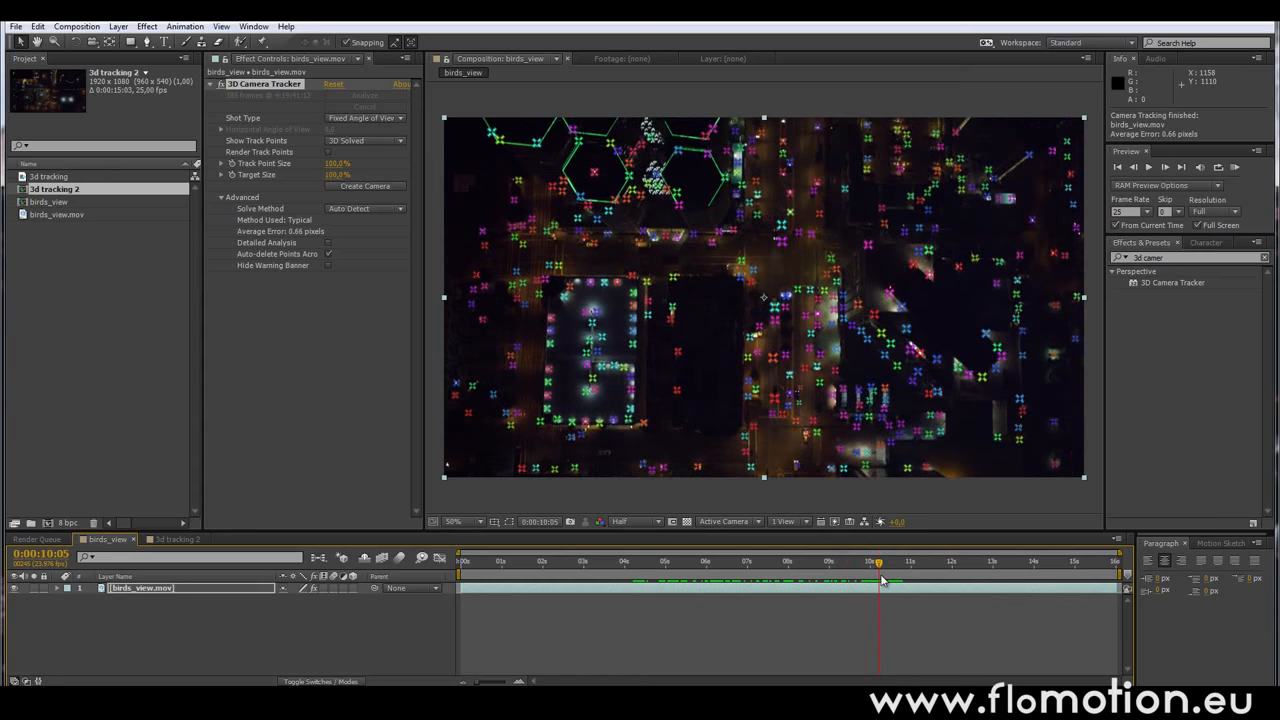
pyautogui.click(775, 311)
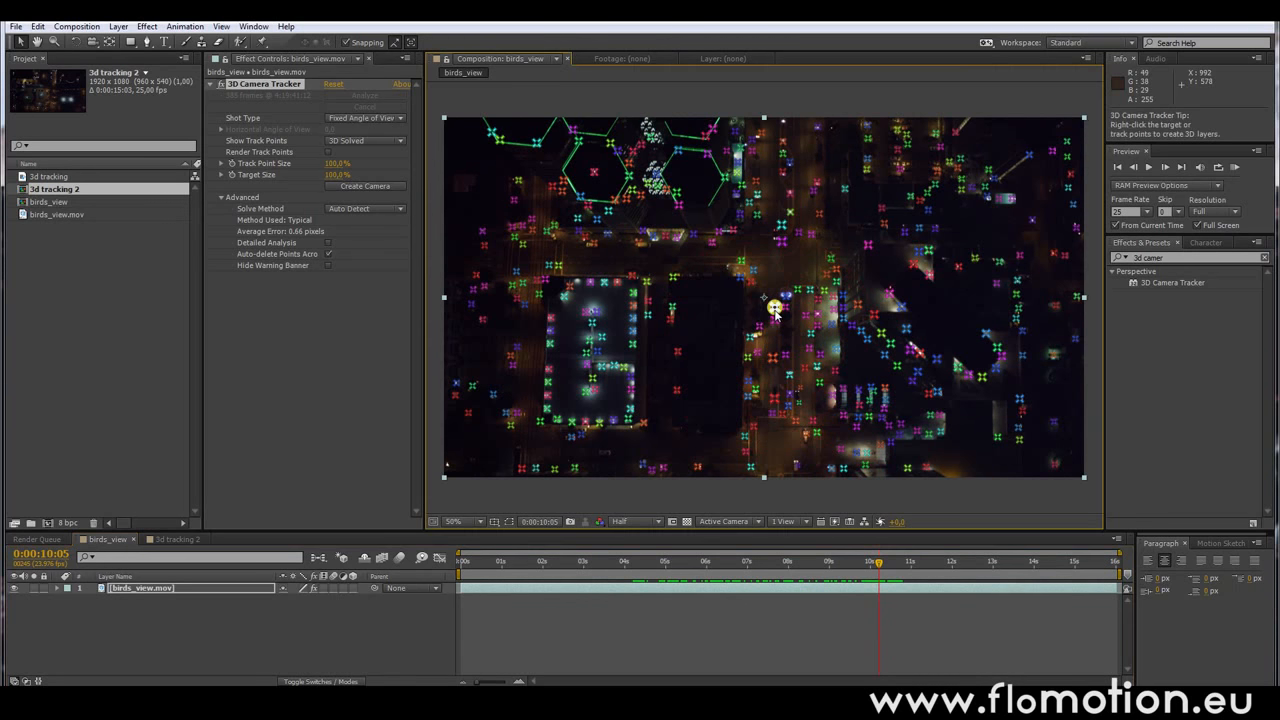
pyautogui.press('Delete')
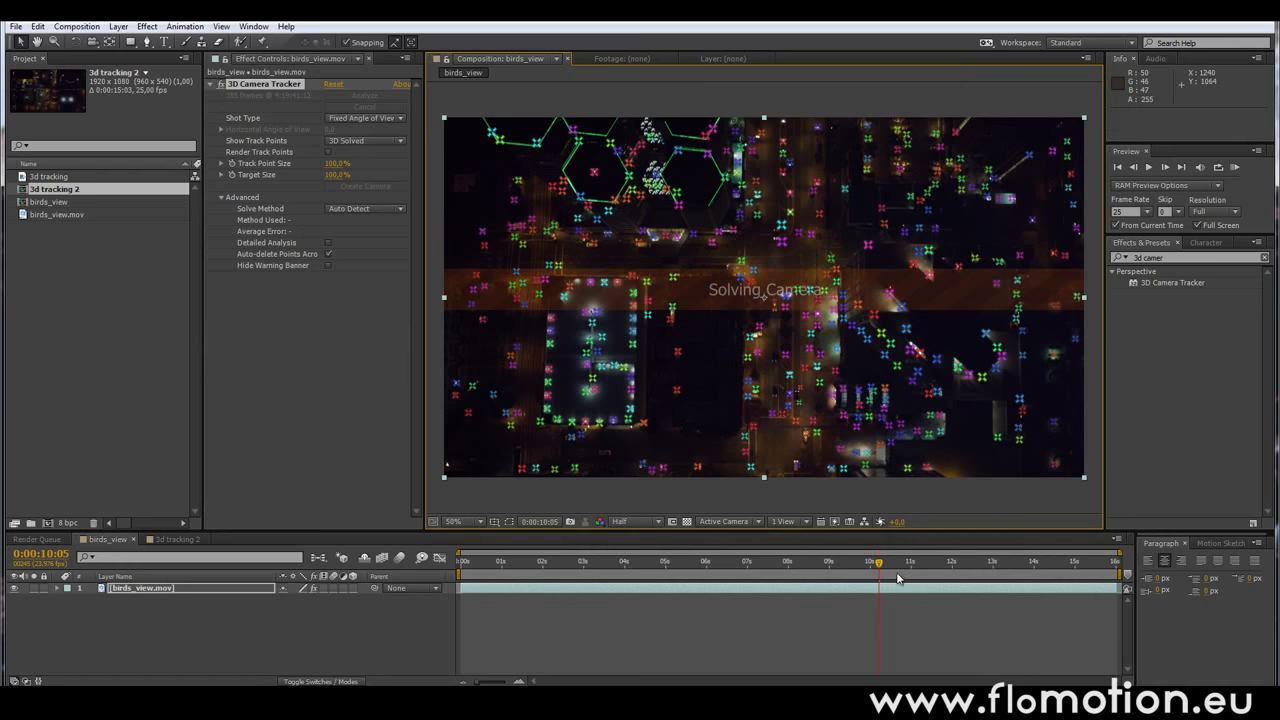
# Play the birds_view footage in stretches from the start to about 0:00:06:02 to examine the remaining track points for errors.
pyautogui.moveTo(880, 566); pyautogui.dragTo(460, 580)
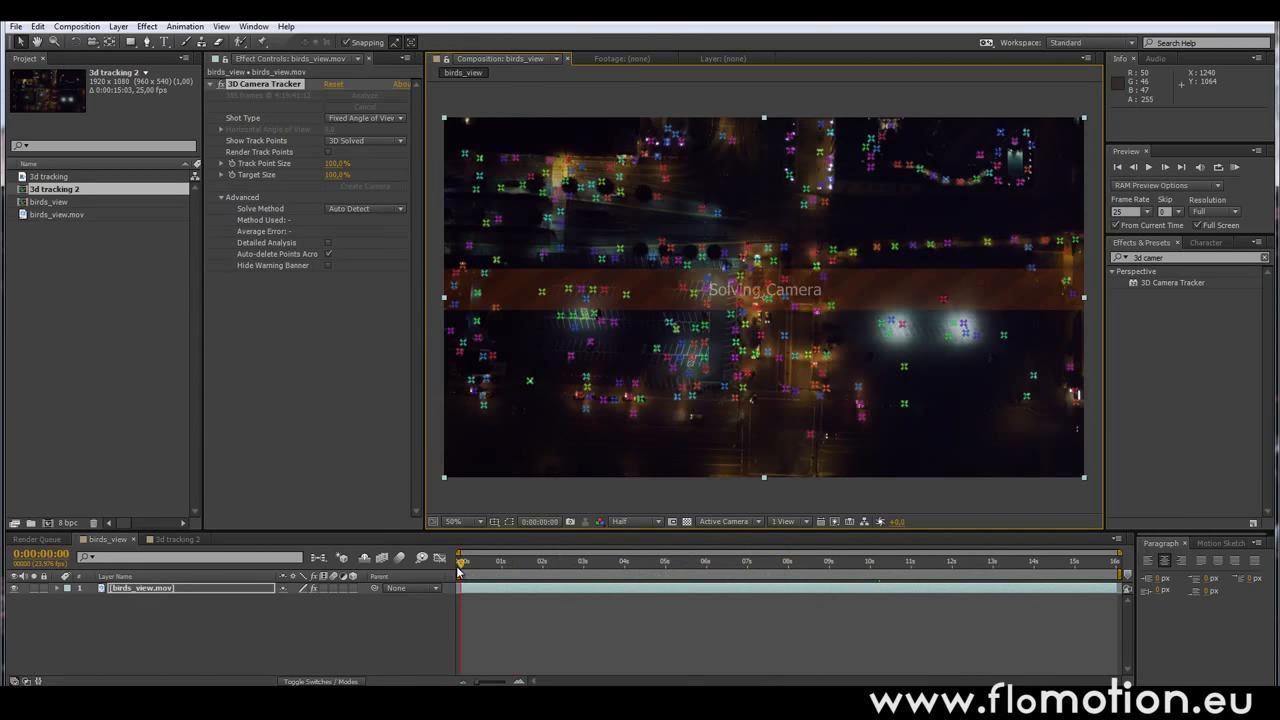
pyautogui.press('space')
pyautogui.click(767, 372)
pyautogui.press('space')
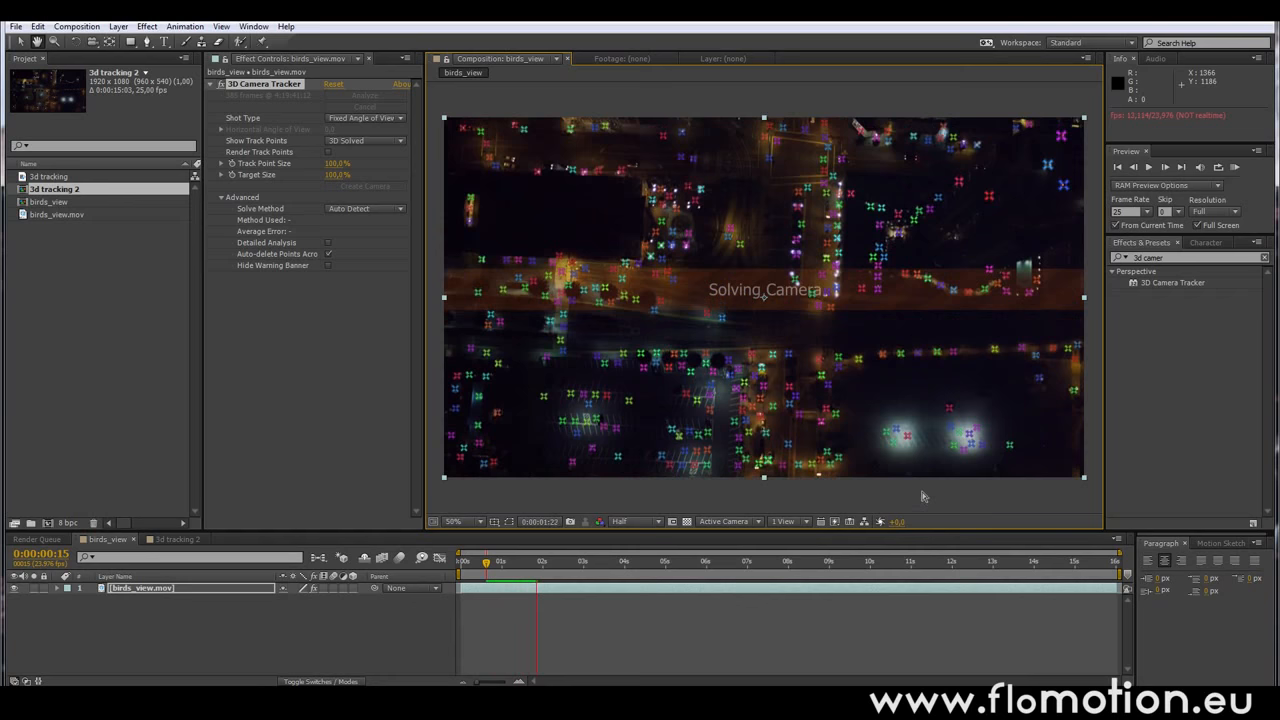
pyautogui.press('space')
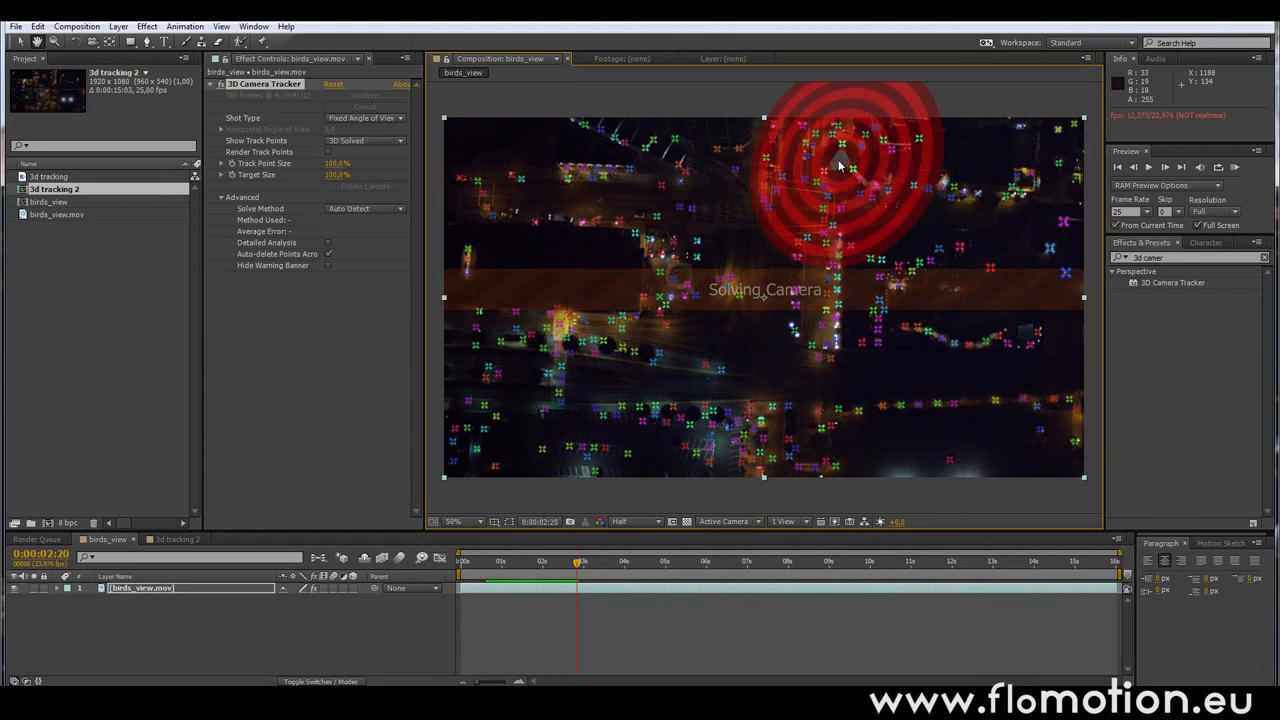
pyautogui.click(900, 334)
pyautogui.press('space')
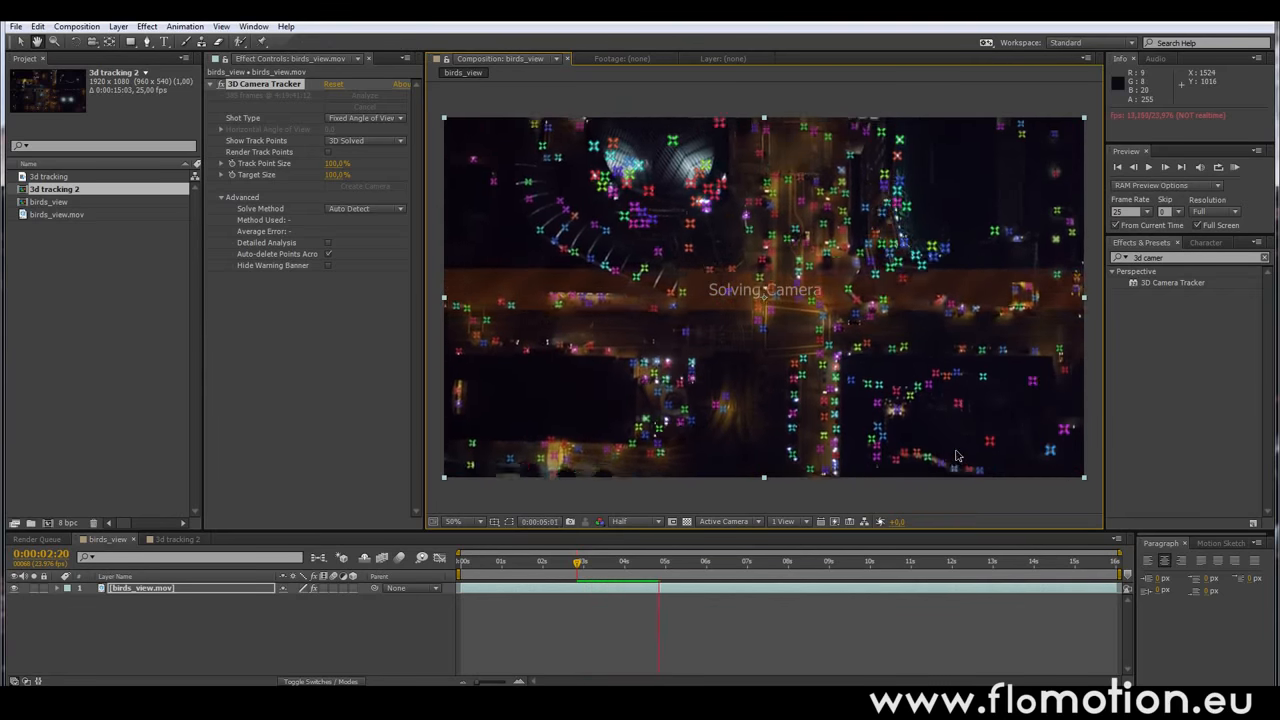
pyautogui.press('space')
pyautogui.press('space')
pyautogui.press('space')
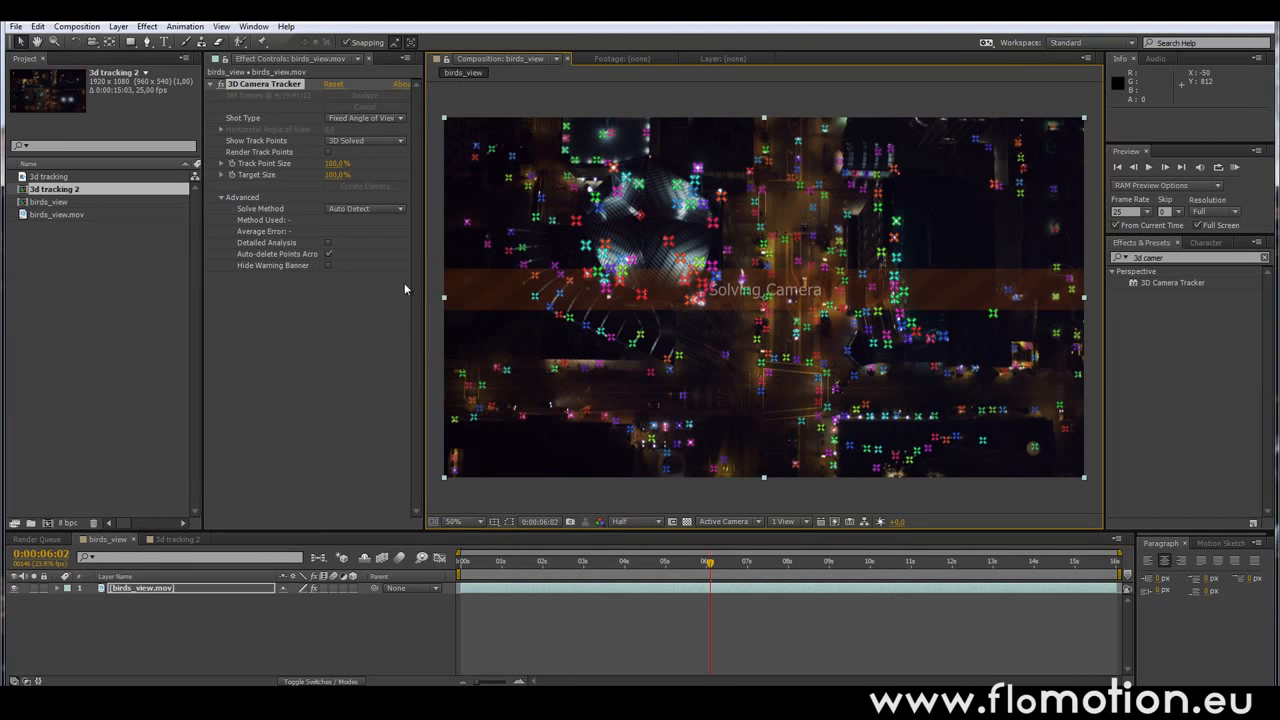
# Widen the area showing the camera tracker's settings and keep its Shot Type at Fixed Angle of View.
pyautogui.moveTo(426, 275); pyautogui.dragTo(519, 290)
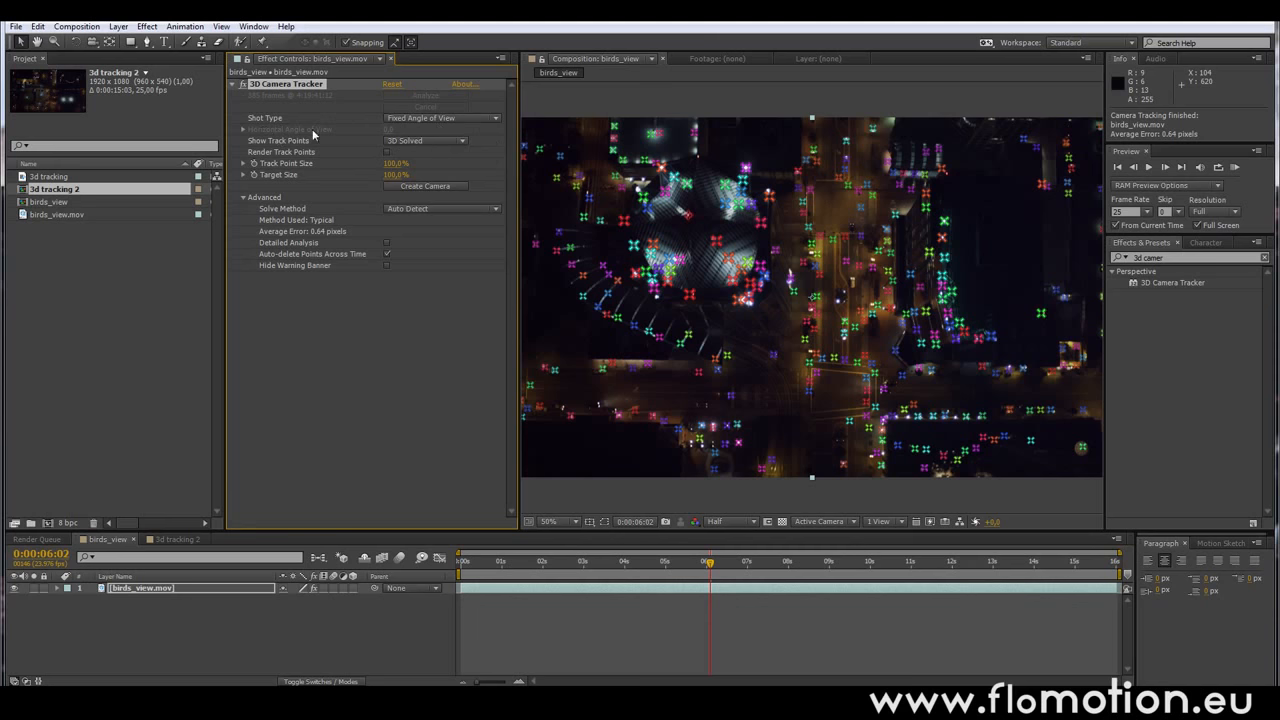
pyautogui.click(452, 118)
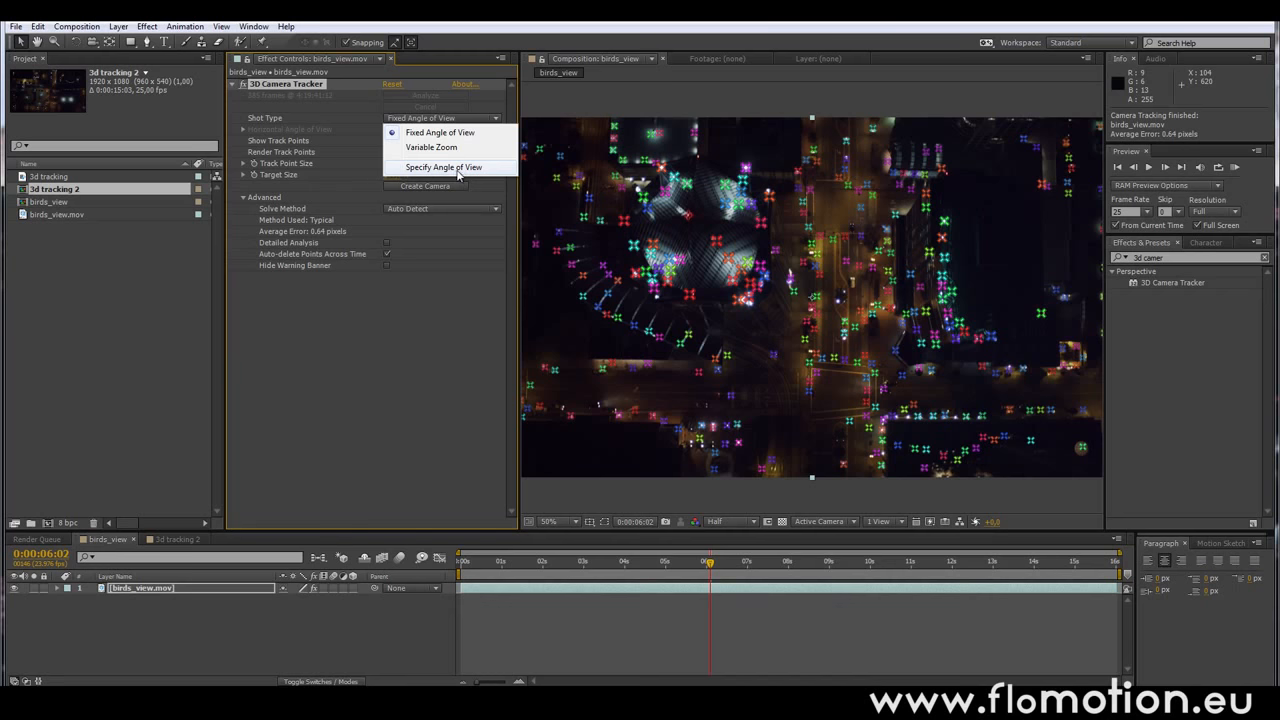
pyautogui.click(447, 131)
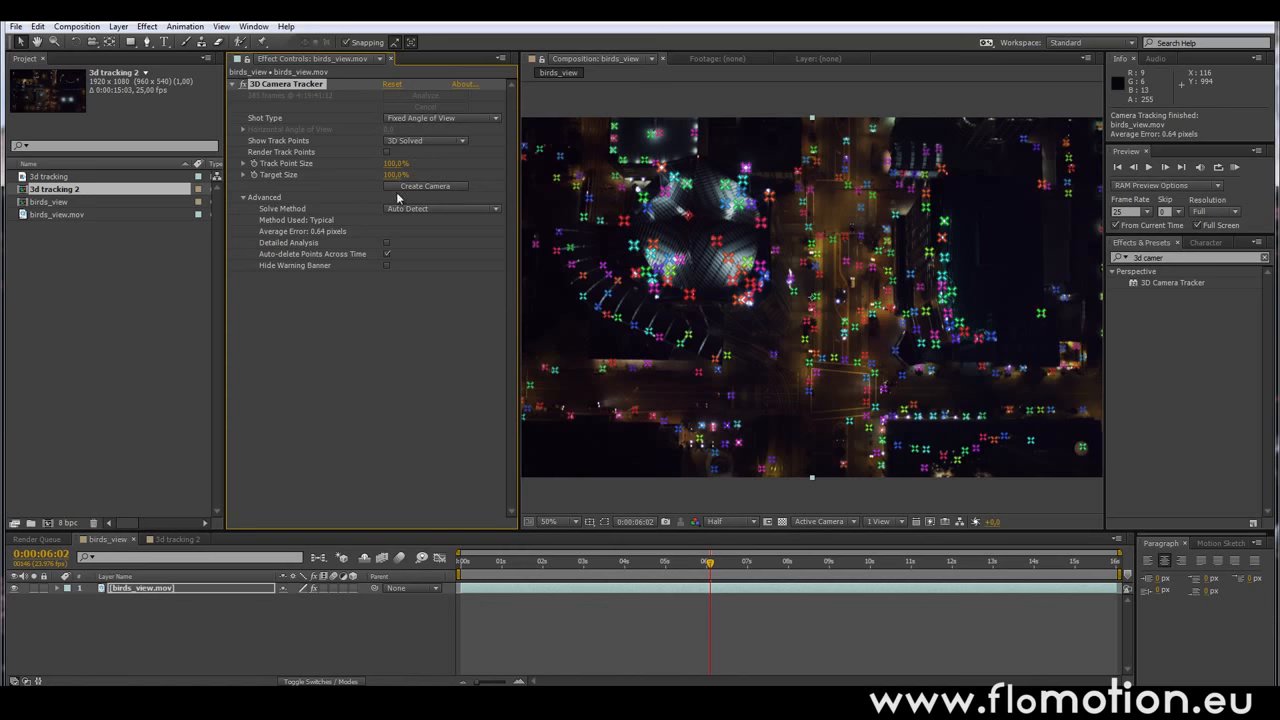
# Show the 2D Source track points at 290% size and scrub to 0:00:07:20 to examine them.
pyautogui.moveTo(710, 564); pyautogui.dragTo(738, 576)
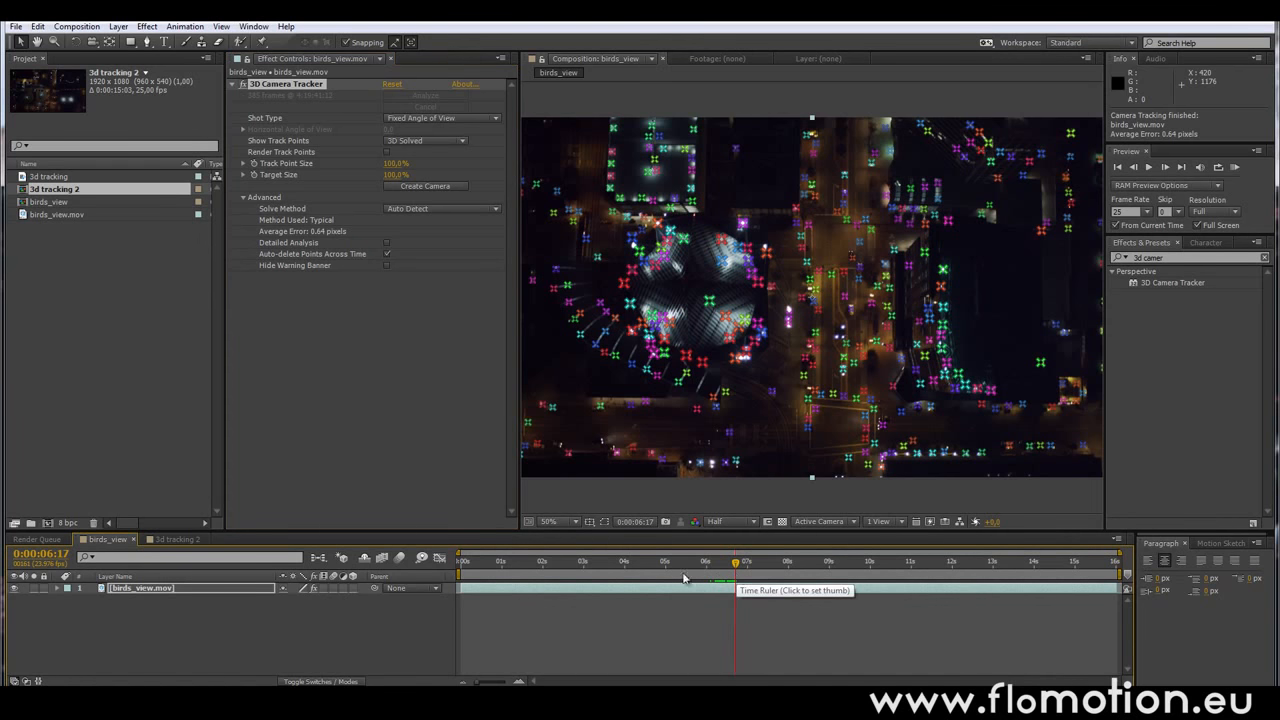
pyautogui.moveTo(393, 166); pyautogui.dragTo(427, 185)
pyautogui.click(435, 141)
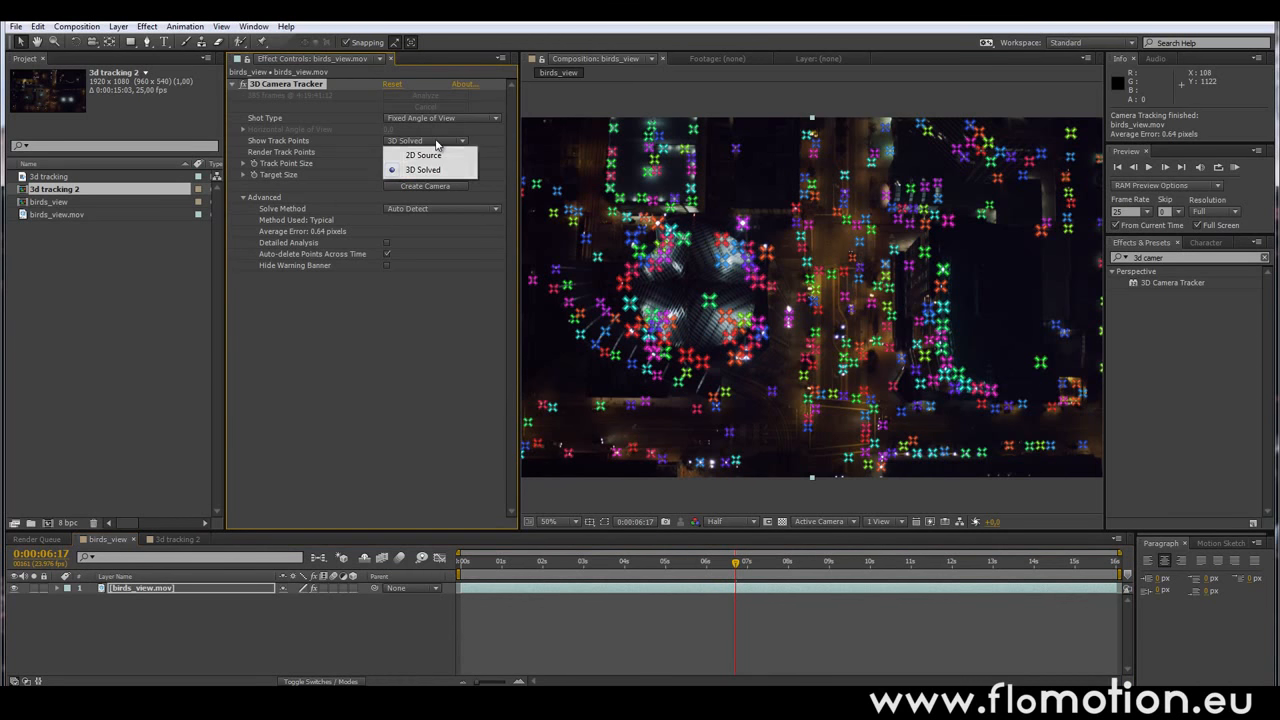
pyautogui.click(436, 155)
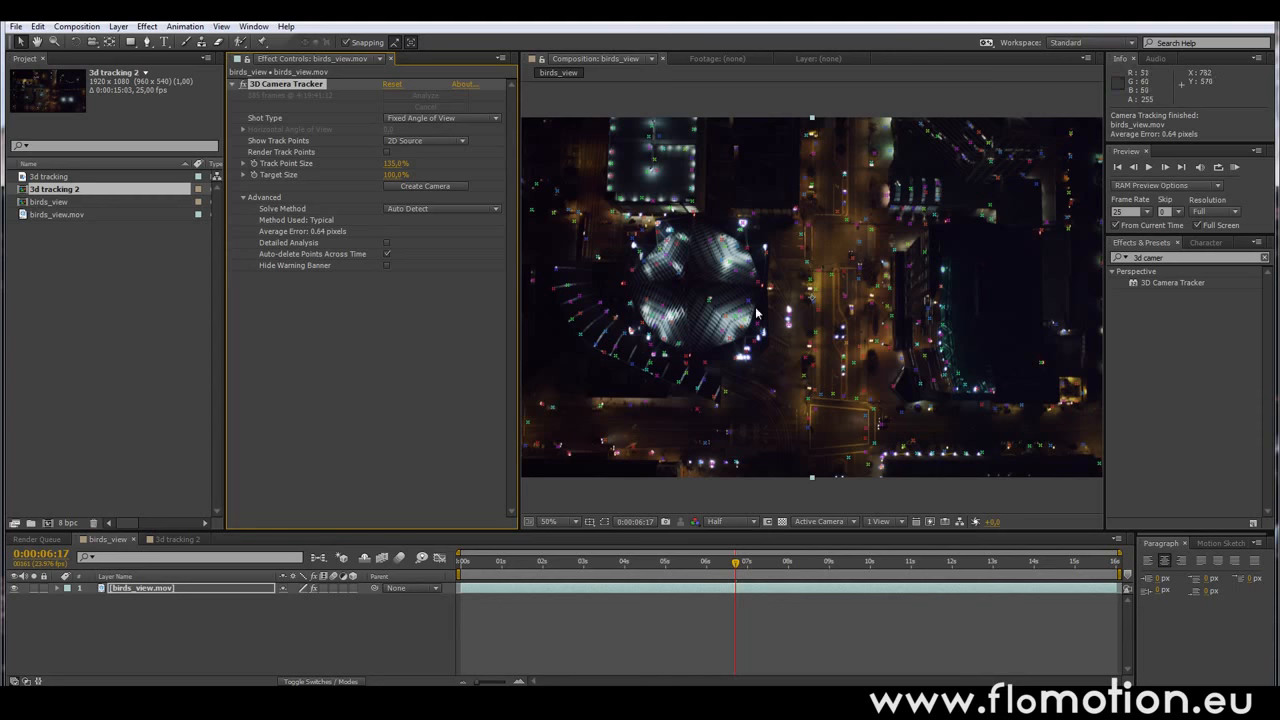
pyautogui.moveTo(737, 563); pyautogui.dragTo(784, 565)
pyautogui.moveTo(392, 166); pyautogui.dragTo(500, 167)
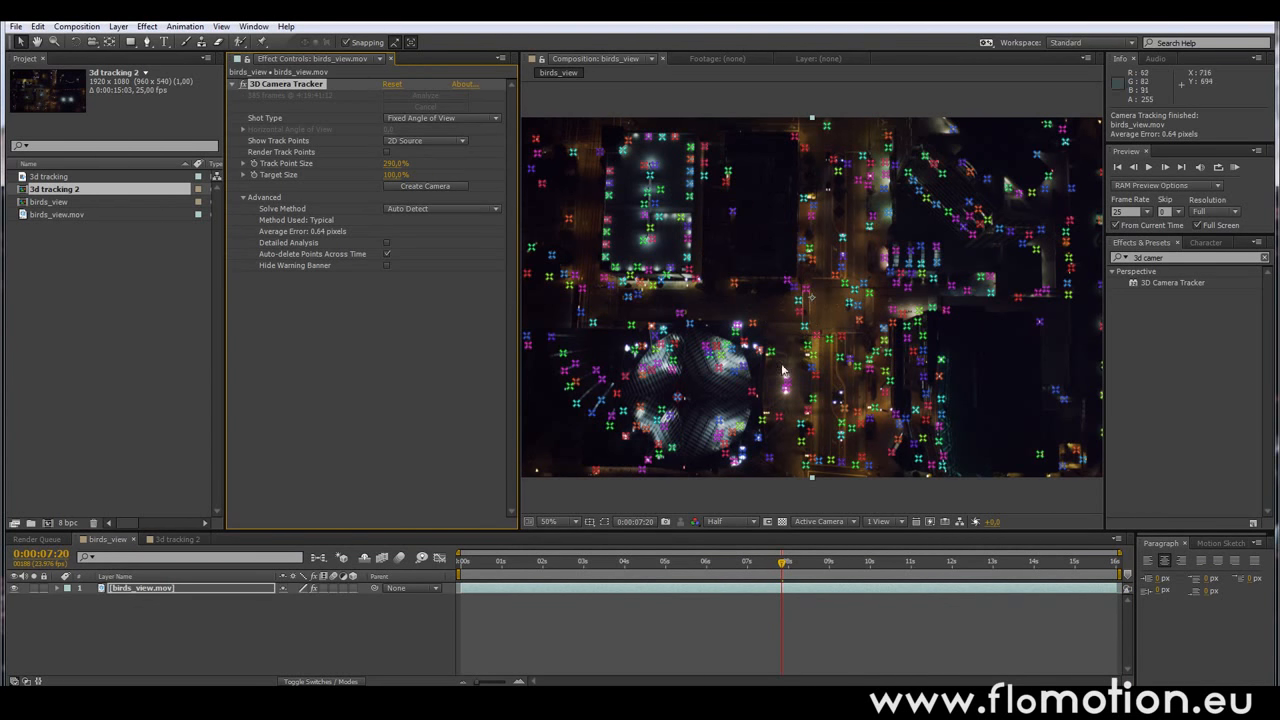
# Go to 0:00:07:22 and delete the track point at the upper edge of the lit glass roof.
pyautogui.moveTo(783, 566)
pyautogui.mouseDown()
pyautogui.moveTo(833, 573)
pyautogui.moveTo(772, 578)
pyautogui.moveTo(787, 578)
pyautogui.mouseUp()
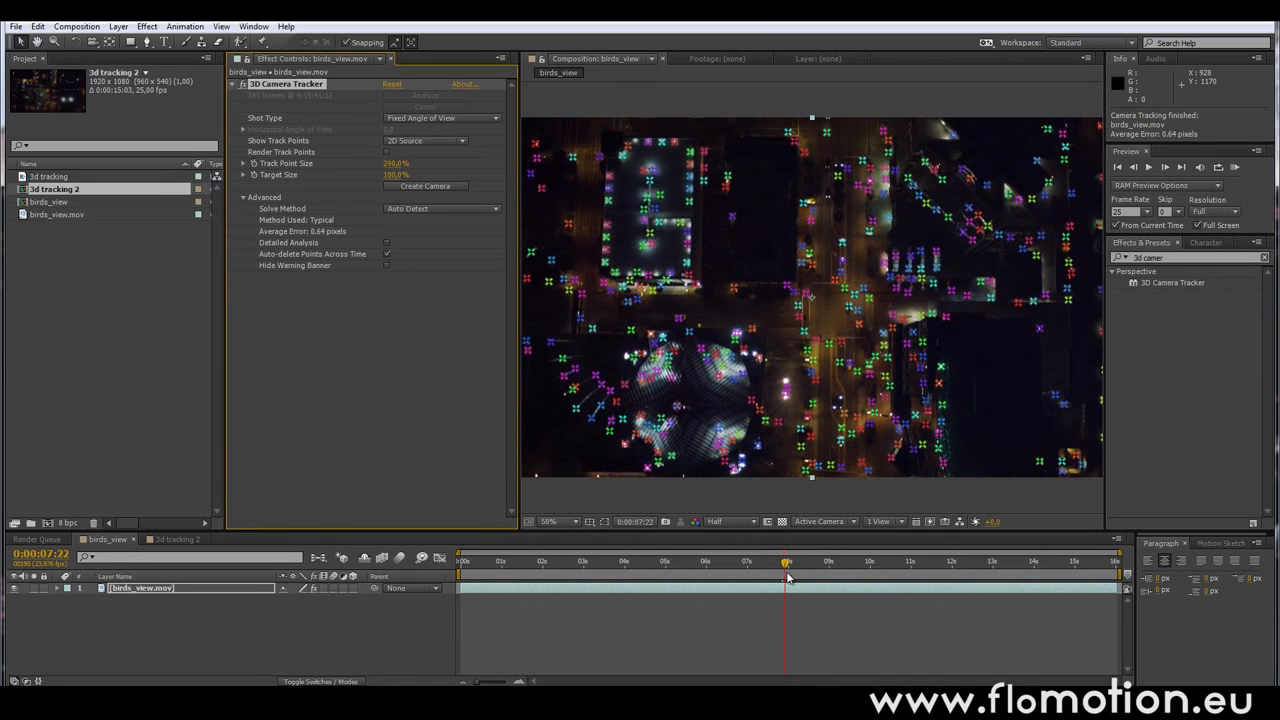
pyautogui.click(701, 350)
pyautogui.press('Delete')
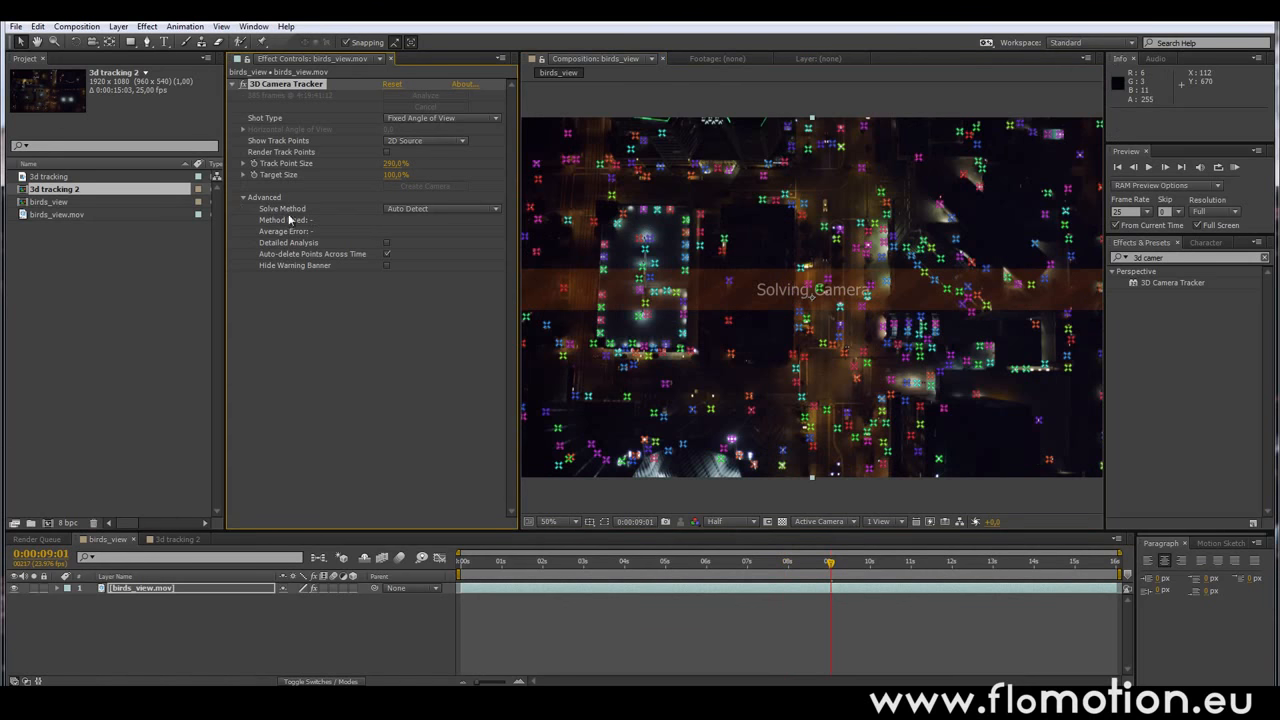
# Go to 0:00:04:00 in the footage and create a camera from the 3D Camera Tracker's solution.
pyautogui.click(464, 209)
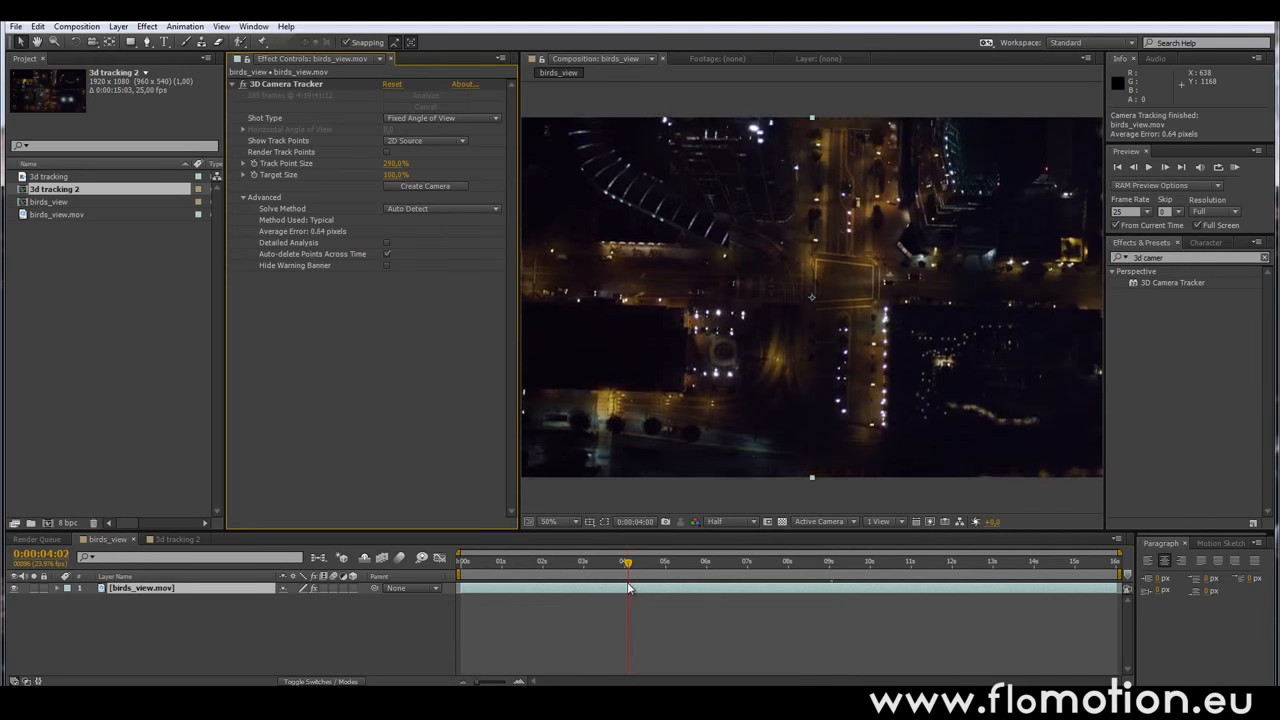
pyautogui.moveTo(628, 588); pyautogui.dragTo(625, 588)
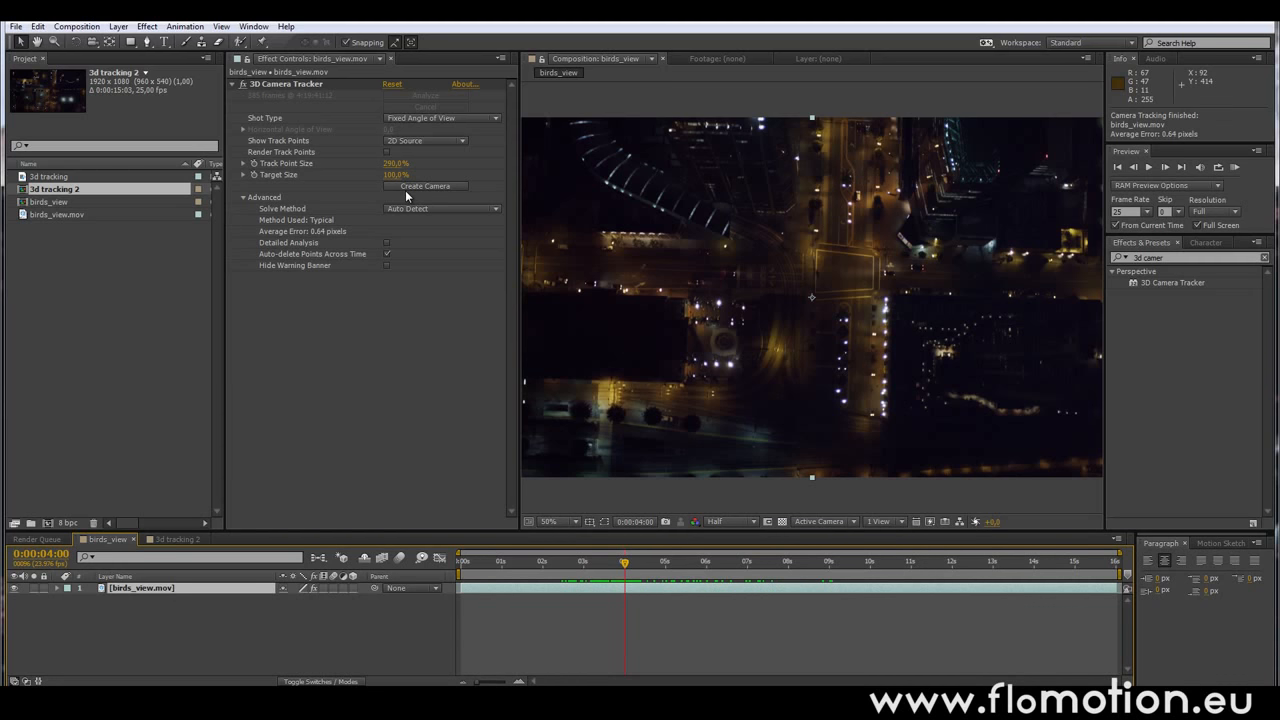
pyautogui.click(433, 186)
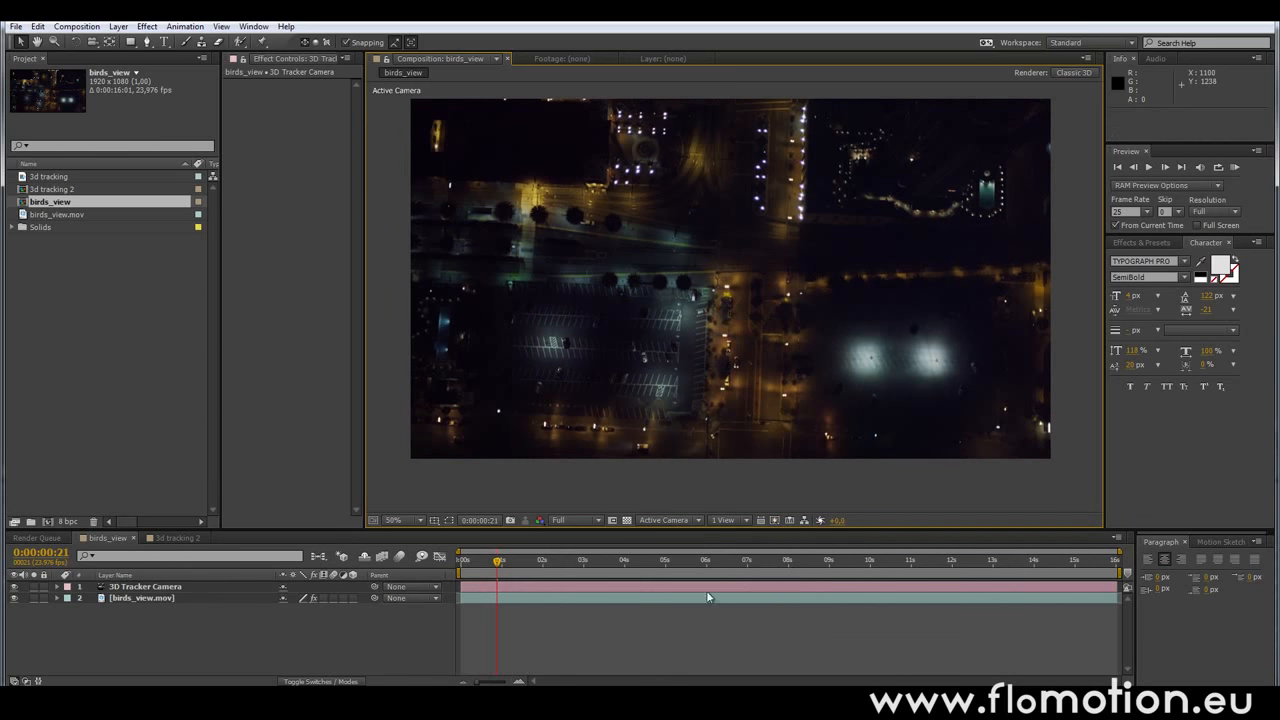
# Examine the 3D Tracker Camera's motion path in the Front view while scrubbing through the composition to about 0:00:04:15.
pyautogui.click(696, 522)
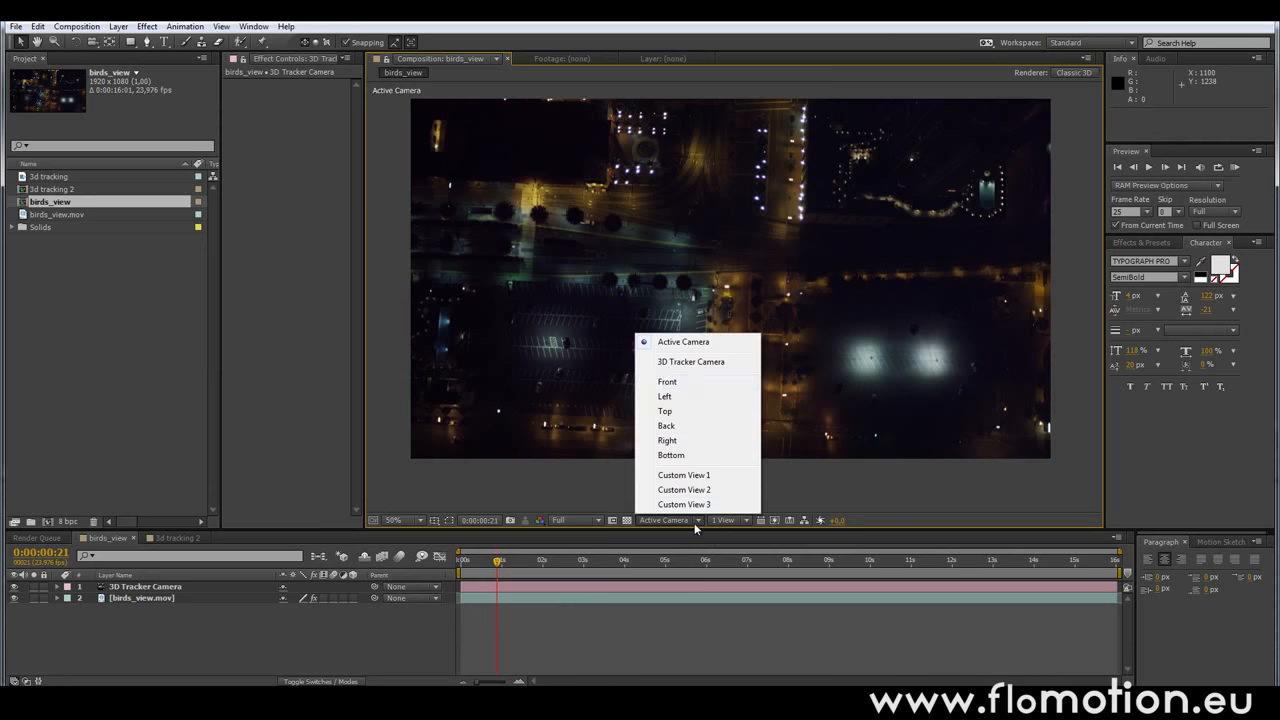
pyautogui.click(677, 384)
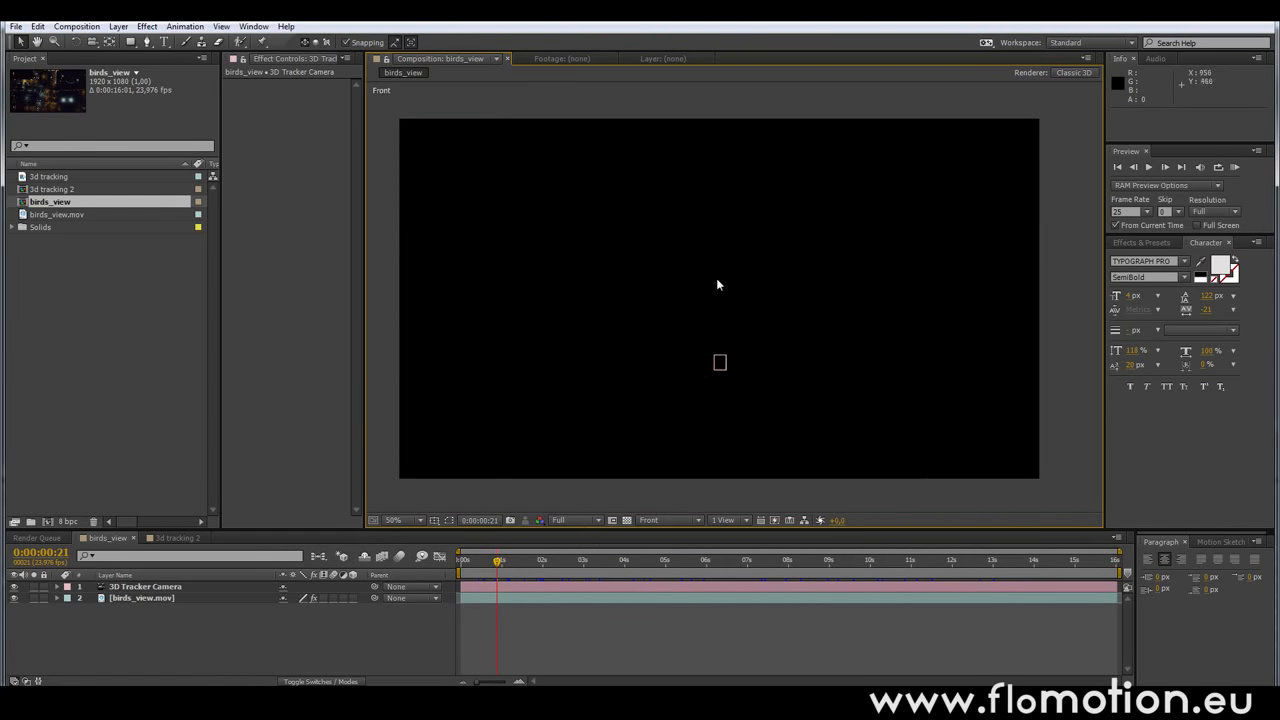
pyautogui.click(158, 588)
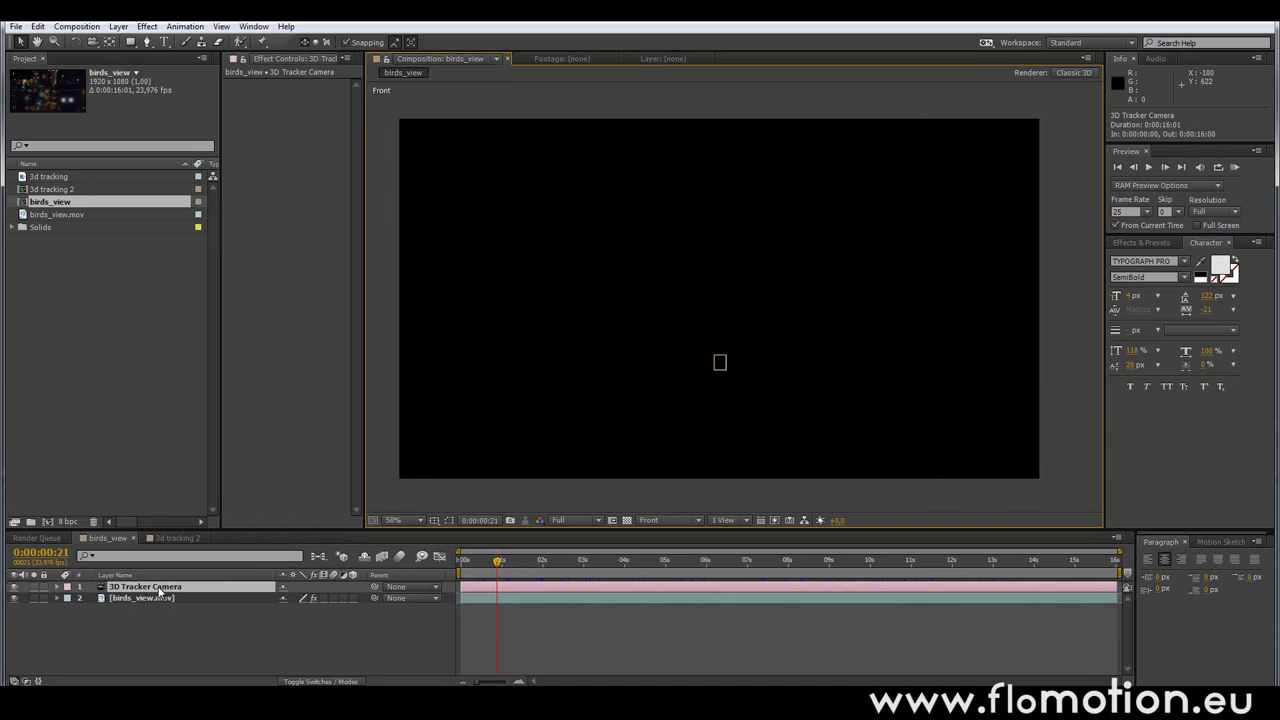
pyautogui.press('space')
pyautogui.moveTo(836, 350); pyautogui.dragTo(834, 322)
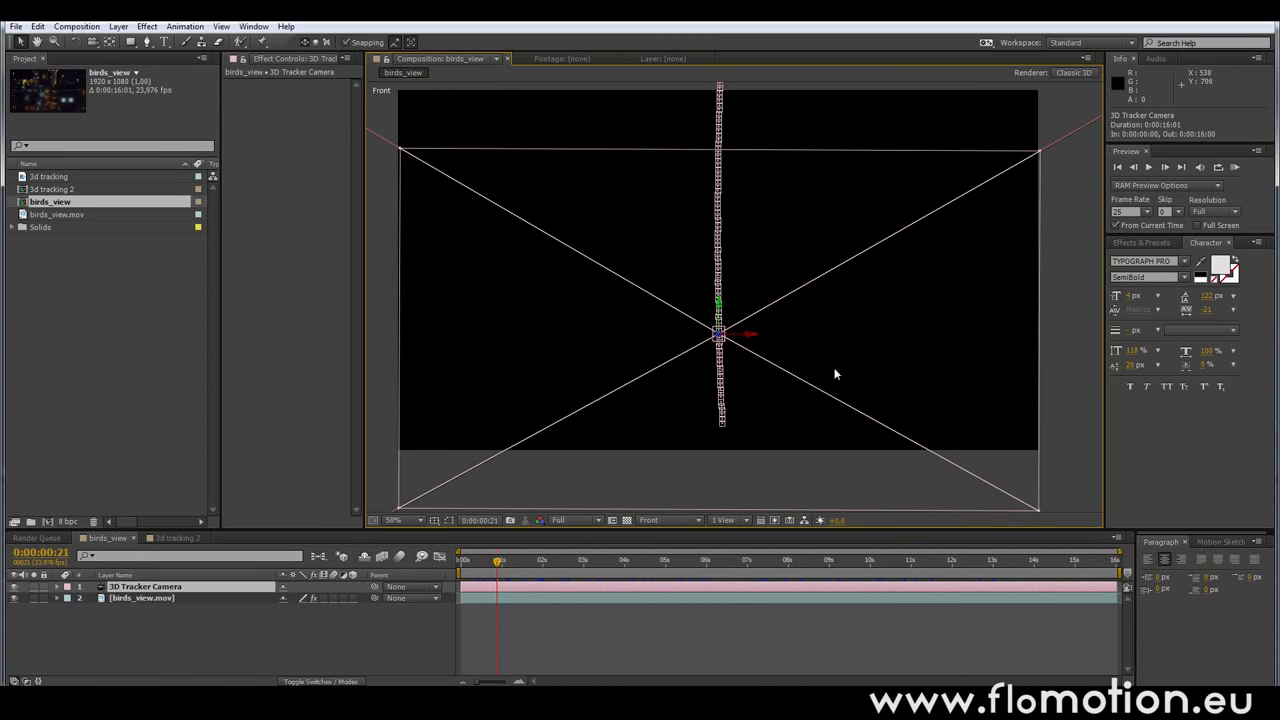
pyautogui.press(',')
pyautogui.press('h')
pyautogui.moveTo(836, 301); pyautogui.dragTo(772, 414)
pyautogui.press('v')
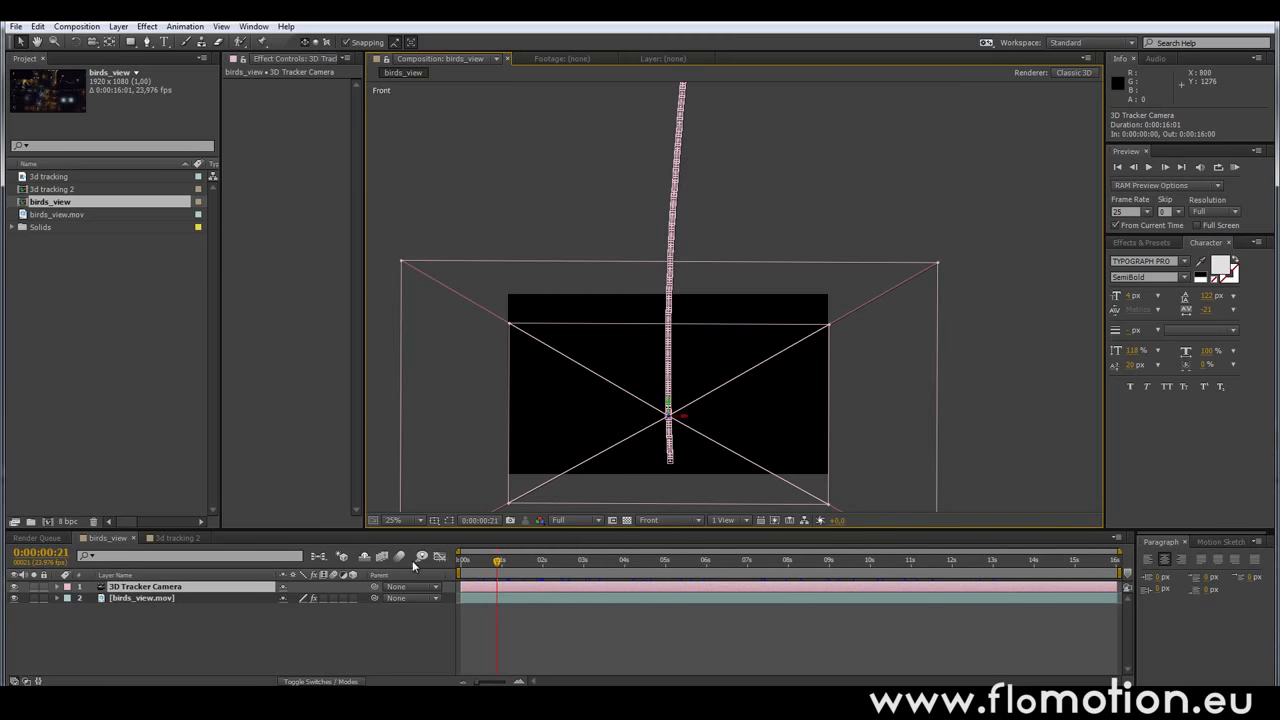
pyautogui.moveTo(501, 571); pyautogui.dragTo(652, 543)
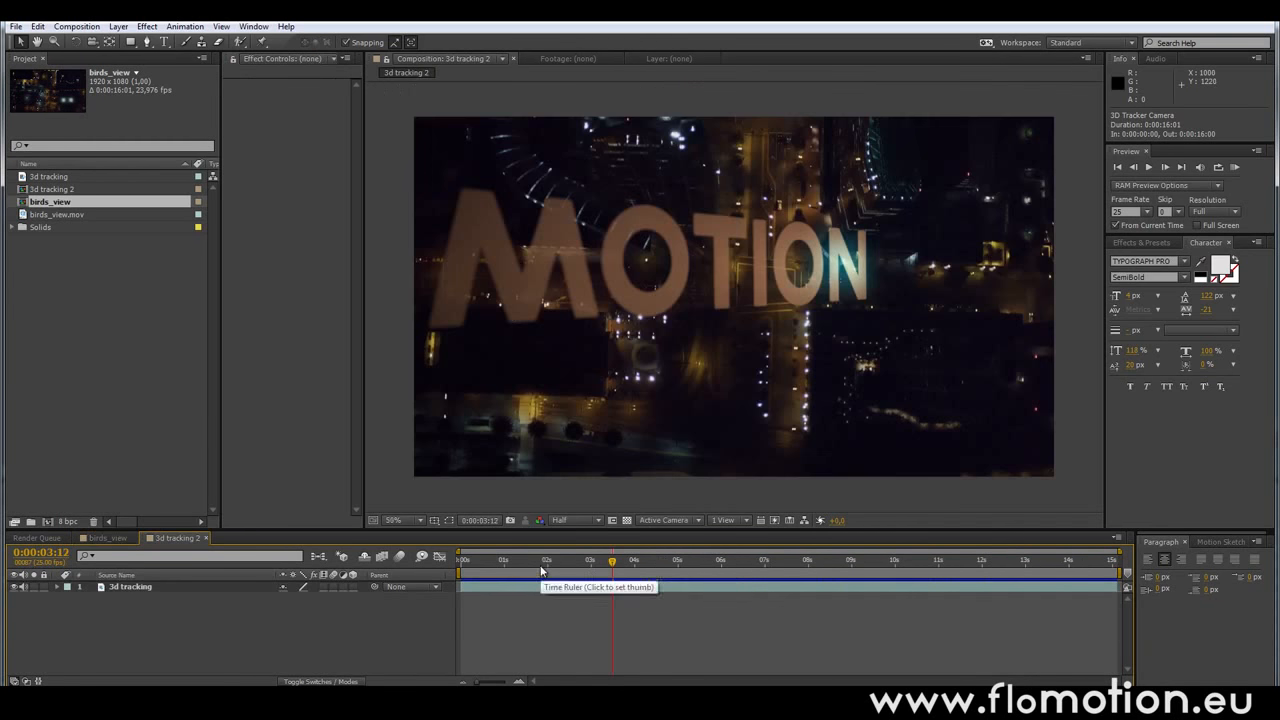
# Scrub through the 3d tracking 2 composition to examine its tracked MOTION text, and return to birds_view.
pyautogui.moveTo(594, 562); pyautogui.dragTo(871, 566)
pyautogui.click(104, 540)
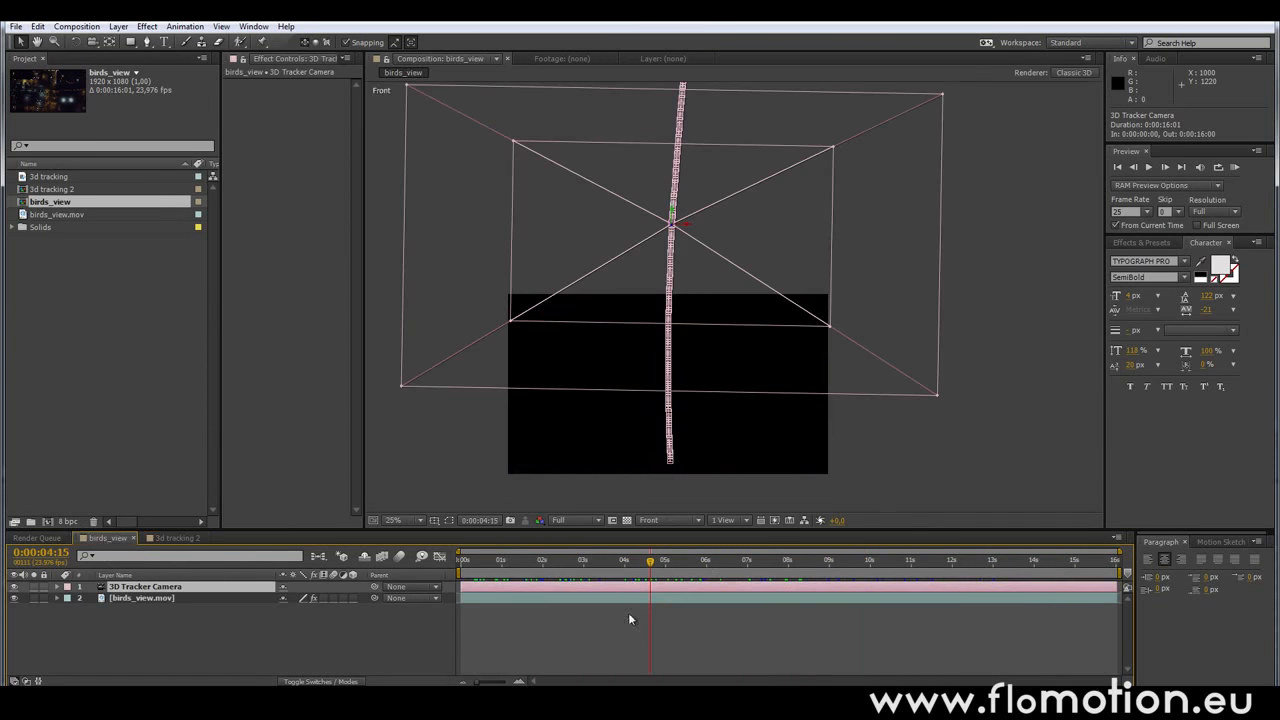
# Switch the birds_view composition back to the Active Camera view and go to 0:00:03:05.
pyautogui.click(643, 562)
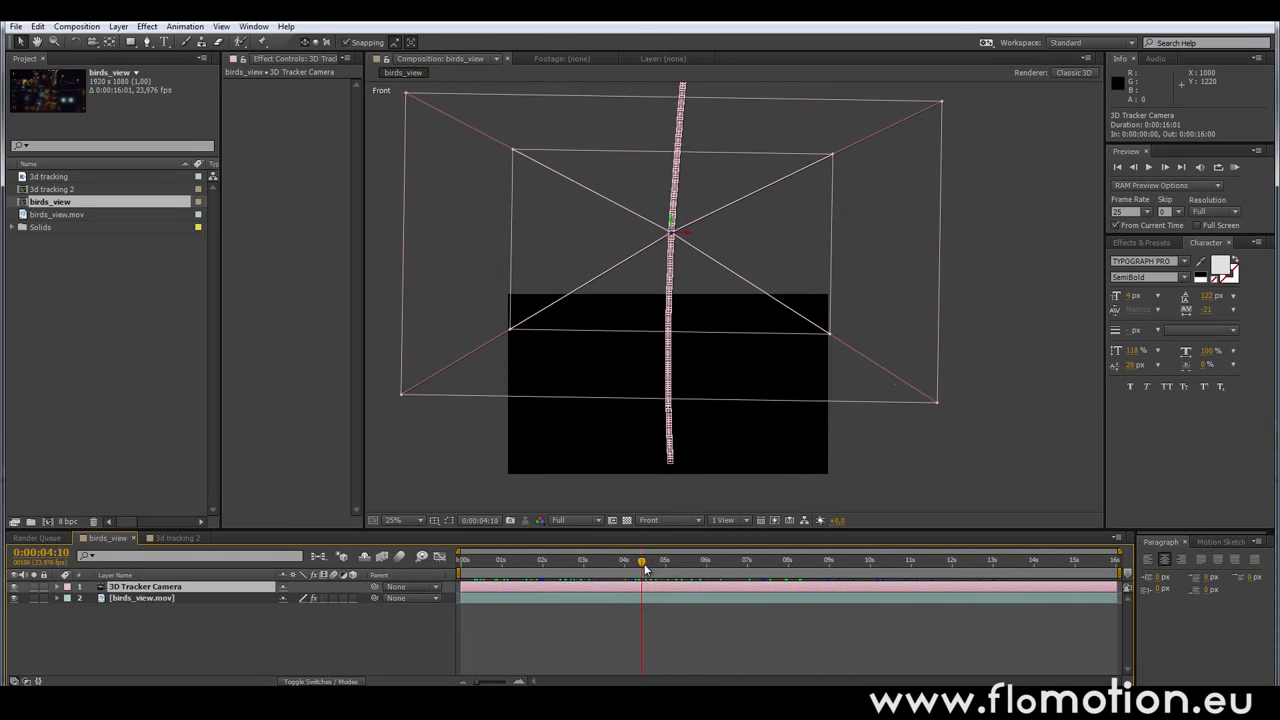
pyautogui.click(670, 520)
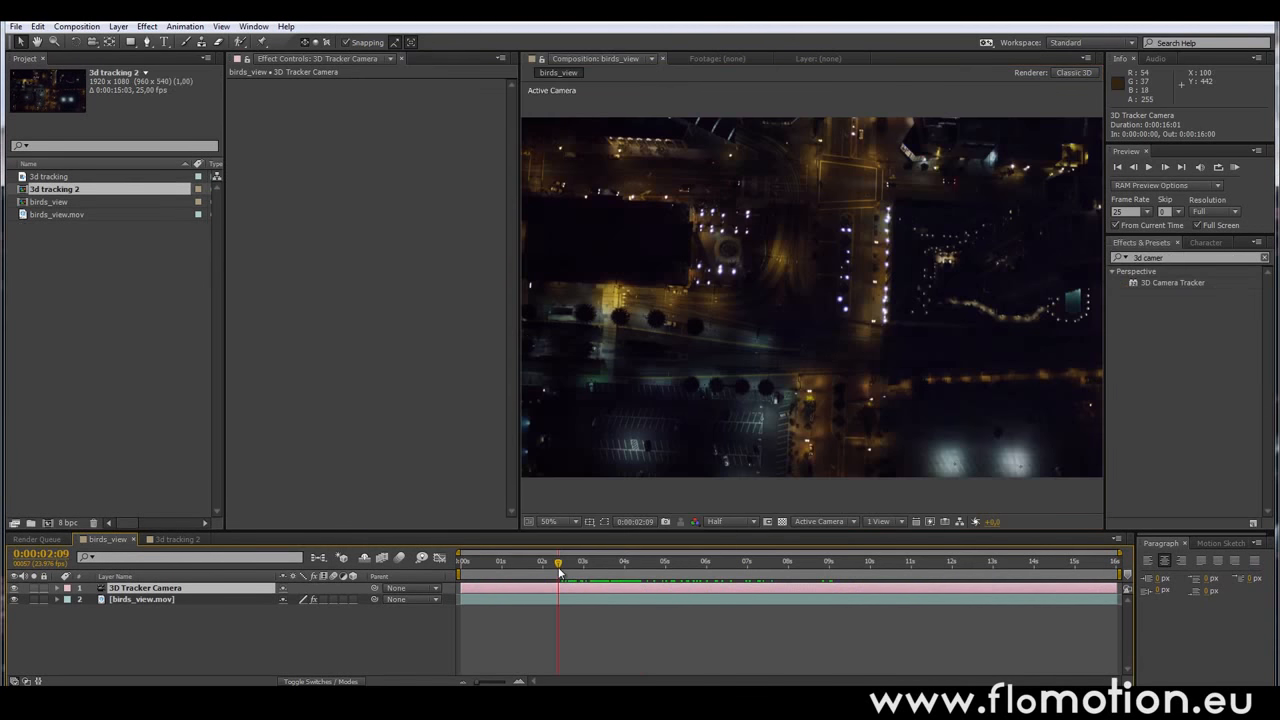
pyautogui.moveTo(557, 565); pyautogui.dragTo(592, 570)
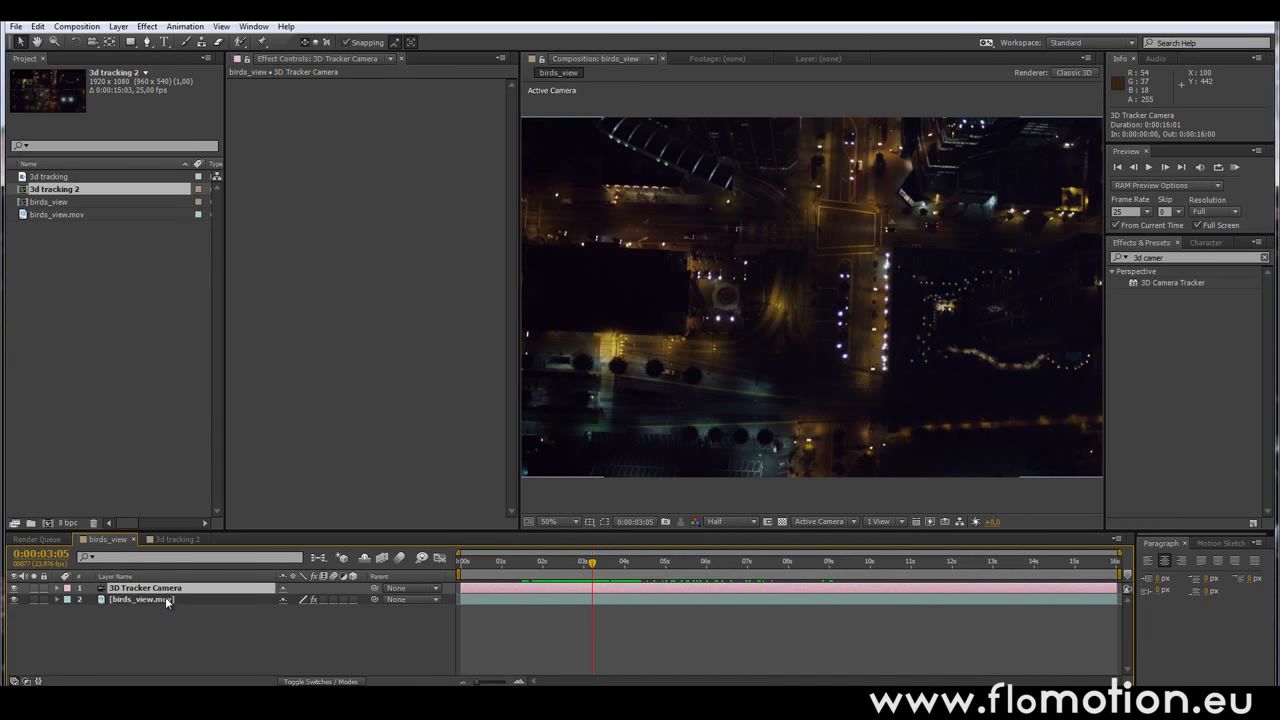
# Select the birds_view.mov layer's 3D Camera Tracker, show the 3D Solved track points and set their size to 87%.
pyautogui.click(167, 600)
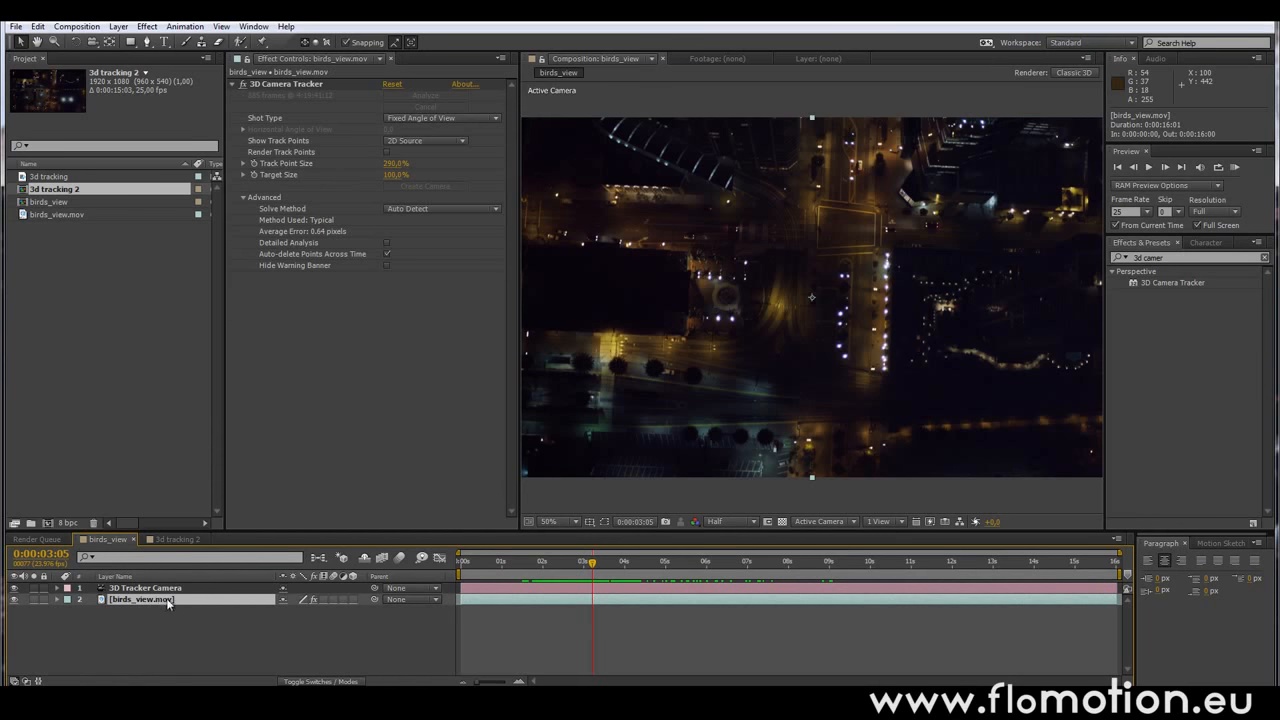
pyautogui.click(285, 85)
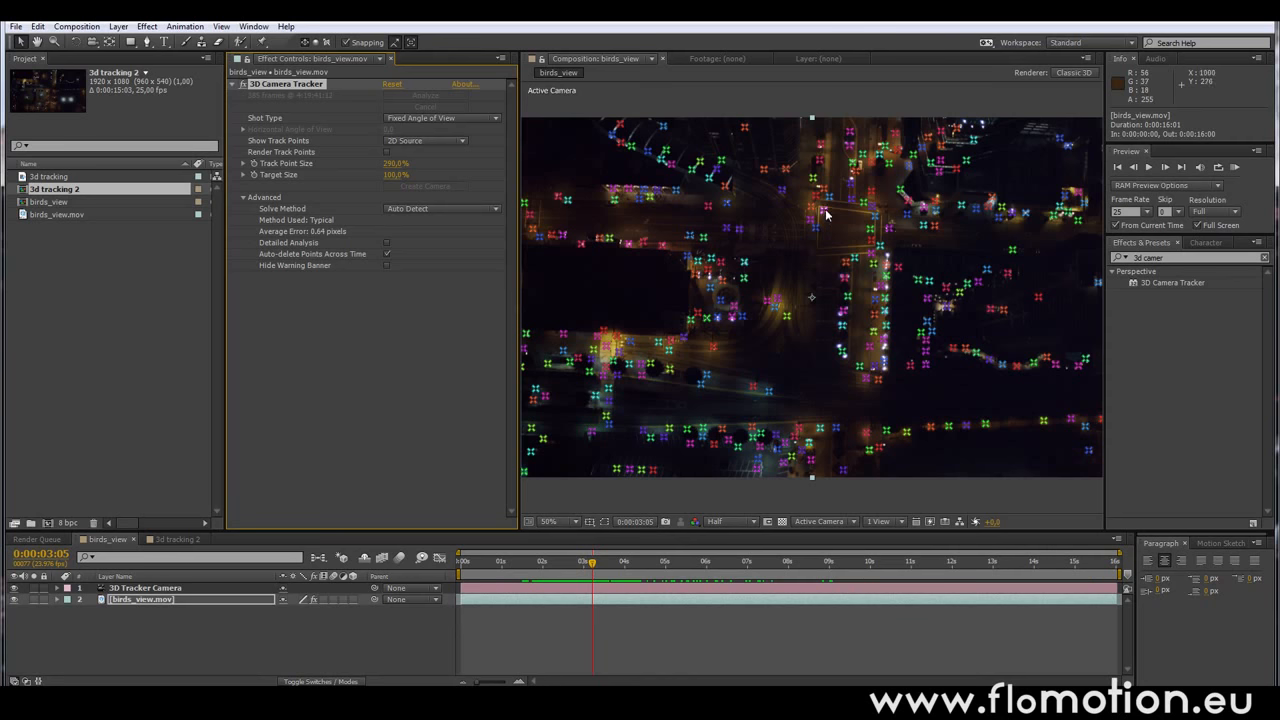
pyautogui.click(424, 140)
pyautogui.click(432, 170)
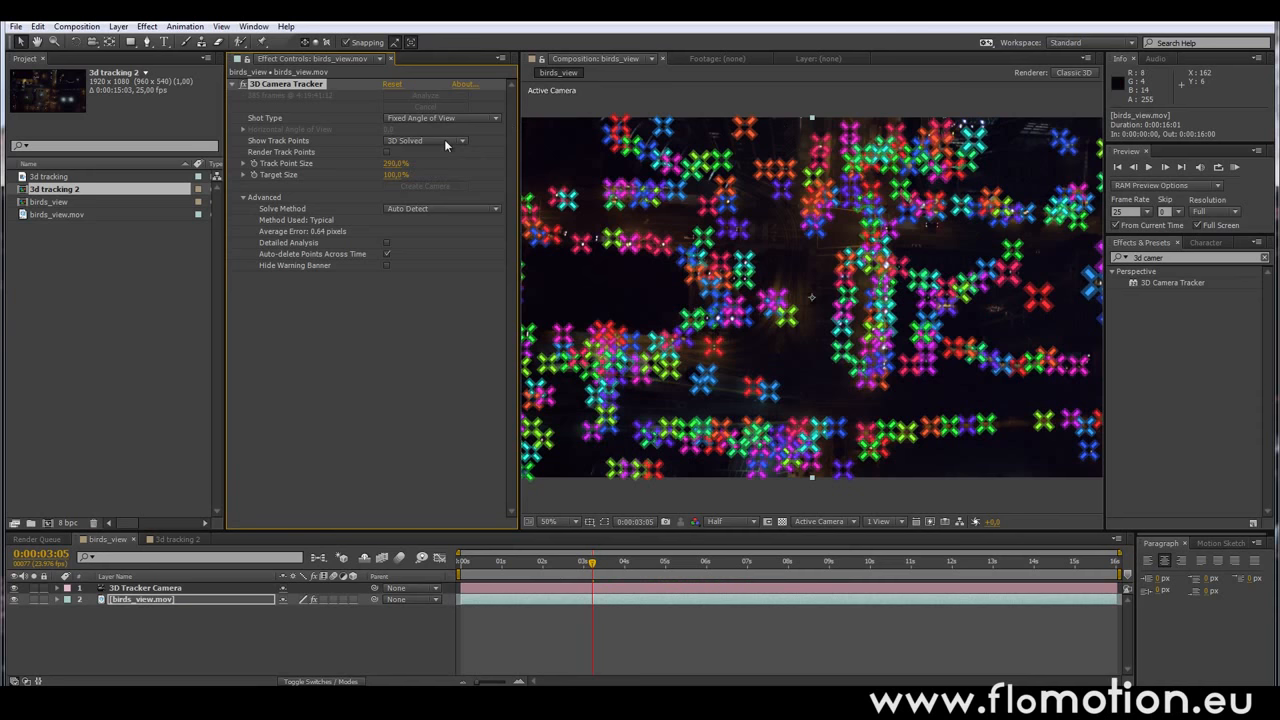
pyautogui.moveTo(392, 170); pyautogui.dragTo(266, 176)
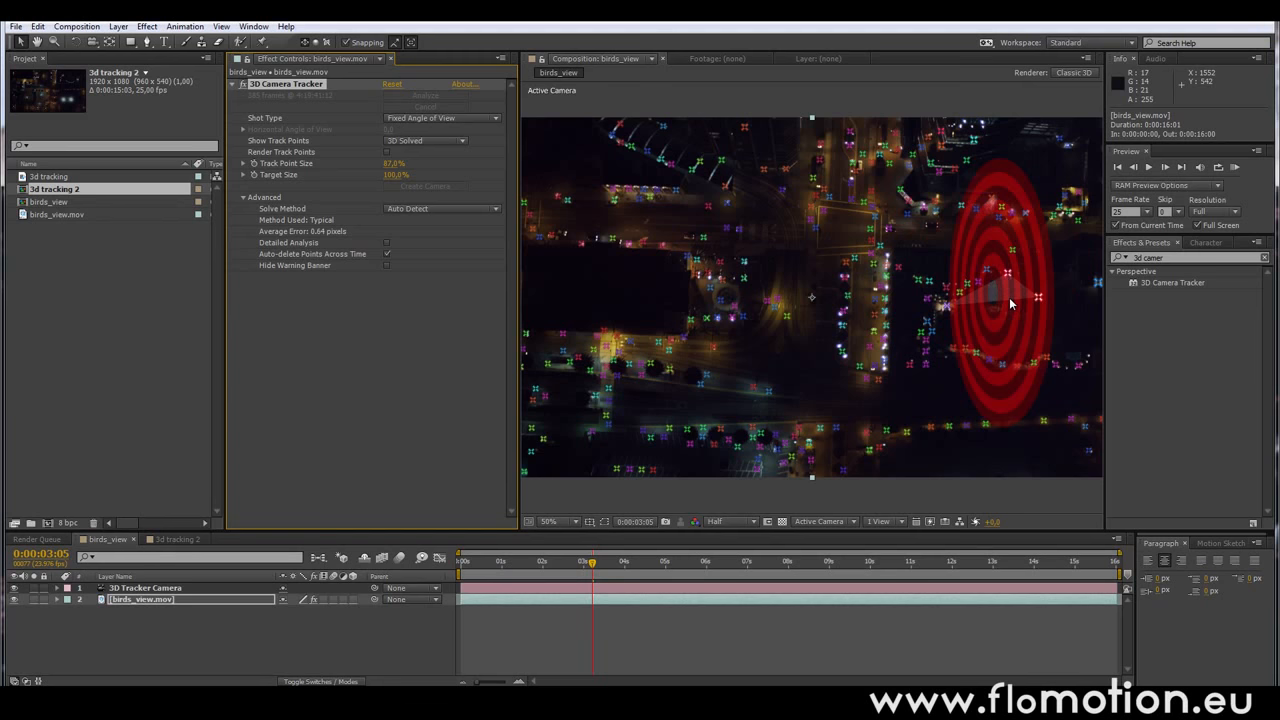
# Select the four track points around the marked street intersection and create a text layer on their plane.
pyautogui.click(823, 214)
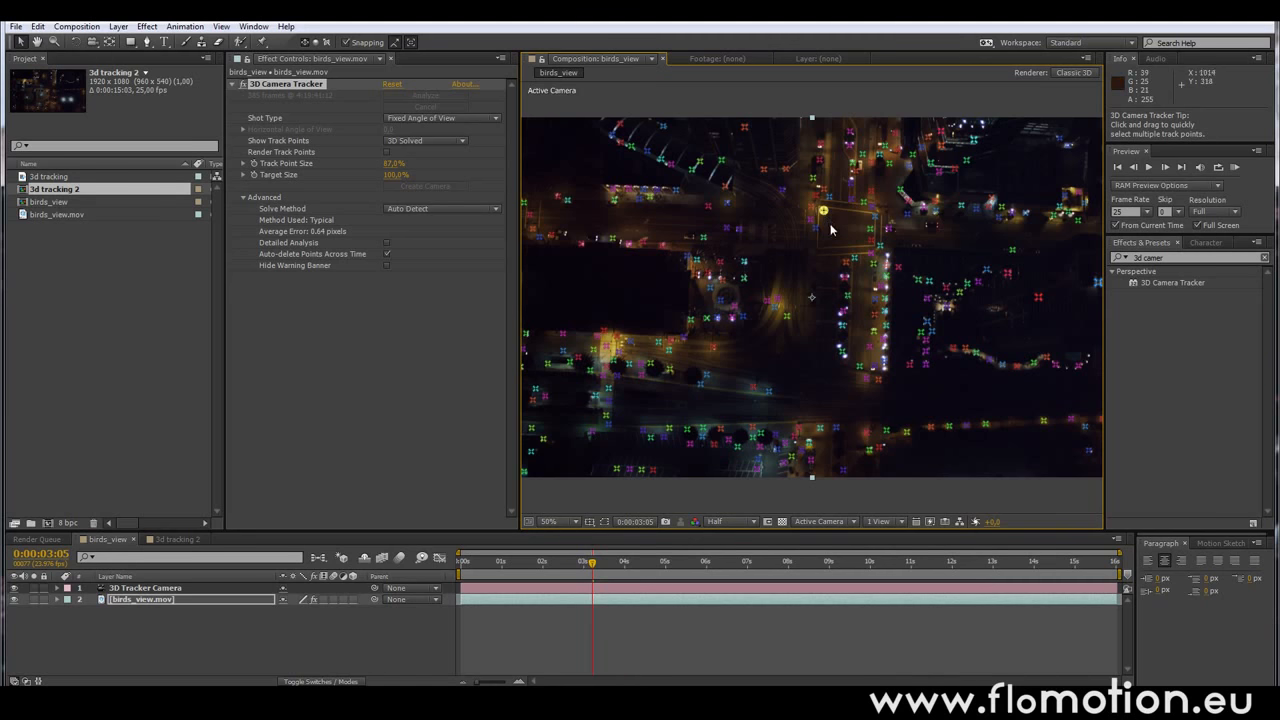
pyautogui.keyDown('shift'); pyautogui.click(815, 228); pyautogui.keyUp('shift')
pyautogui.keyDown('shift'); pyautogui.click(871, 229); pyautogui.keyUp('shift')
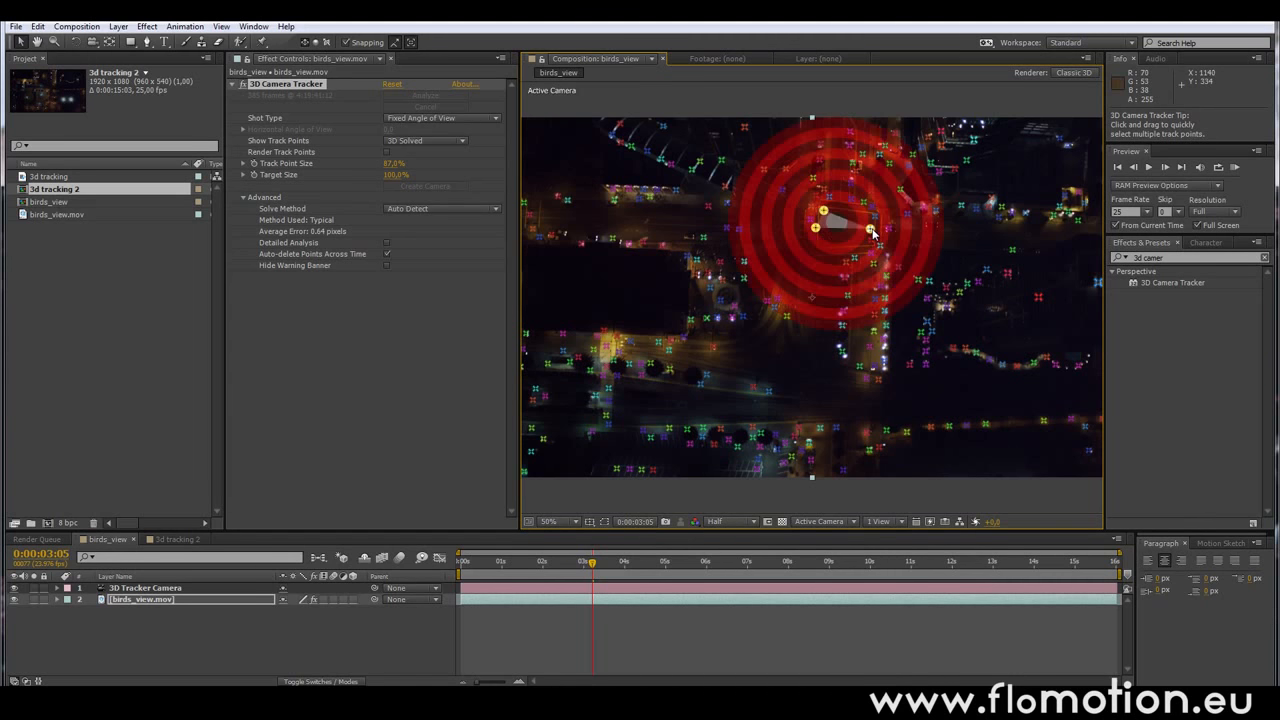
pyautogui.keyDown('shift'); pyautogui.click(875, 217); pyautogui.keyUp('shift')
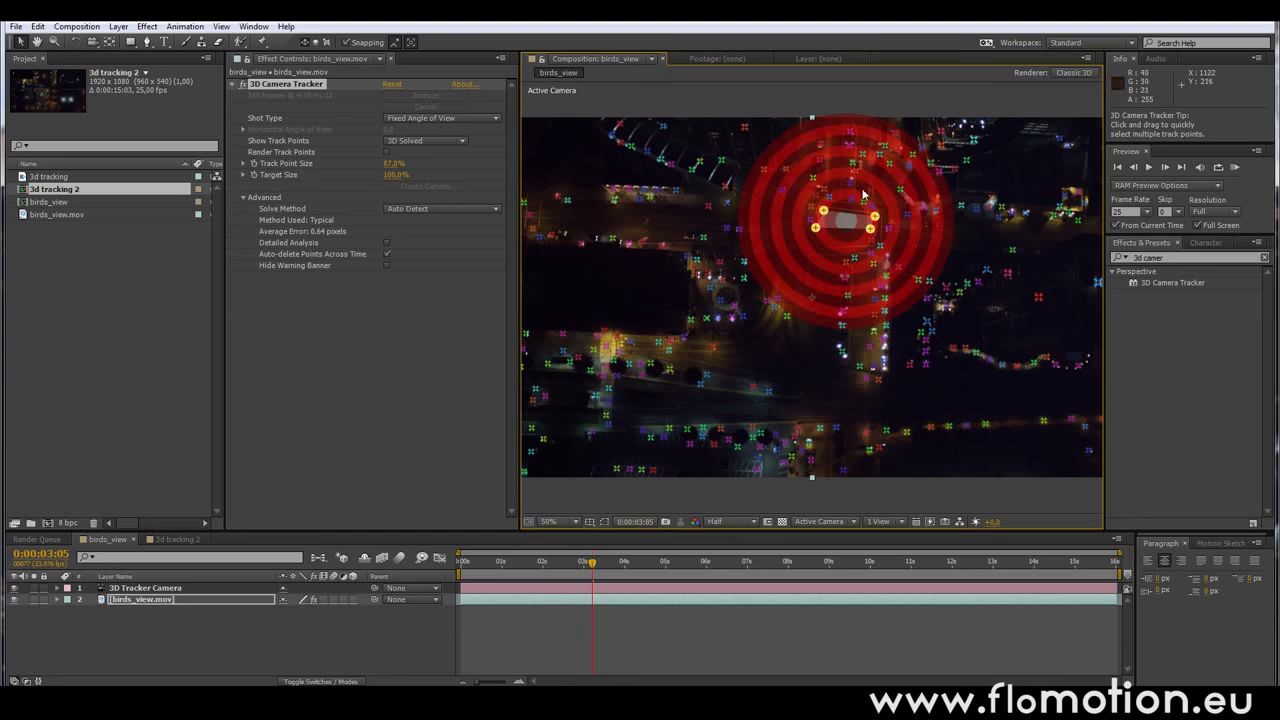
pyautogui.rightClick(815, 229)
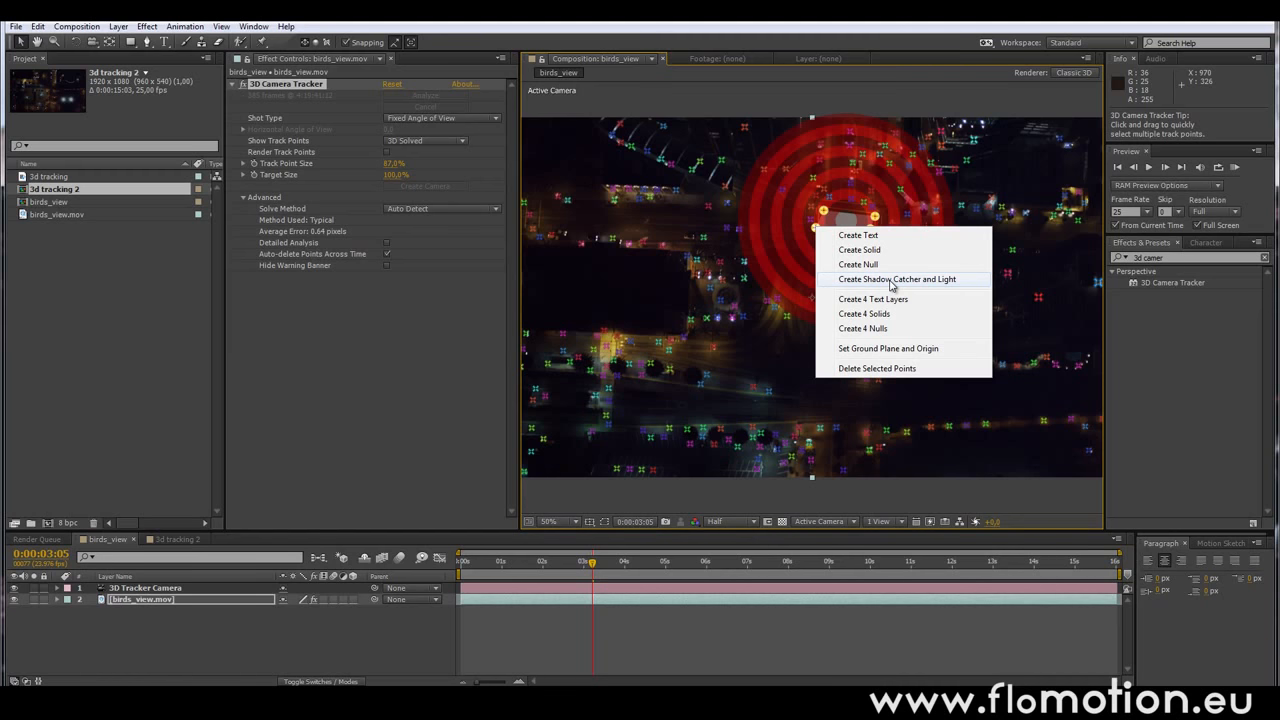
pyautogui.click(848, 236)
pyautogui.press(',')
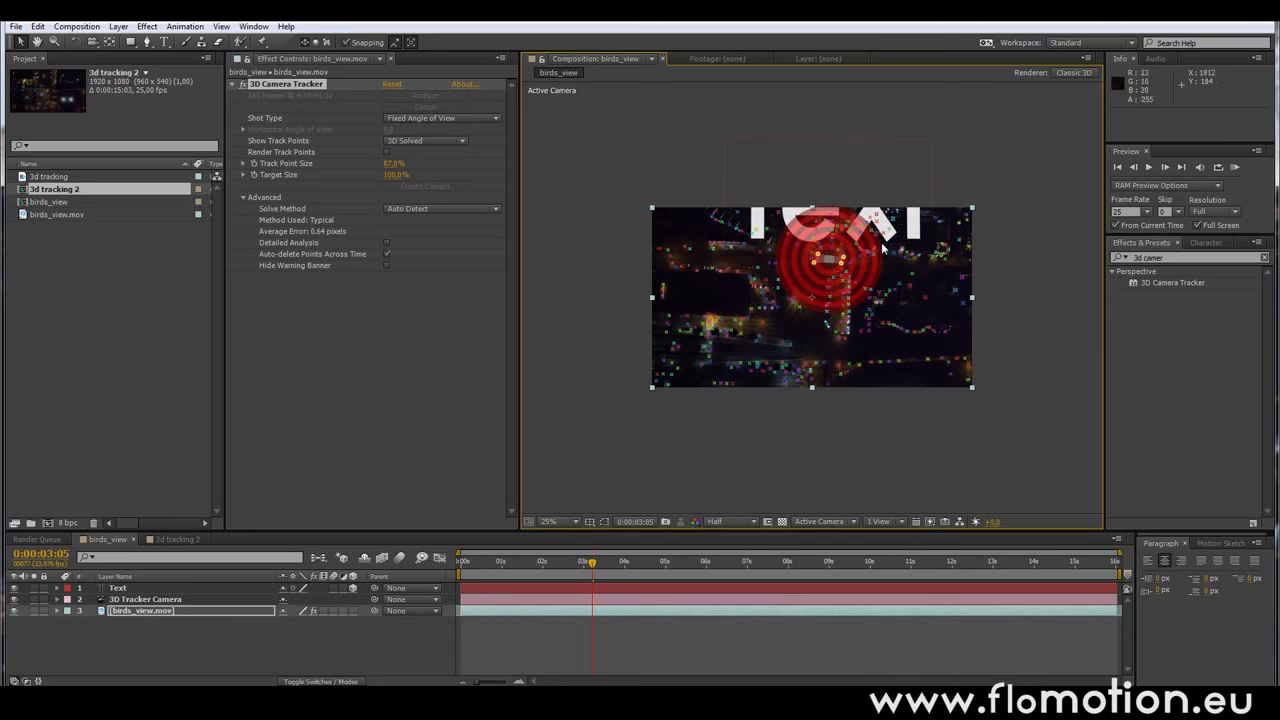
# Change the new text layer's wording to "road" and set its font size to 45 px.
pyautogui.doubleClick(125, 588)
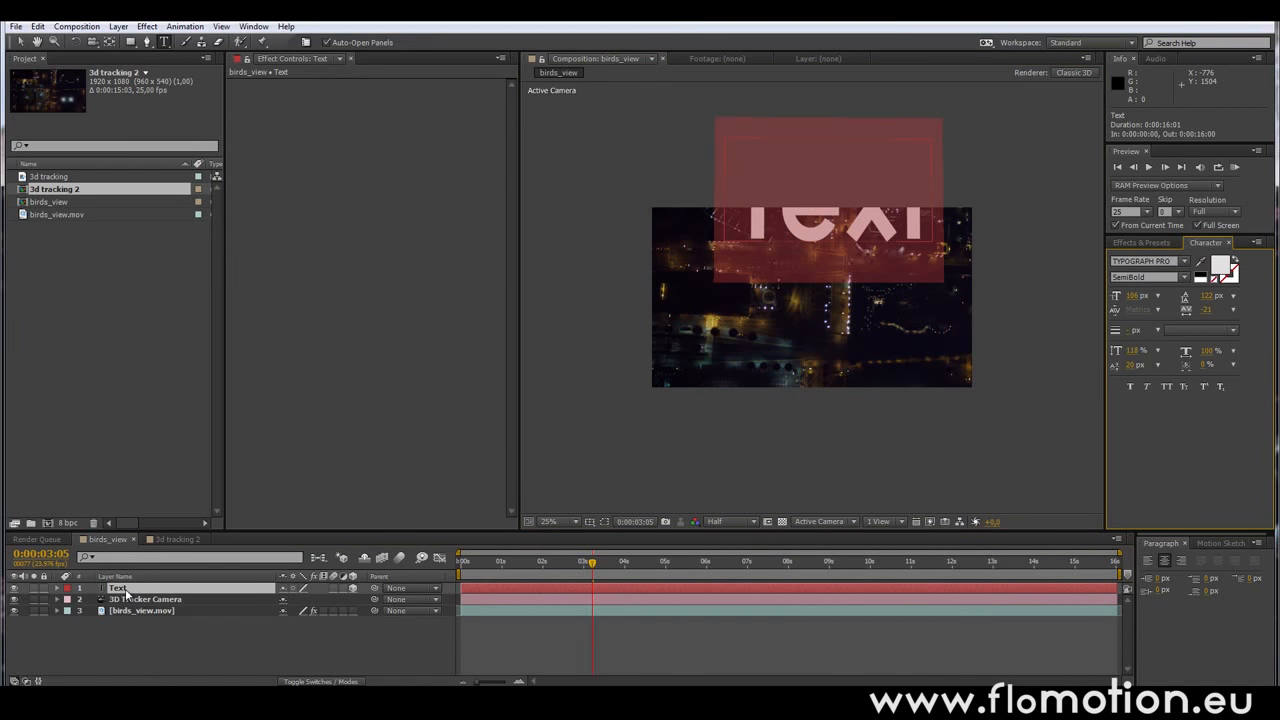
pyautogui.press('BackSpace')
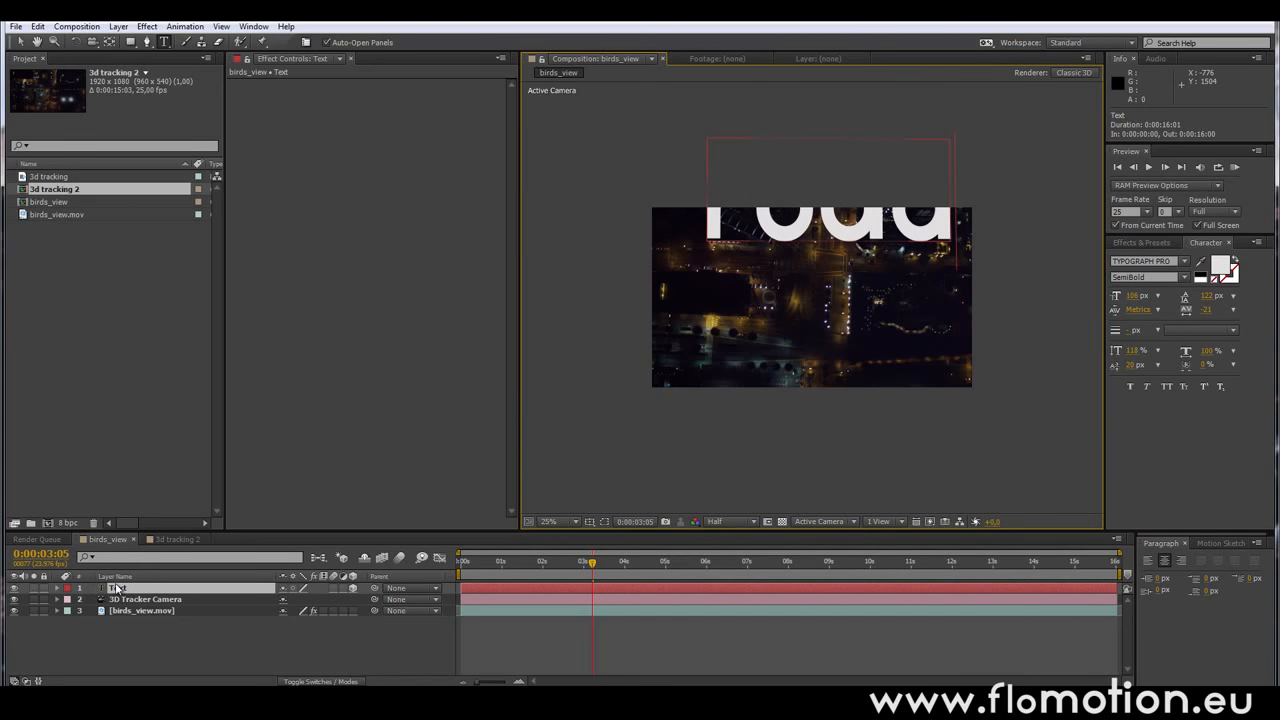
pyautogui.doubleClick(118, 588)
pyautogui.moveTo(1135, 299); pyautogui.dragTo(1099, 303)
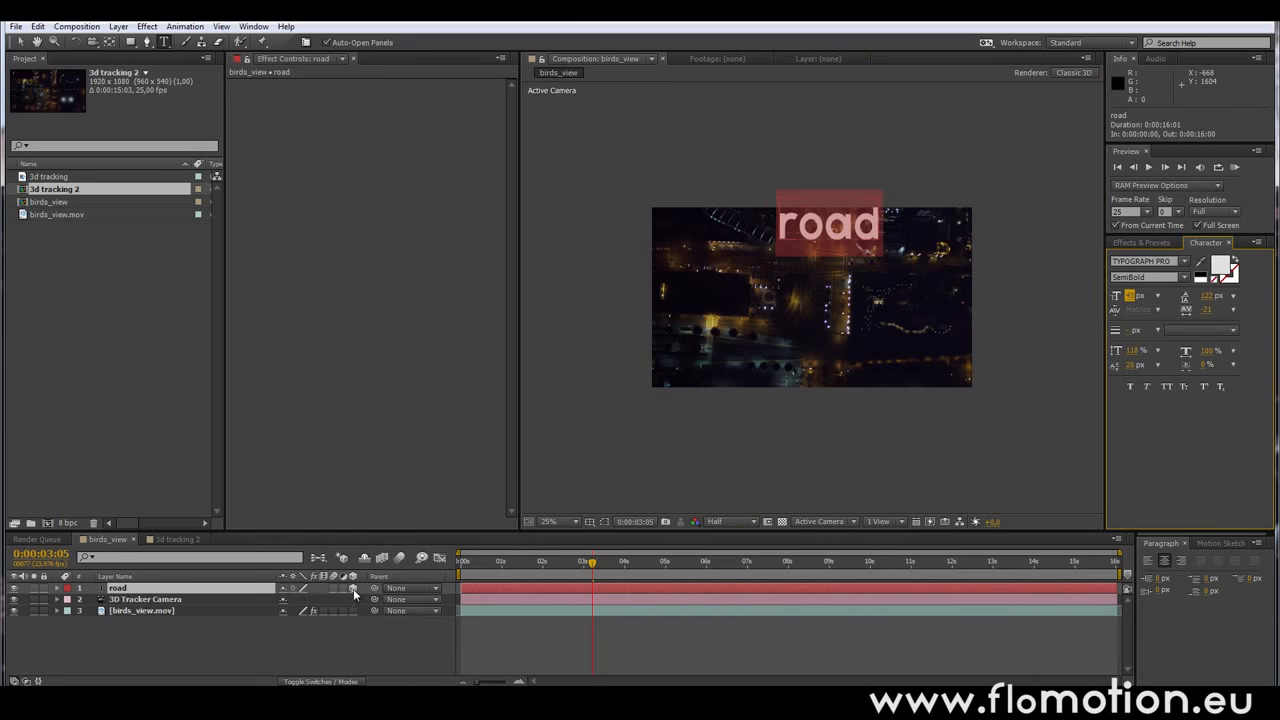
pyautogui.click(122, 618)
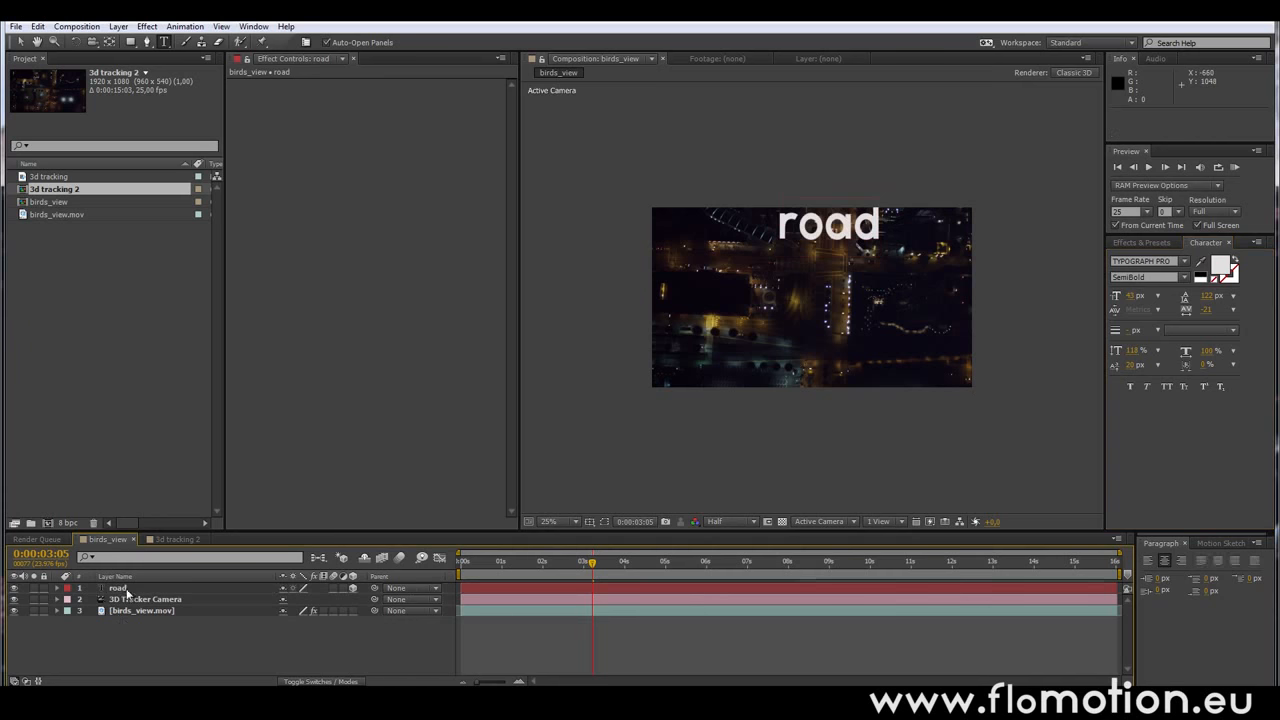
# Move the road text down the street to about position 1135, 48, 1577 and set its font size to 27 px.
pyautogui.press('v')
pyautogui.moveTo(832, 249); pyautogui.dragTo(831, 272)
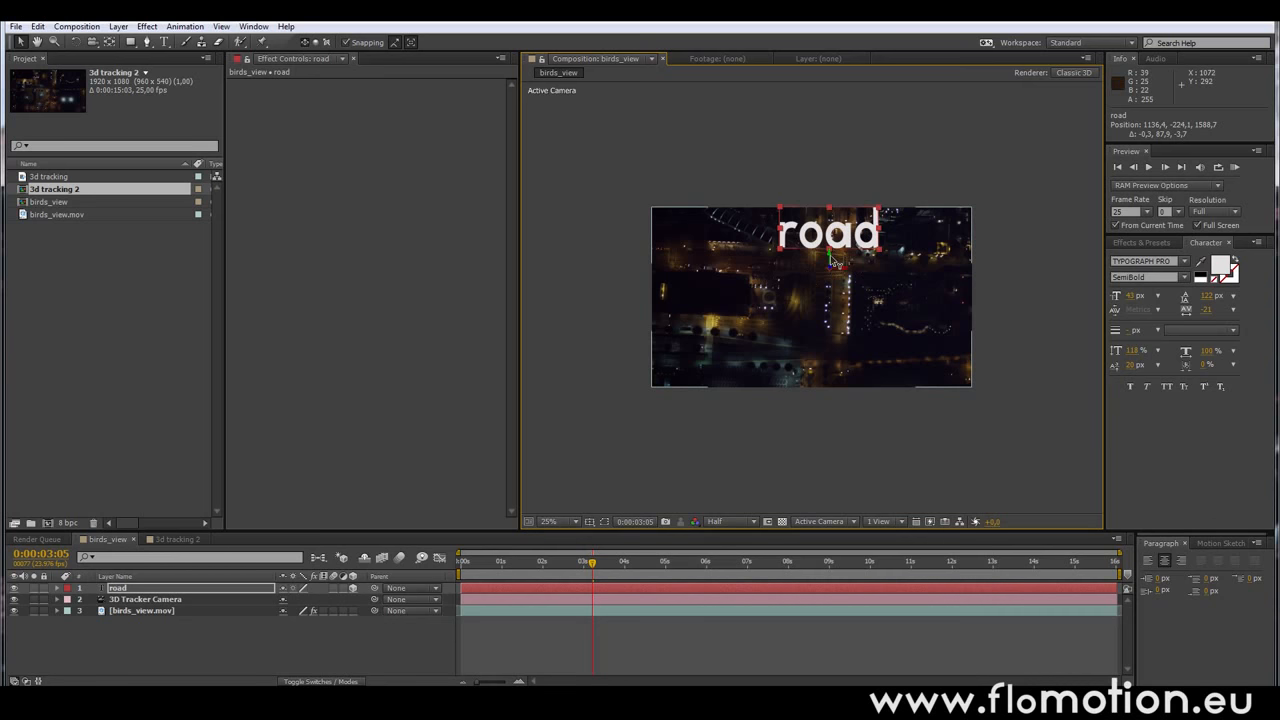
pyautogui.moveTo(832, 260); pyautogui.dragTo(825, 304)
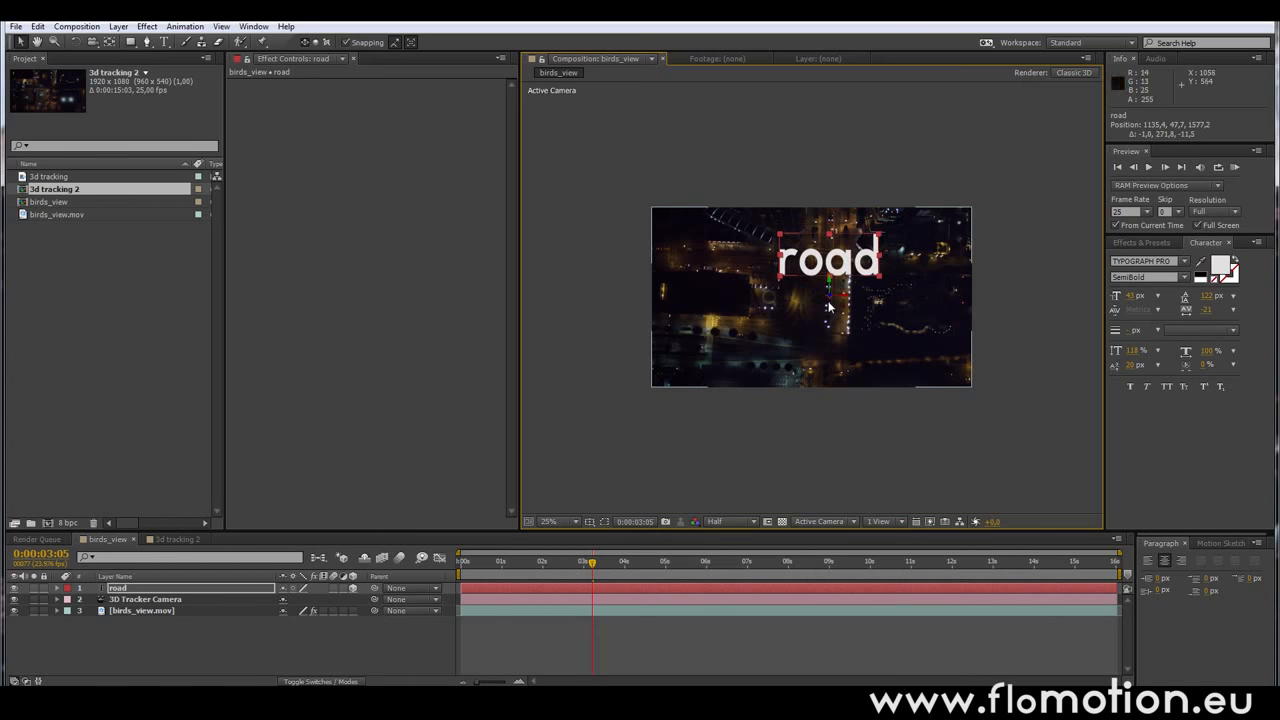
pyautogui.doubleClick(129, 589)
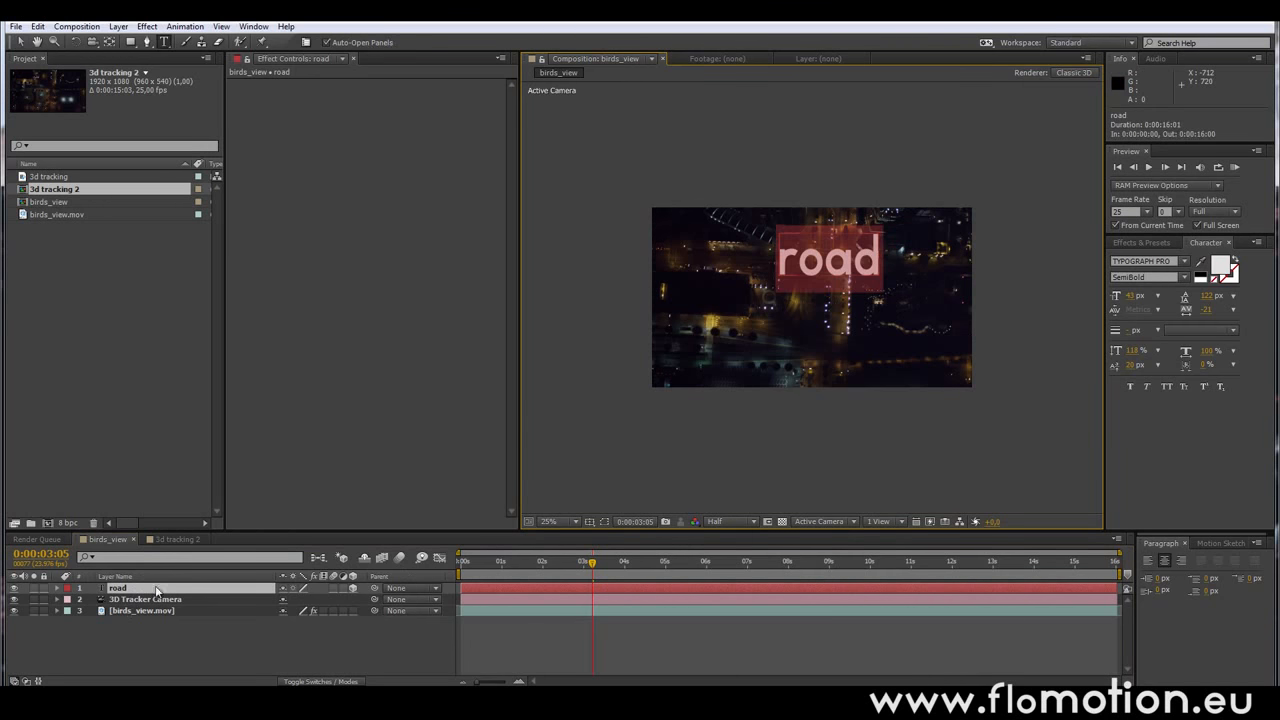
pyautogui.click(1132, 297)
pyautogui.moveTo(1134, 299); pyautogui.dragTo(1121, 297)
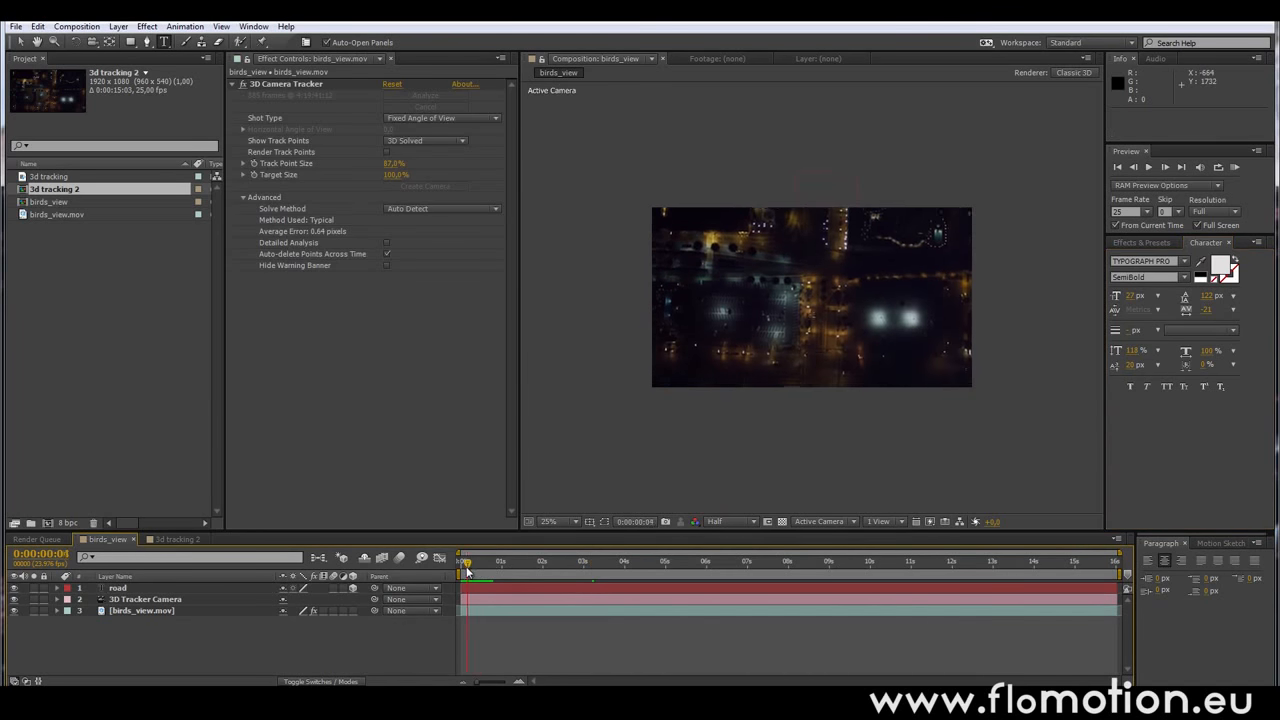
# Play the composition from the start to check the tracked road text, stopping at 0:00:07:18.
pyautogui.scroll(2, 632, 437)
pyautogui.press('space')
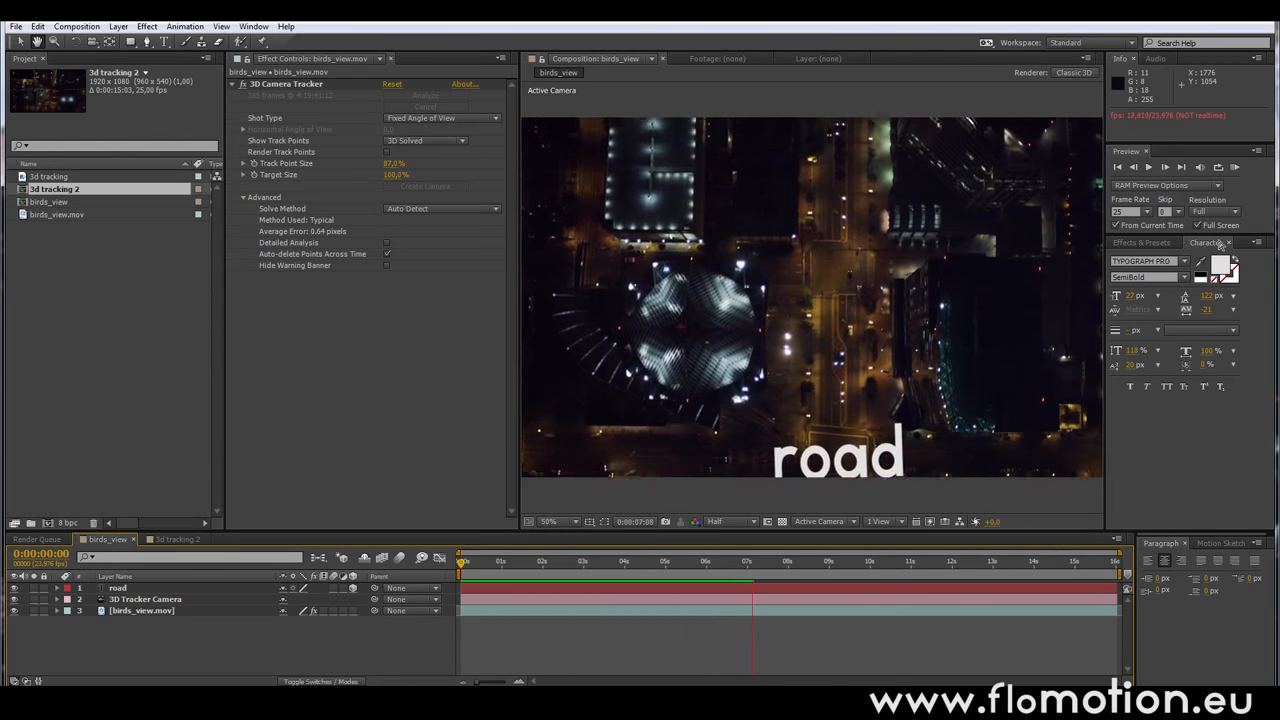
pyautogui.hotkey('ctrl', 't')
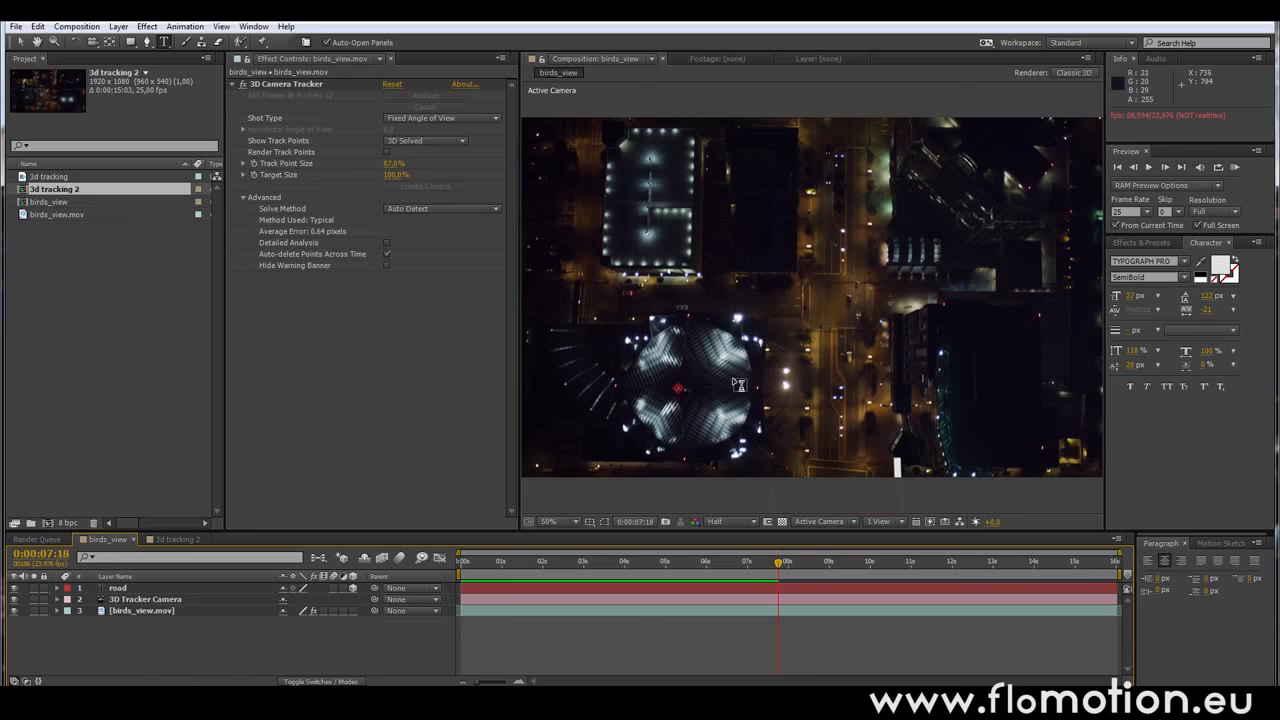
# Select four 3D Camera Tracker points on the building edges flanking the street and create a text layer on their plane.
pyautogui.click(148, 609)
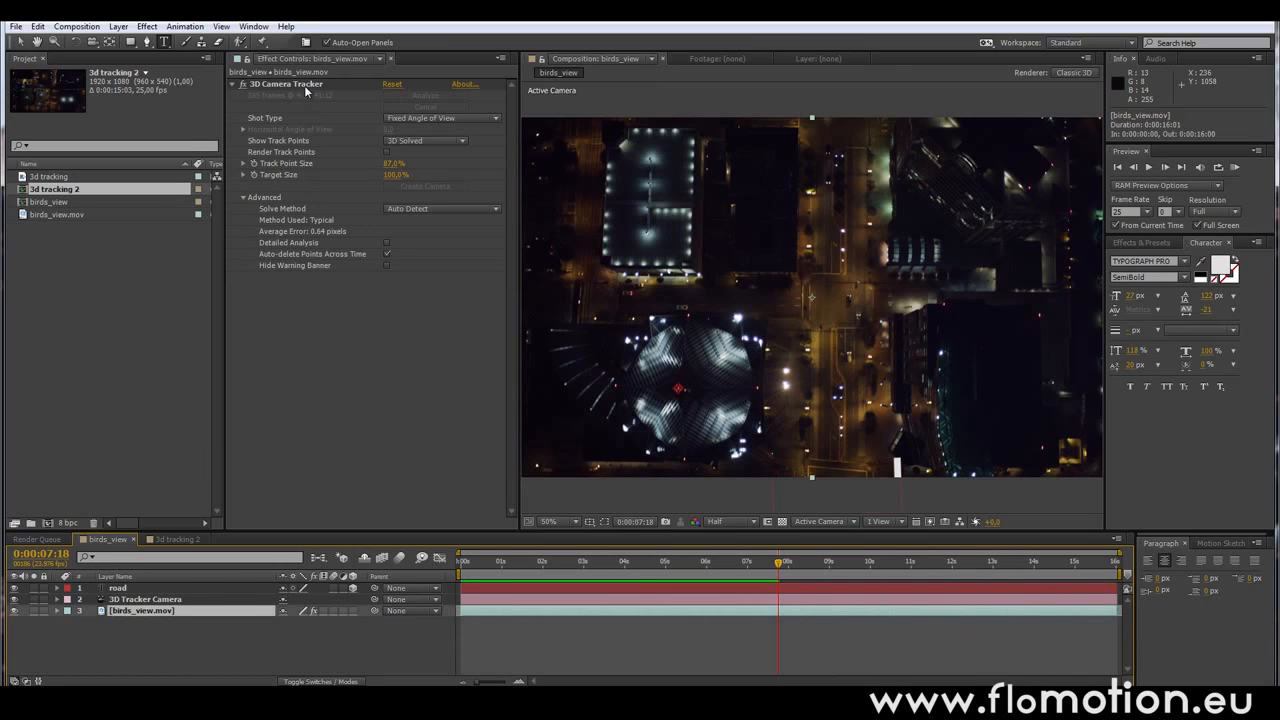
pyautogui.click(304, 85)
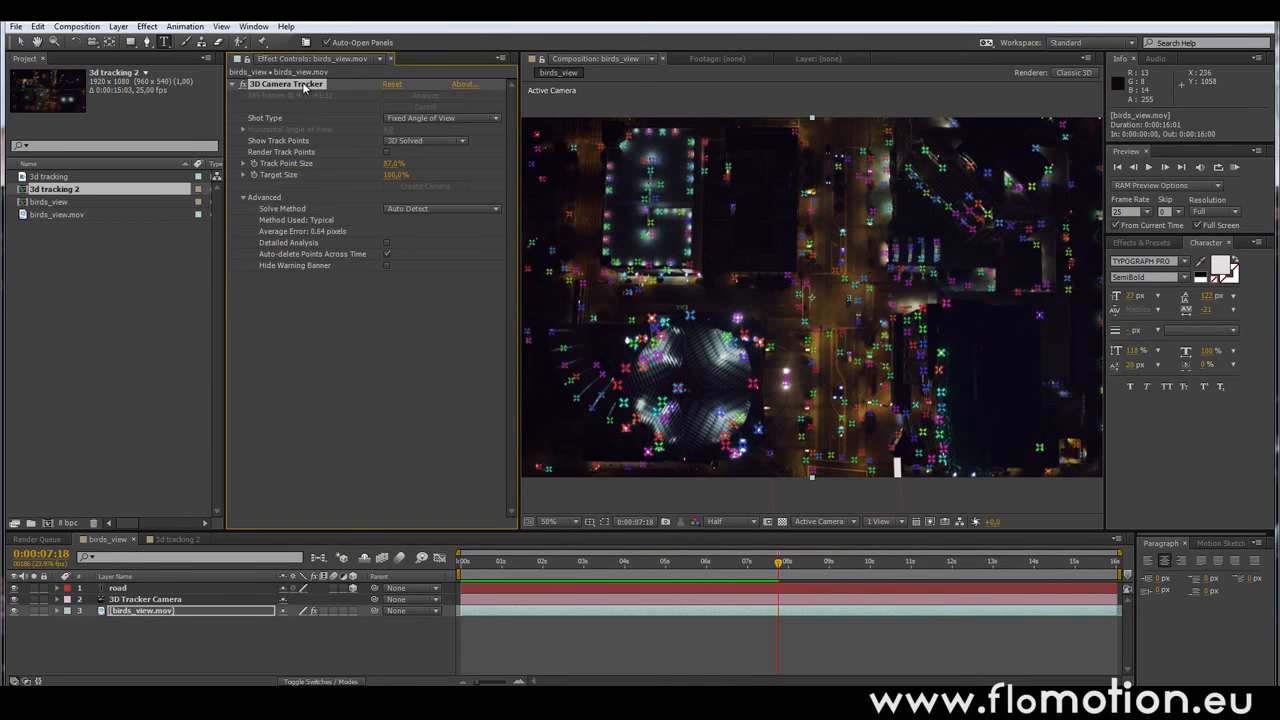
pyautogui.click(20, 41)
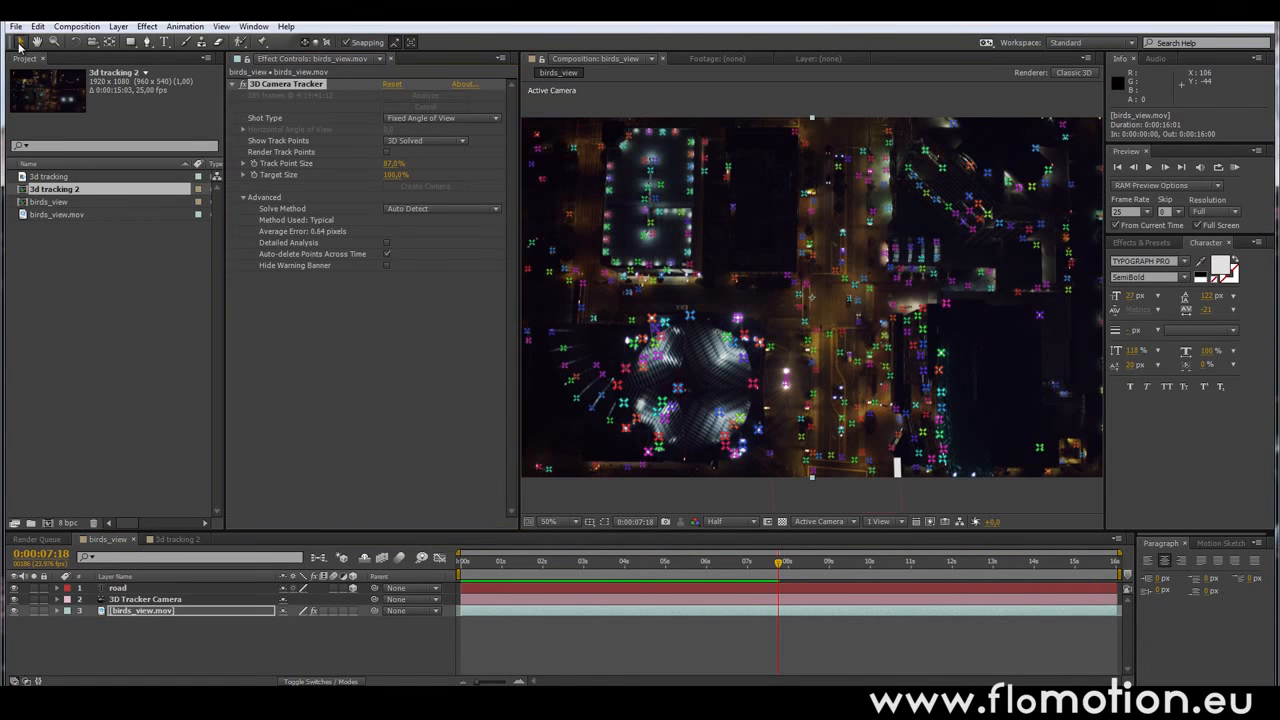
pyautogui.click(760, 344)
pyautogui.keyDown('shift'); pyautogui.click(758, 429); pyautogui.keyUp('shift')
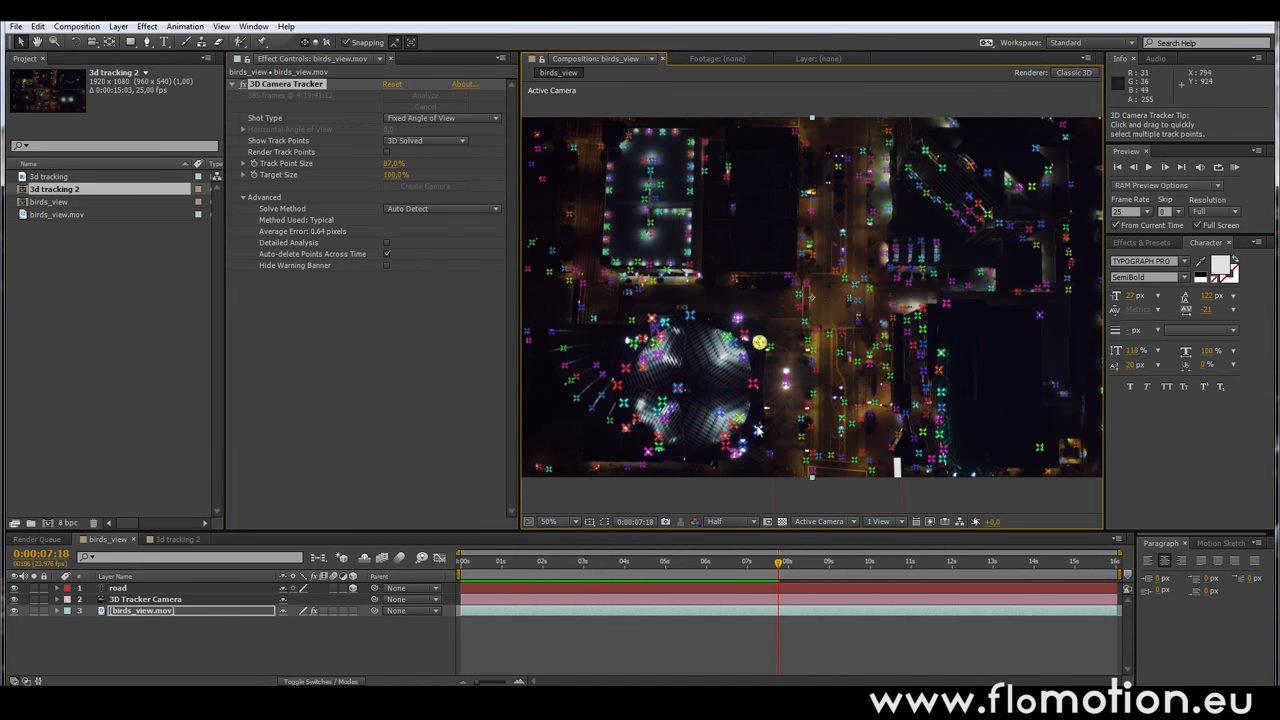
pyautogui.keyDown('shift'); pyautogui.click(943, 460); pyautogui.keyUp('shift')
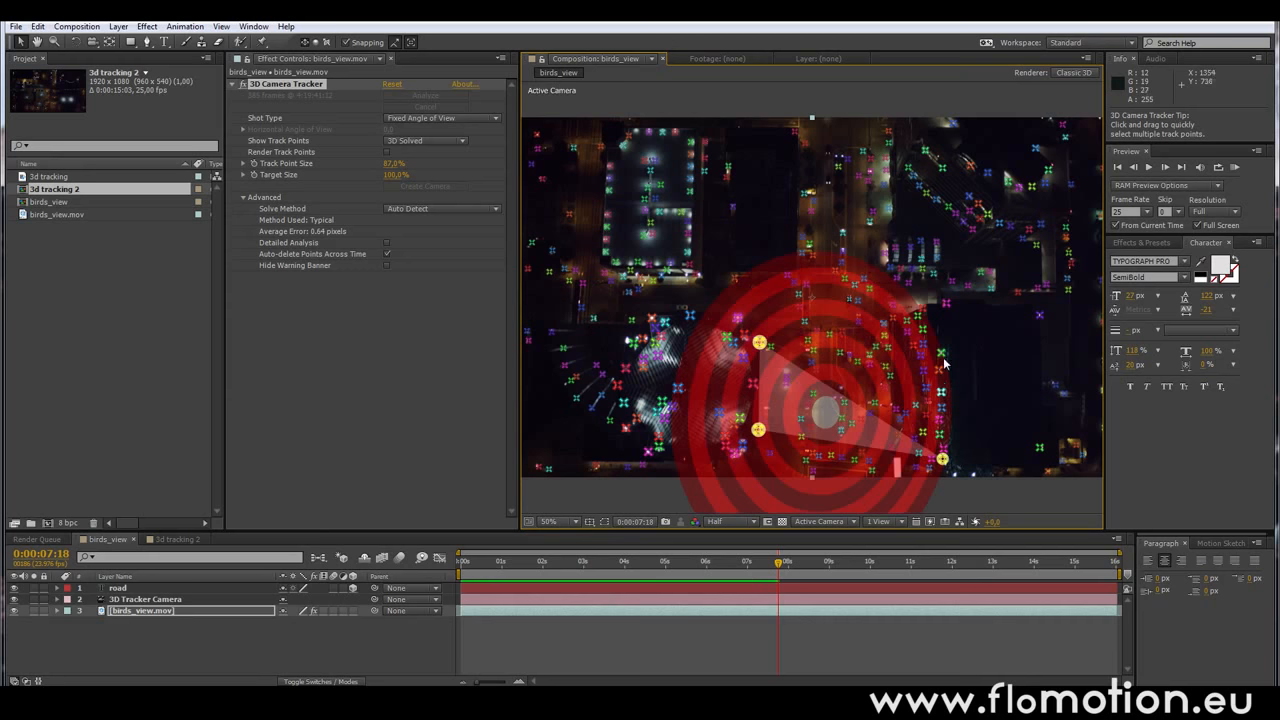
pyautogui.keyDown('shift'); pyautogui.click(941, 354); pyautogui.keyUp('shift')
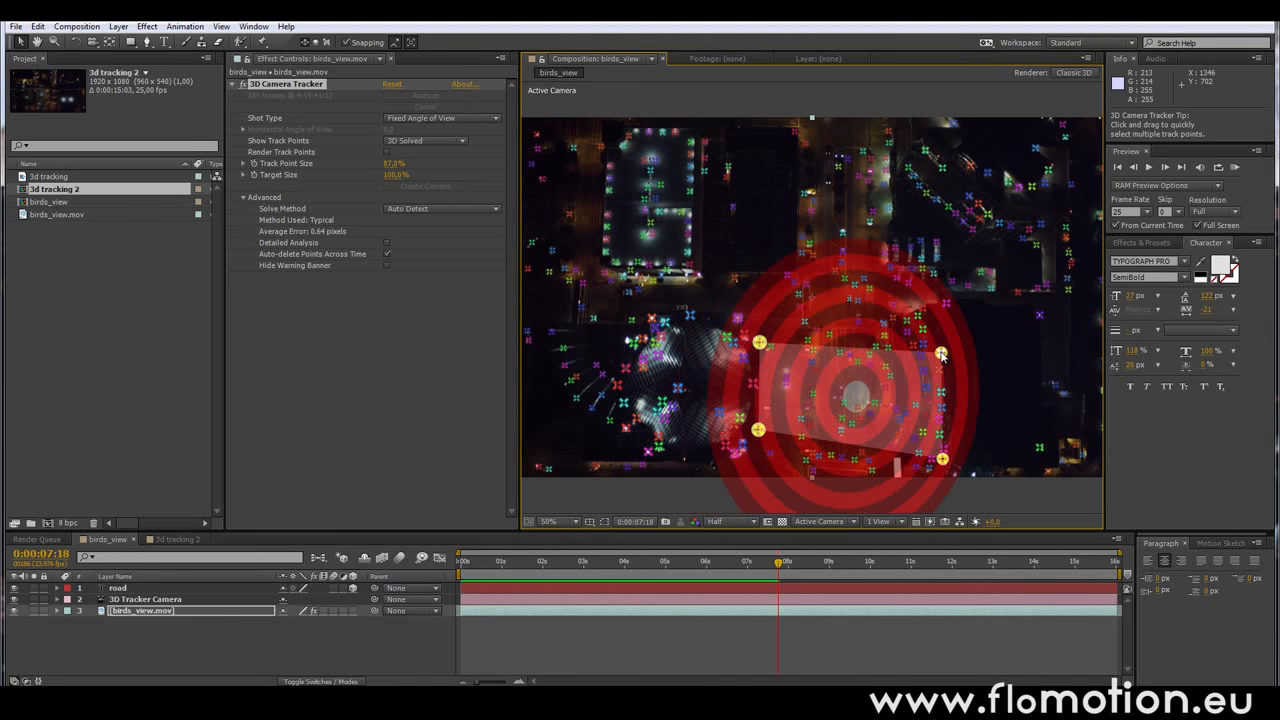
pyautogui.rightClick(941, 354)
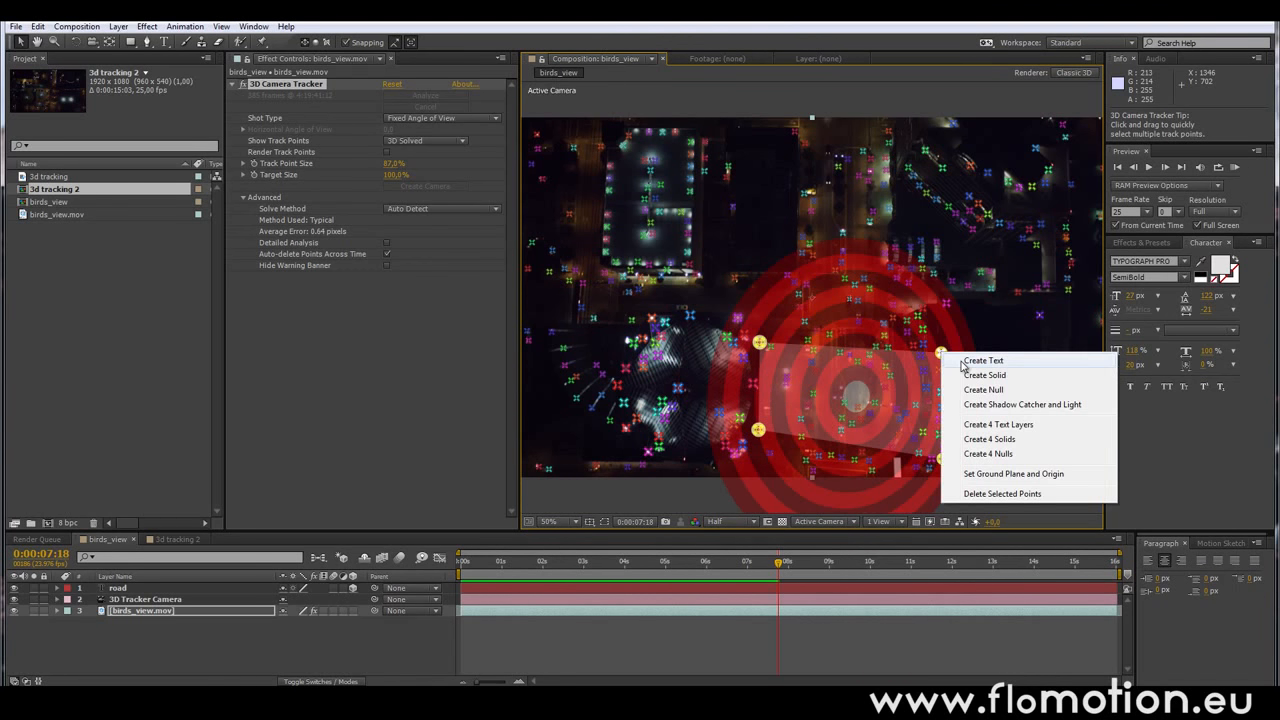
pyautogui.click(963, 362)
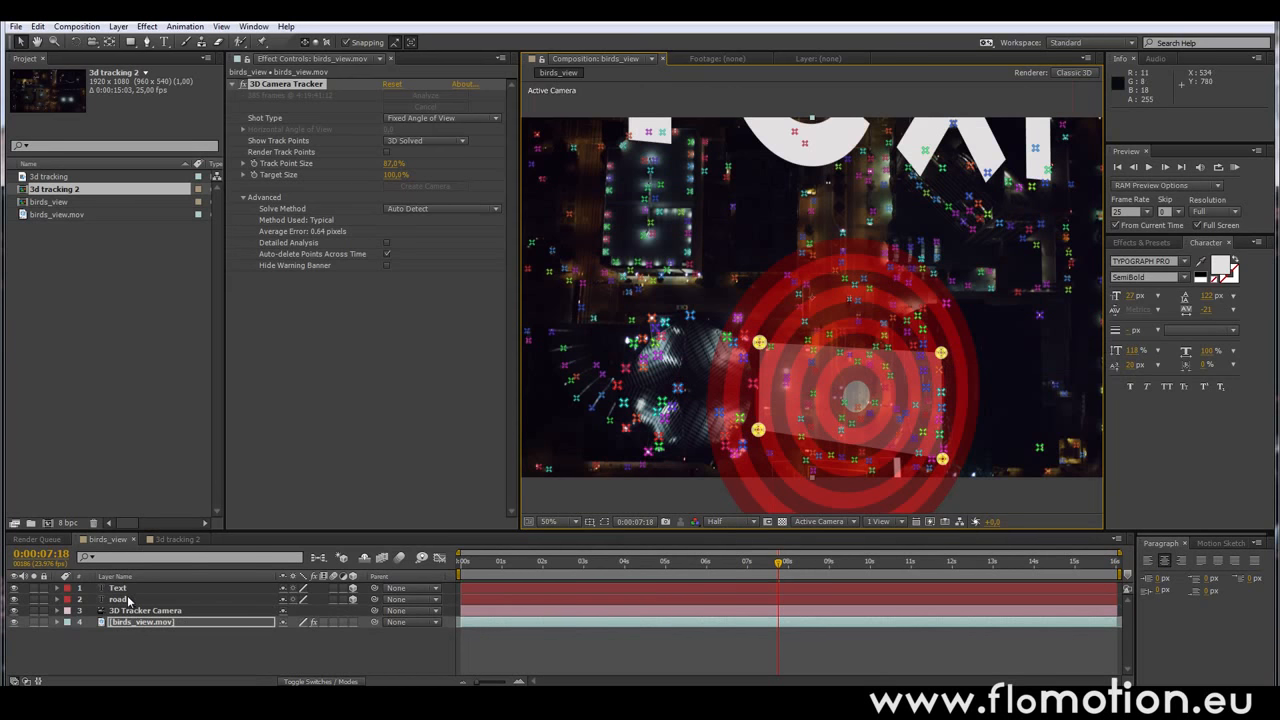
# Change the new text layer's wording to "sky" and set its font size to 11 px.
pyautogui.click(128, 591)
pyautogui.write('s')
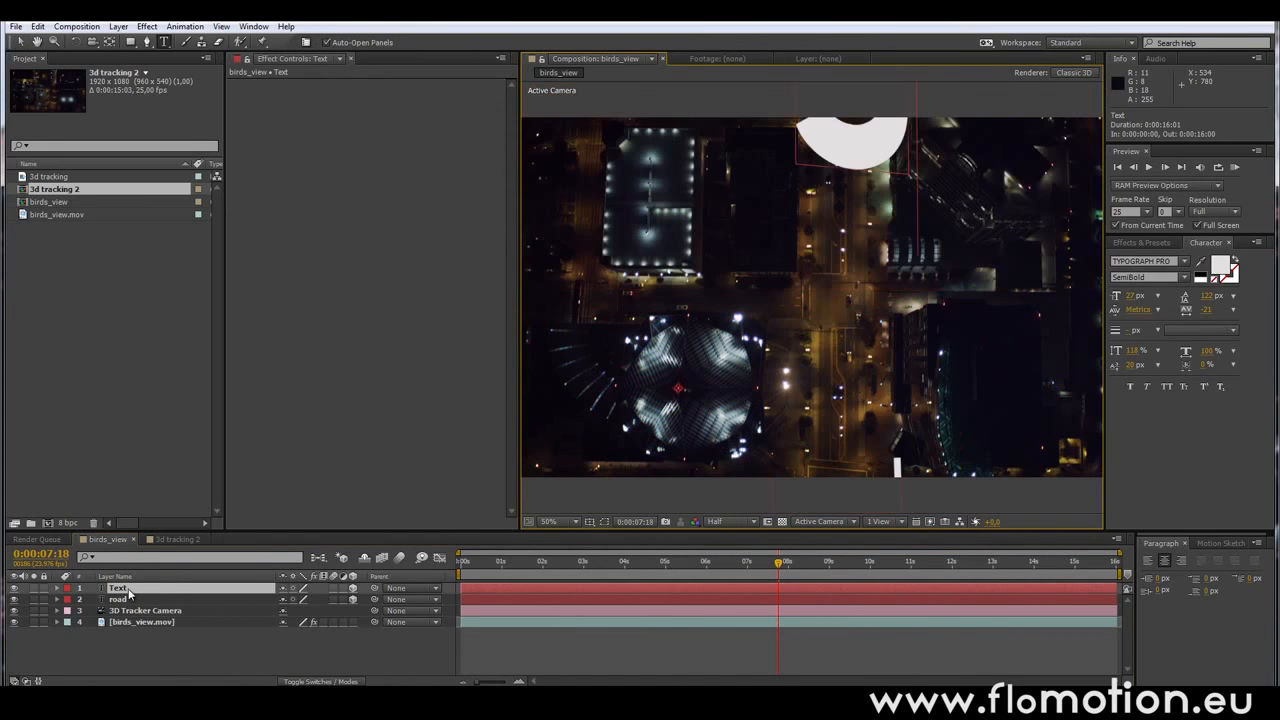
pyautogui.write('ky')
pyautogui.press('KP_Enter')
pyautogui.doubleClick(127, 591)
pyautogui.moveTo(1132, 296); pyautogui.dragTo(1120, 296)
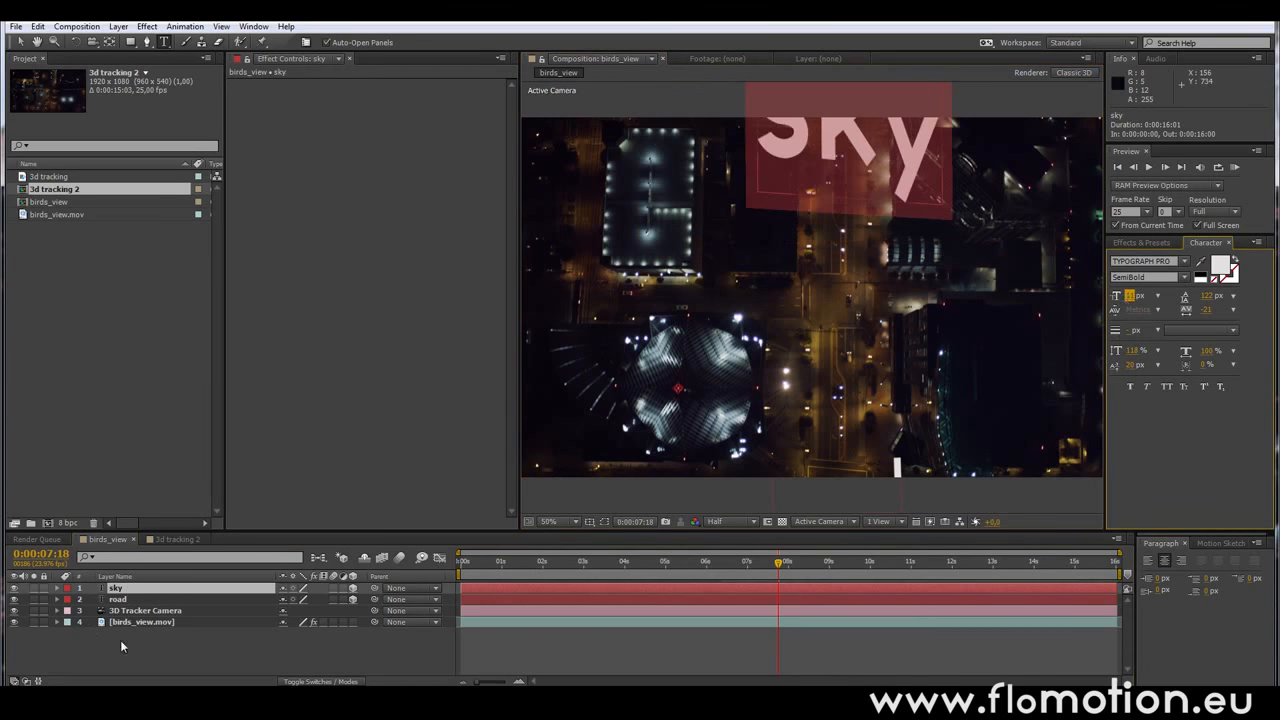
# Move the sky text down between the buildings to about position 1164, 7, 455.
pyautogui.click(123, 646)
pyautogui.click(134, 591)
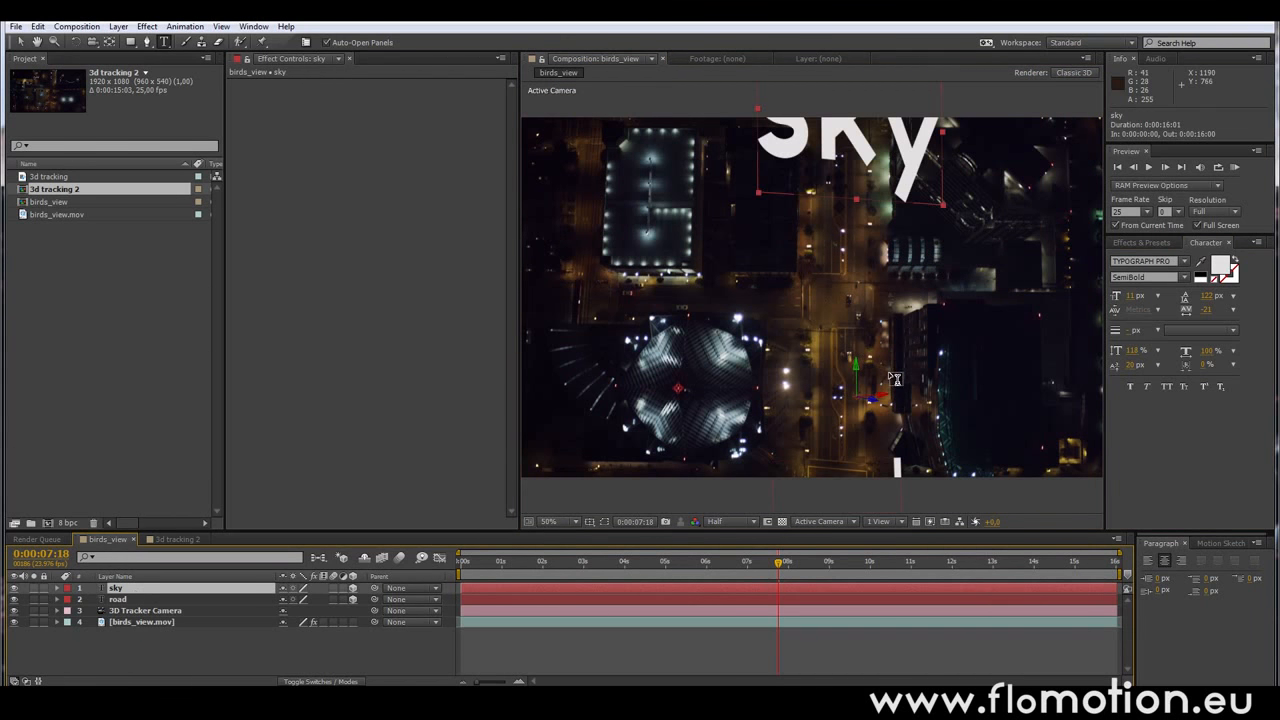
pyautogui.press('v')
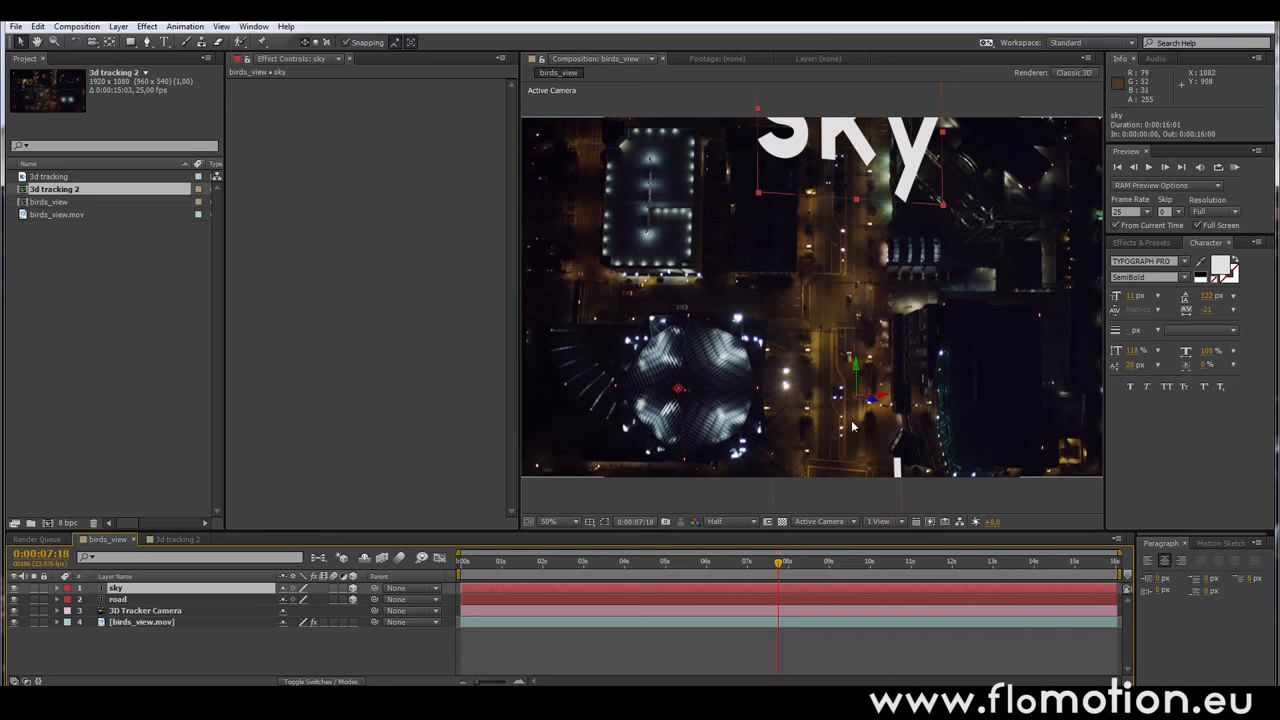
pyautogui.moveTo(861, 372); pyautogui.dragTo(867, 492)
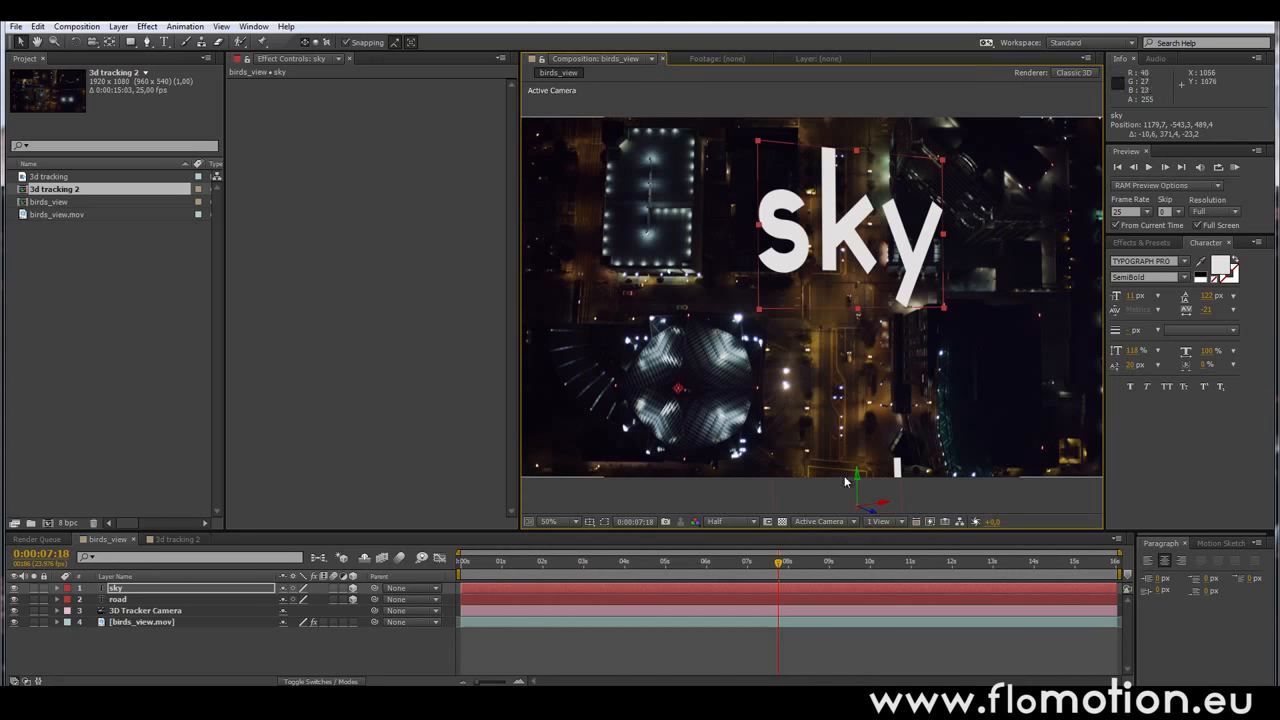
pyautogui.moveTo(868, 478); pyautogui.dragTo(858, 663)
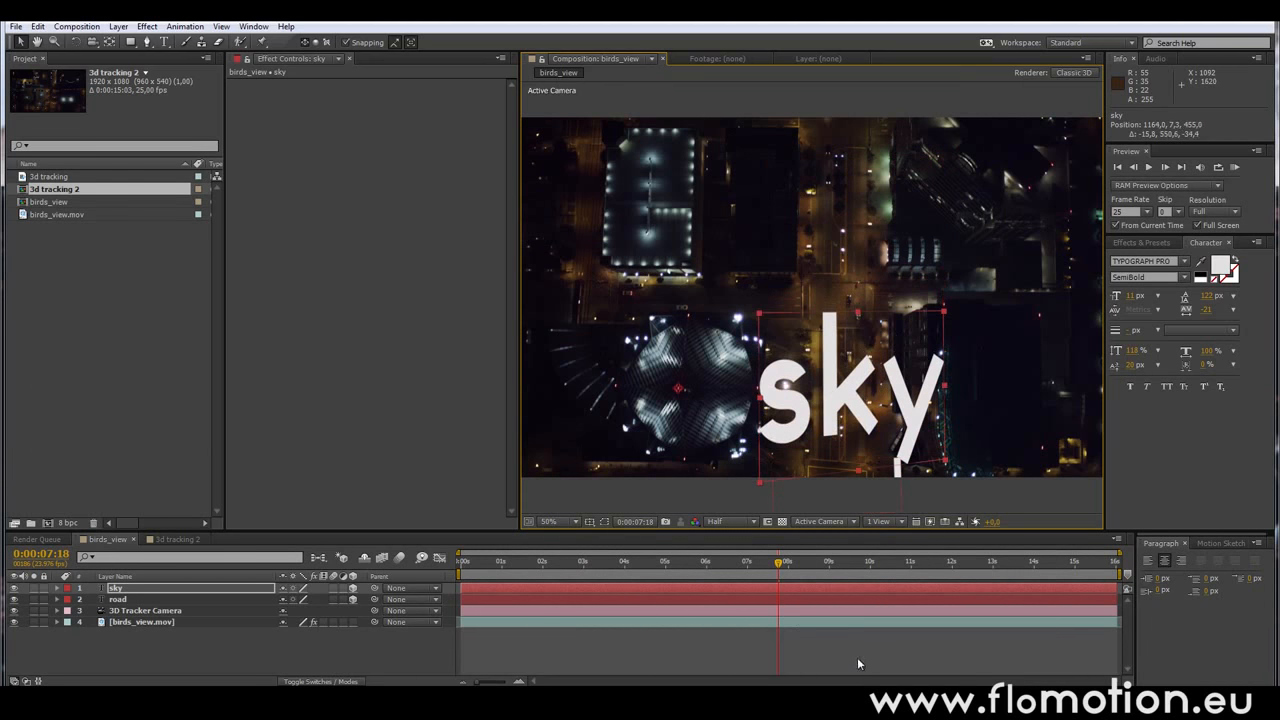
# Play the composition from the start and scrub through it to compare how the sky and road texts follow the footage.
pyautogui.click(463, 568)
pyautogui.press('space')
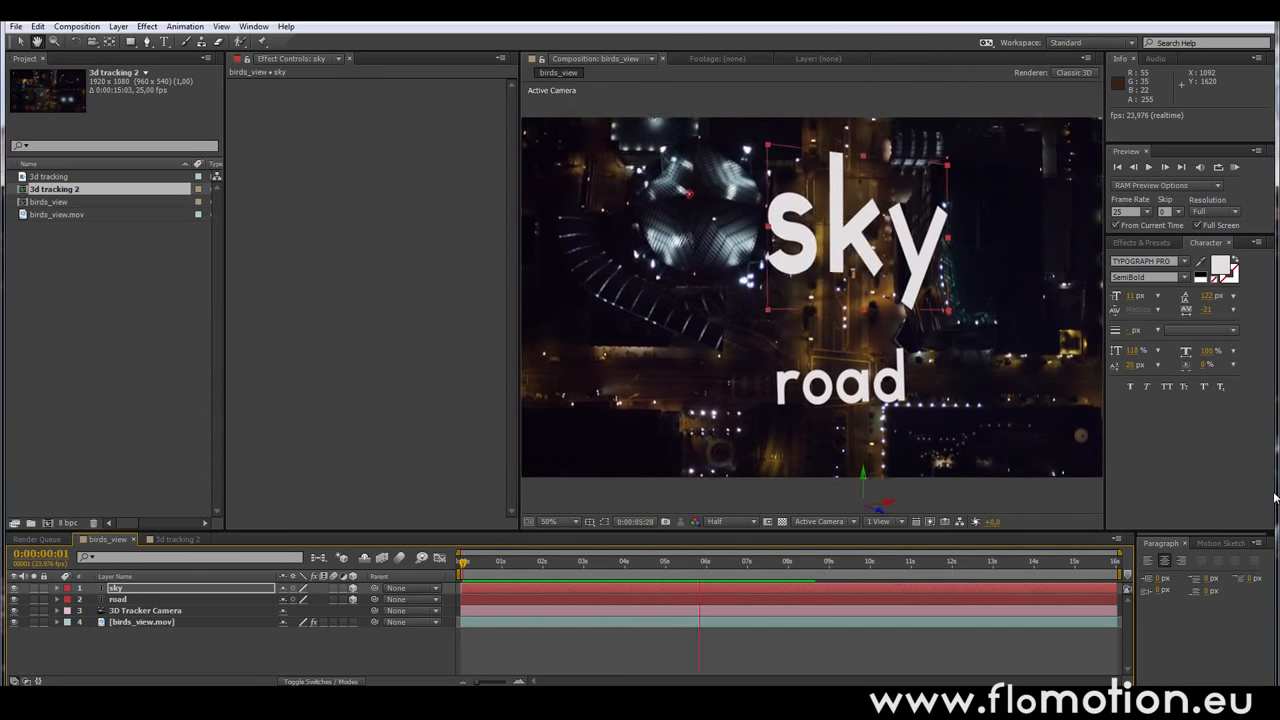
pyautogui.moveTo(590, 562); pyautogui.dragTo(544, 567)
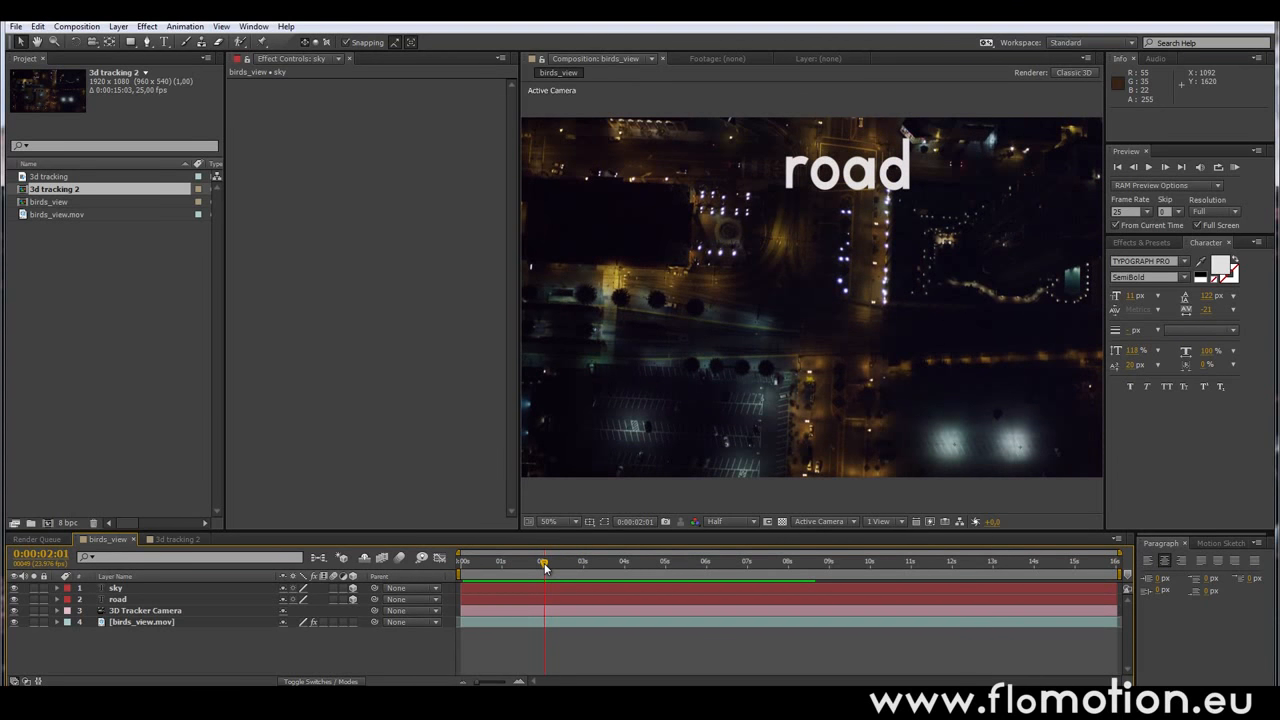
pyautogui.moveTo(544, 567); pyautogui.dragTo(695, 572)
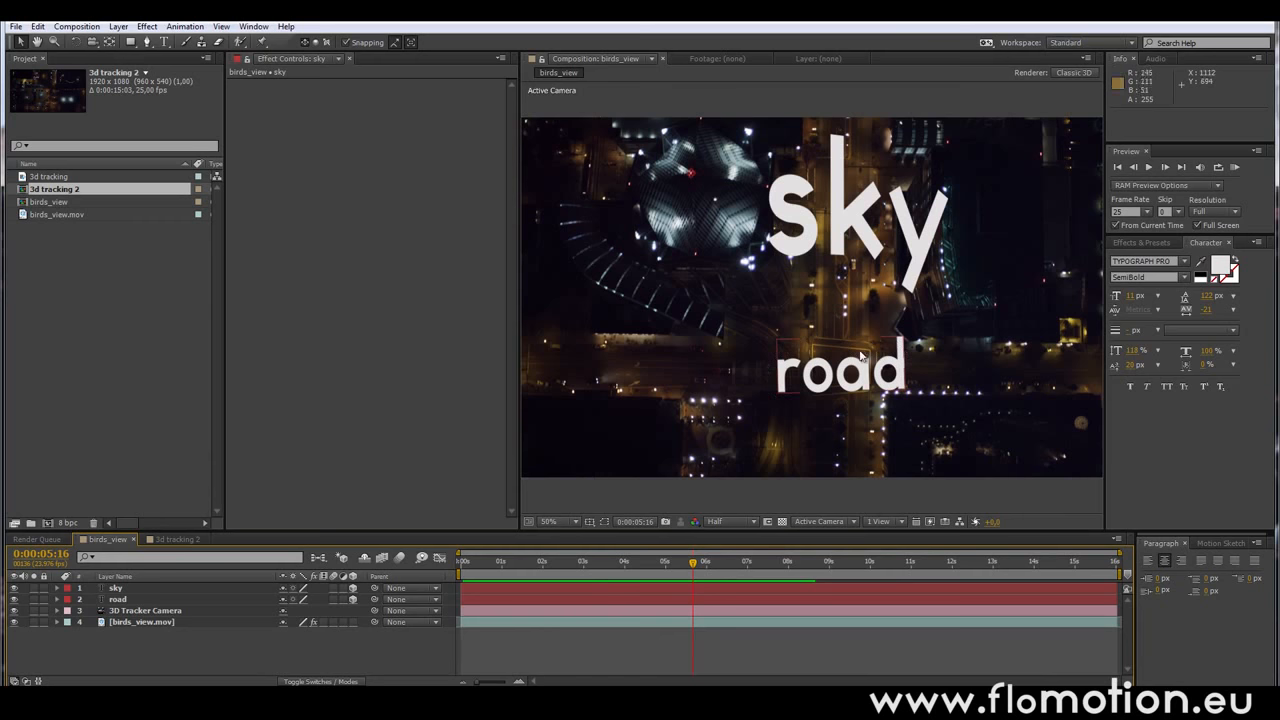
pyautogui.press('space')
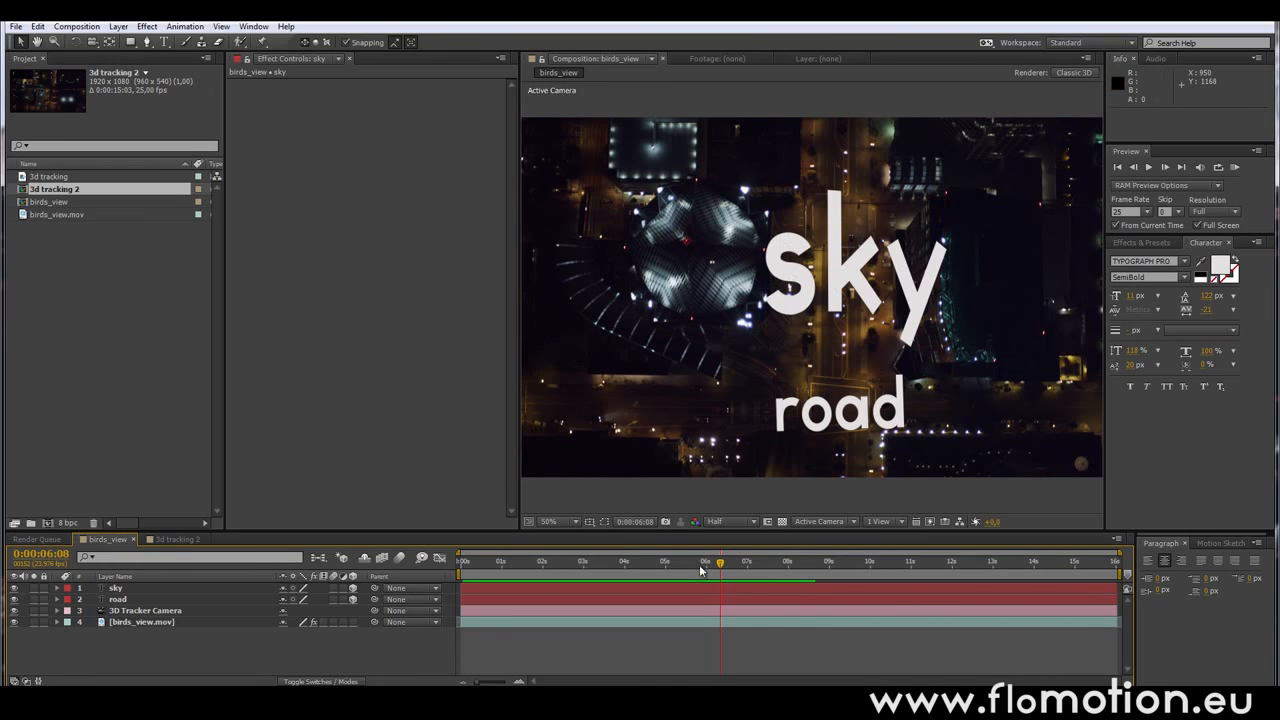
# Set the current time to 0:00:06:13 and undo the last object move.
pyautogui.moveTo(720, 570)
pyautogui.mouseDown()
pyautogui.moveTo(586, 590)
pyautogui.moveTo(689, 597)
pyautogui.moveTo(643, 603)
pyautogui.moveTo(663, 583)
pyautogui.moveTo(731, 588)
pyautogui.mouseUp()
pyautogui.hotkey('ctrl', 'z')
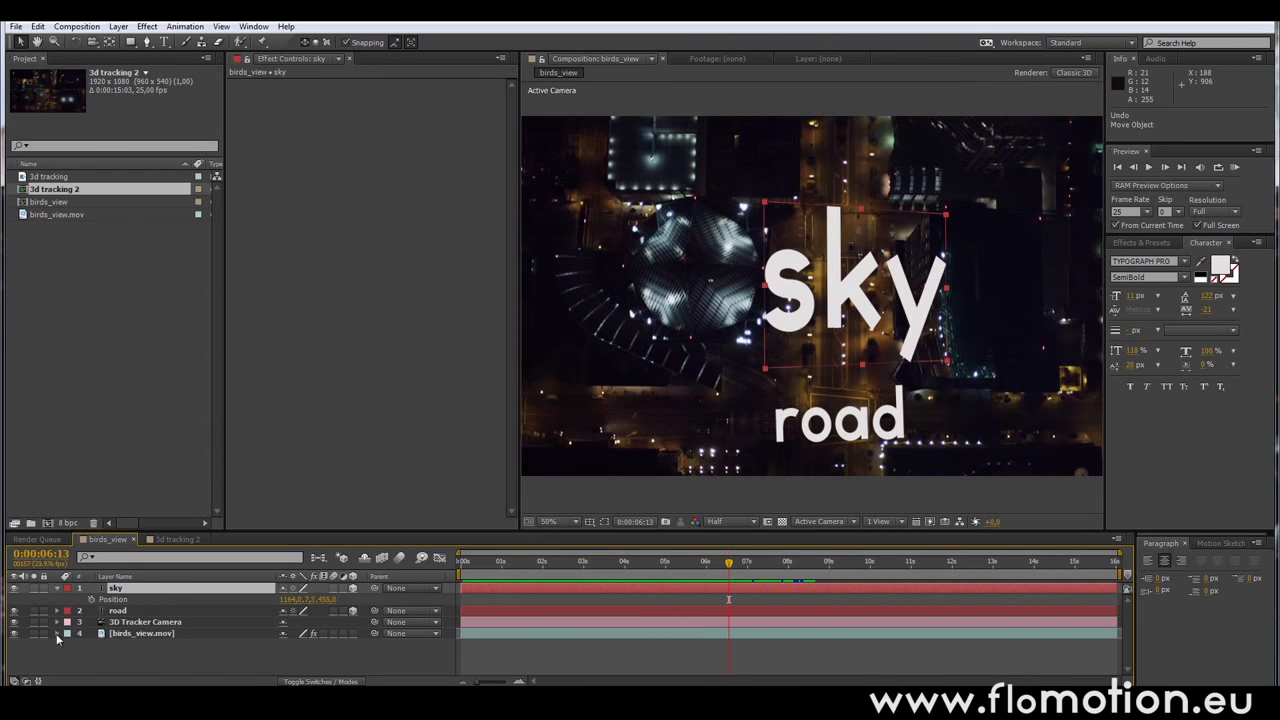
pyautogui.click(154, 622)
pyautogui.click(167, 660)
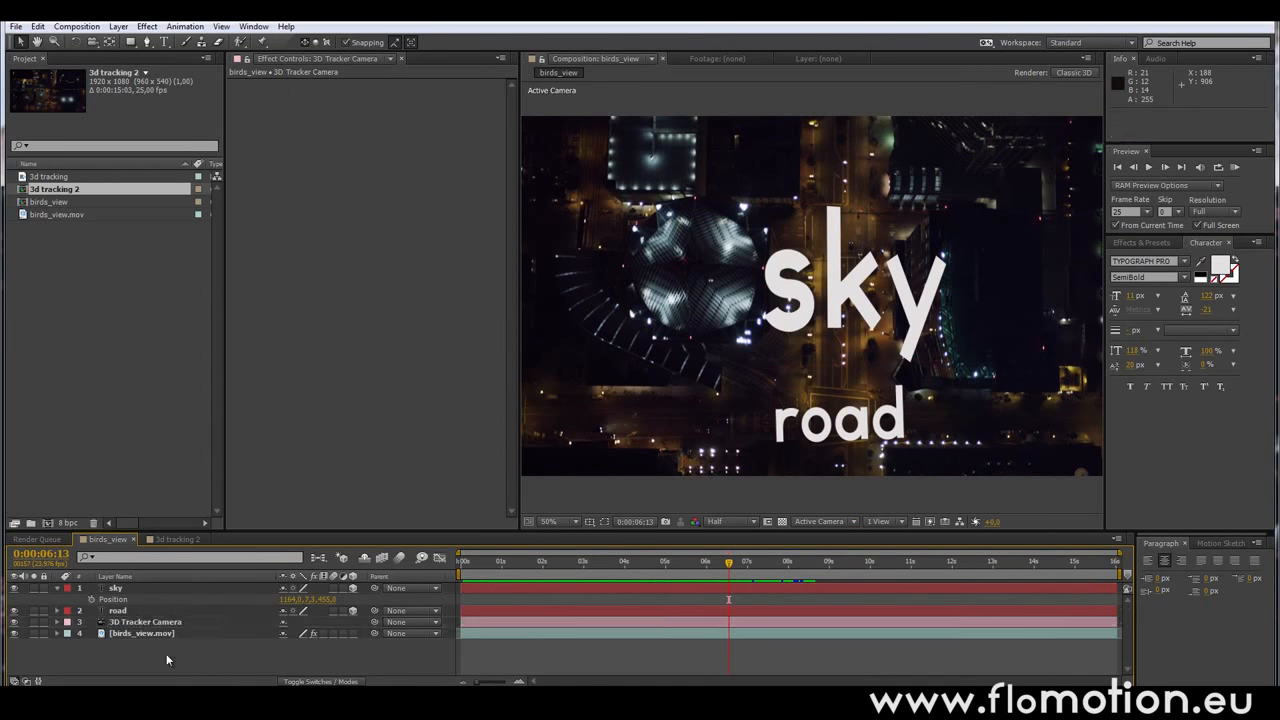
pyautogui.click(135, 622)
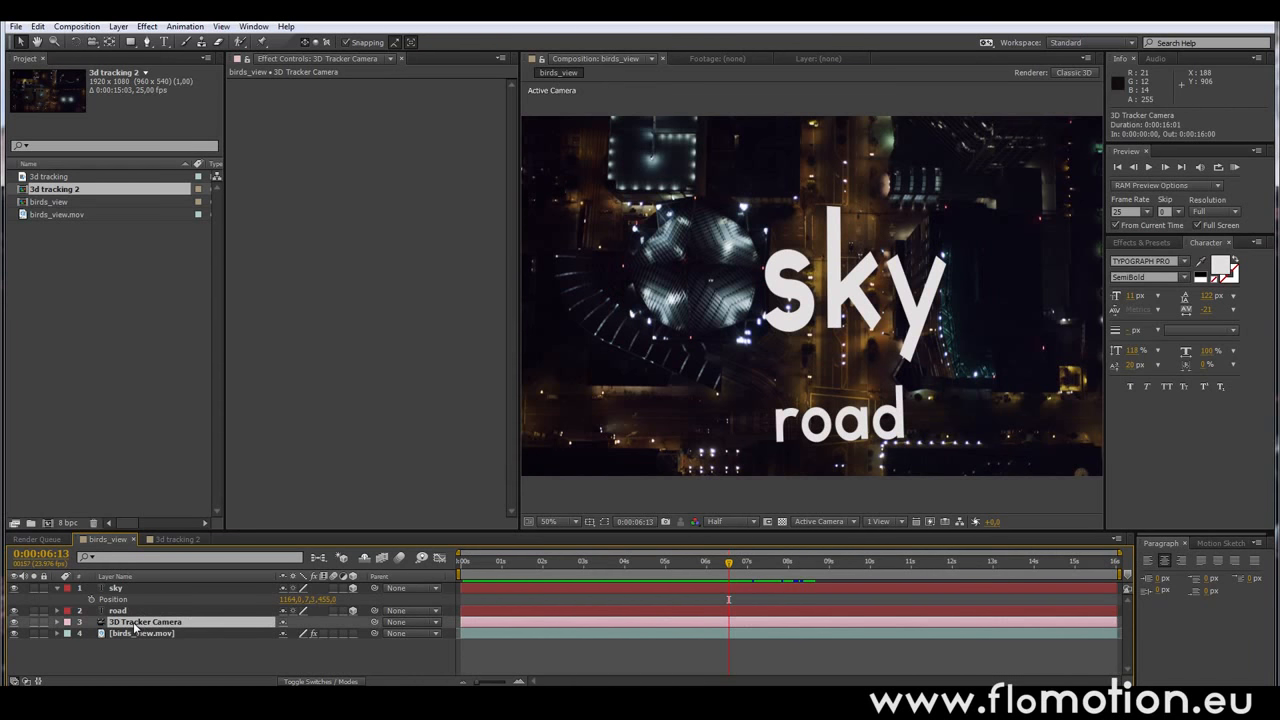
# Select the four 3D Camera Tracker points around the sky text on the building edges and create a solid on their plane.
pyautogui.click(140, 633)
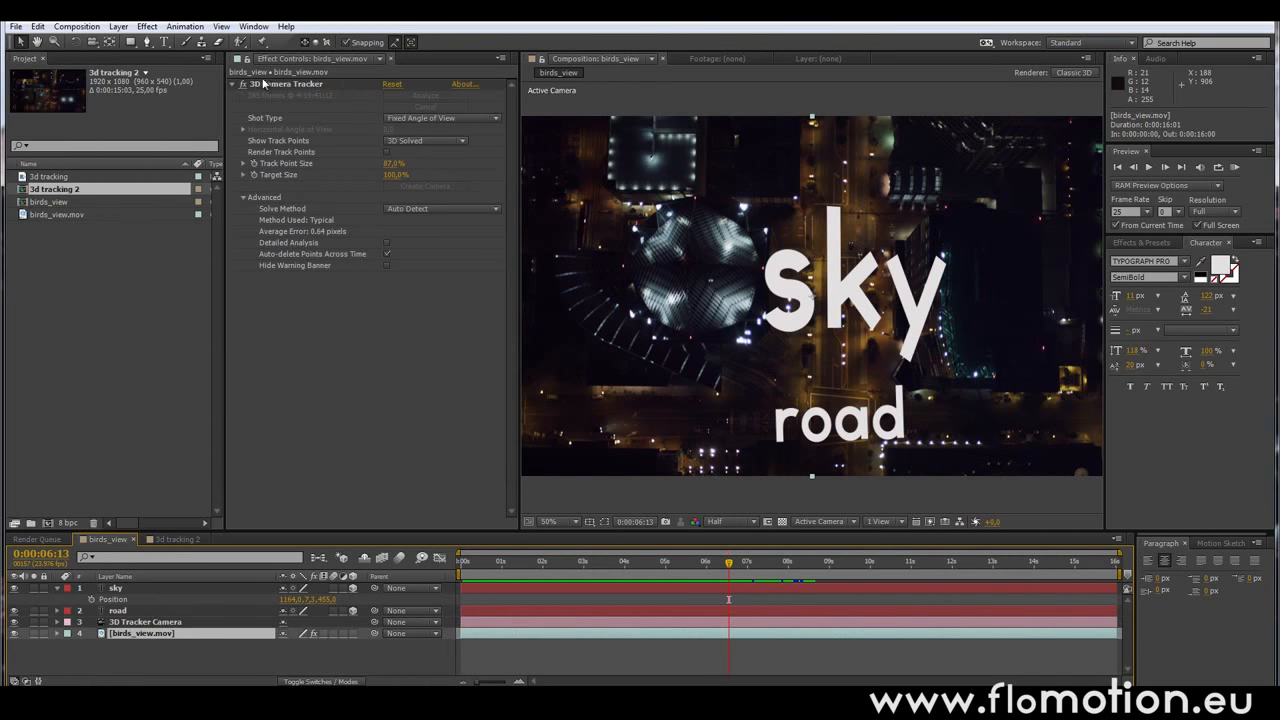
pyautogui.click(263, 84)
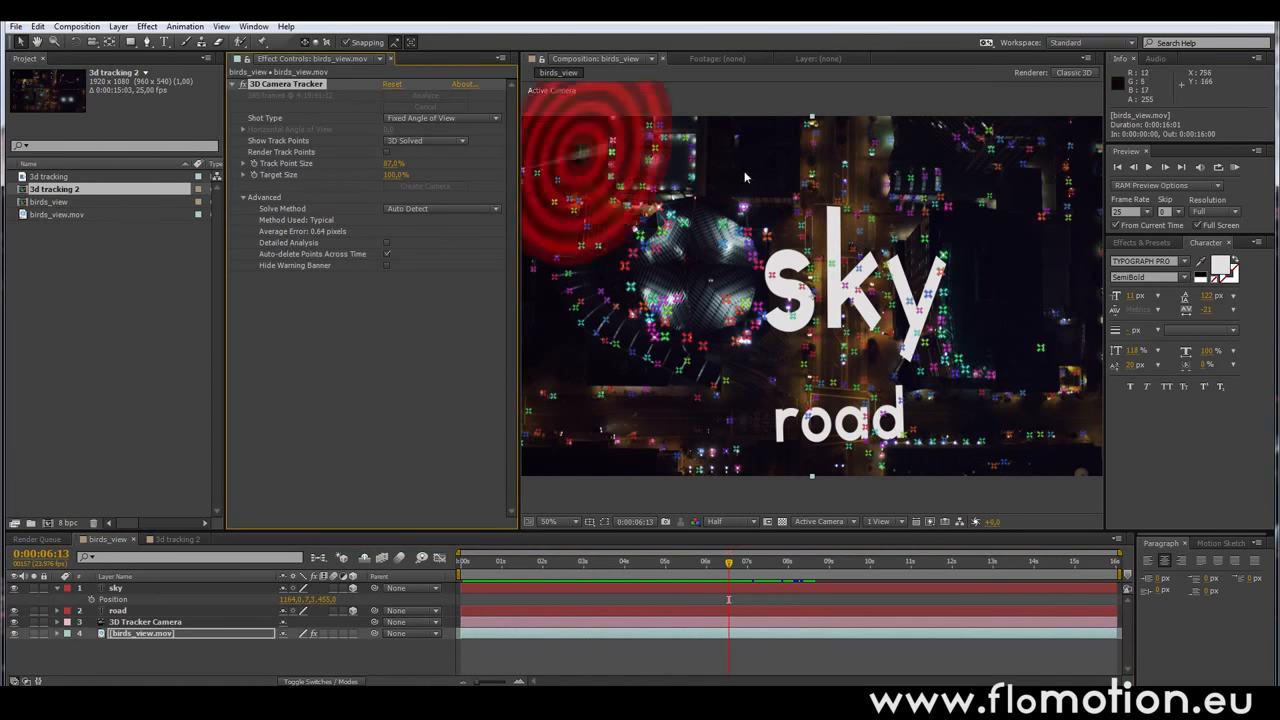
pyautogui.click(773, 240)
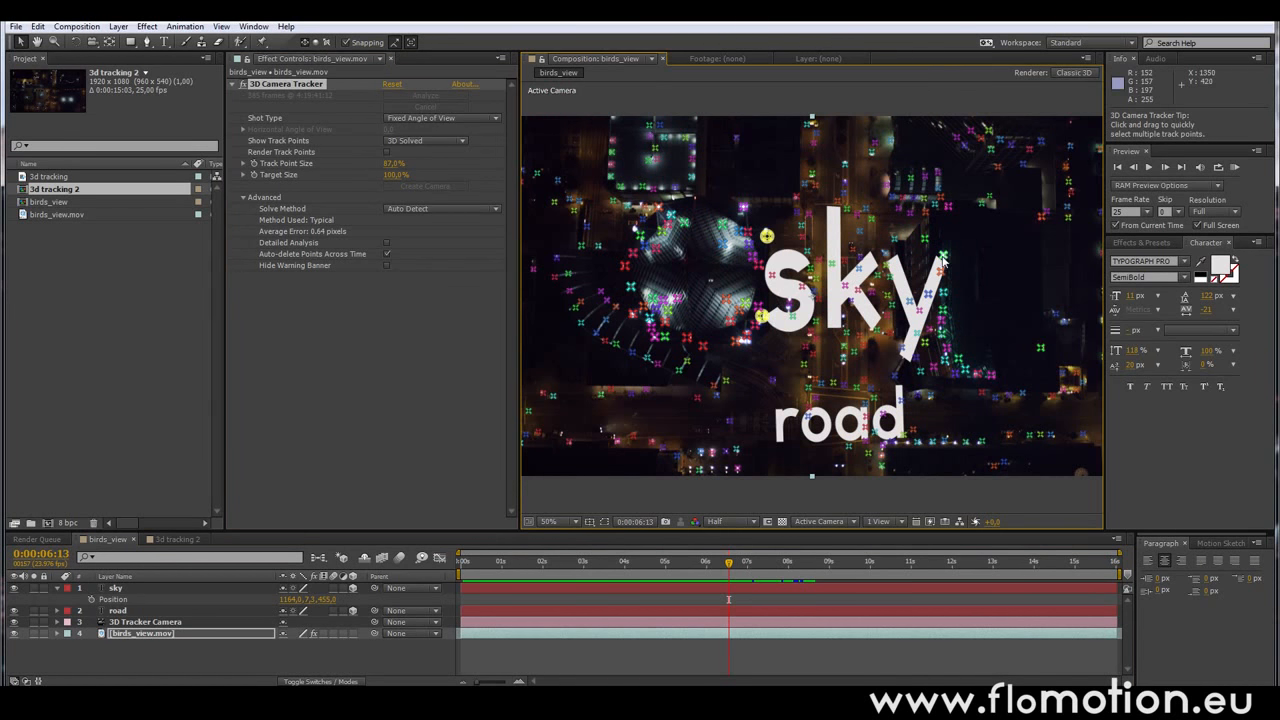
pyautogui.keyDown('shift'); pyautogui.click(942, 256); pyautogui.keyUp('shift')
pyautogui.keyDown('shift'); pyautogui.click(946, 349); pyautogui.keyUp('shift')
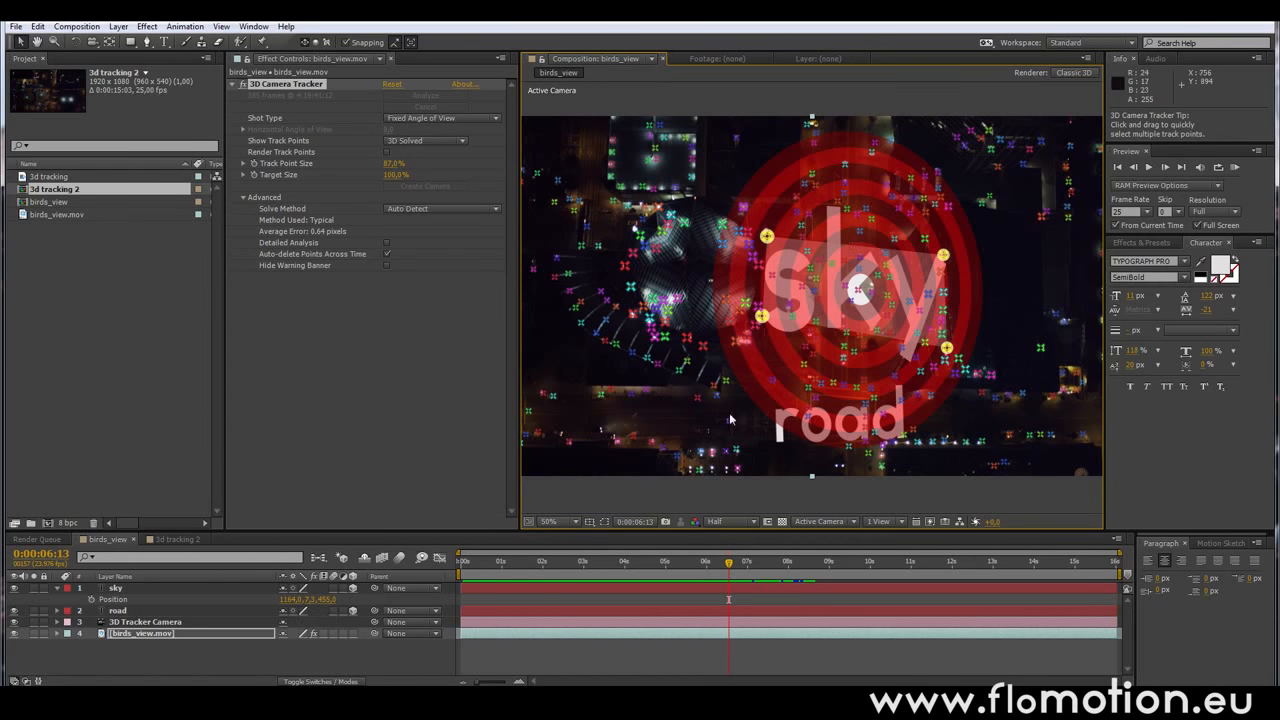
pyautogui.rightClick(766, 318)
pyautogui.click(784, 342)
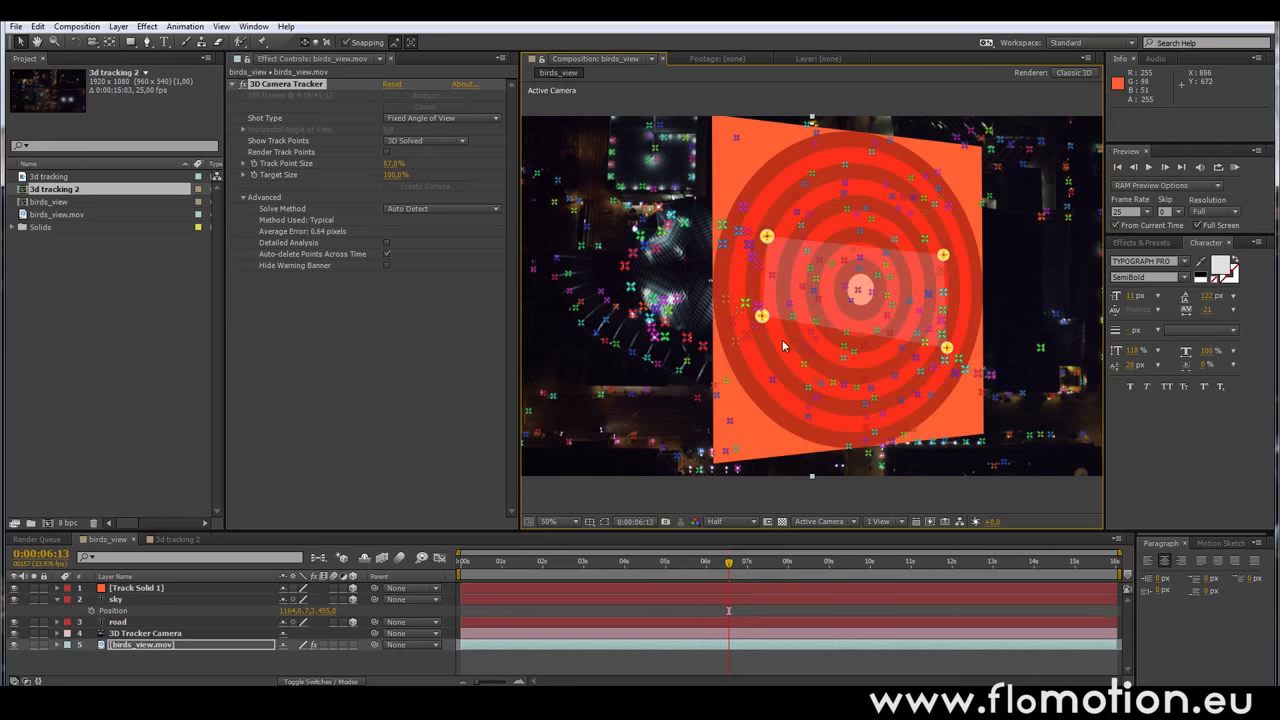
# Draw a closed, cloud-shaped mask with 15 vertices on the track solid using the Pen tool.
pyautogui.click(700, 667)
pyautogui.press('g')
pyautogui.click(155, 588)
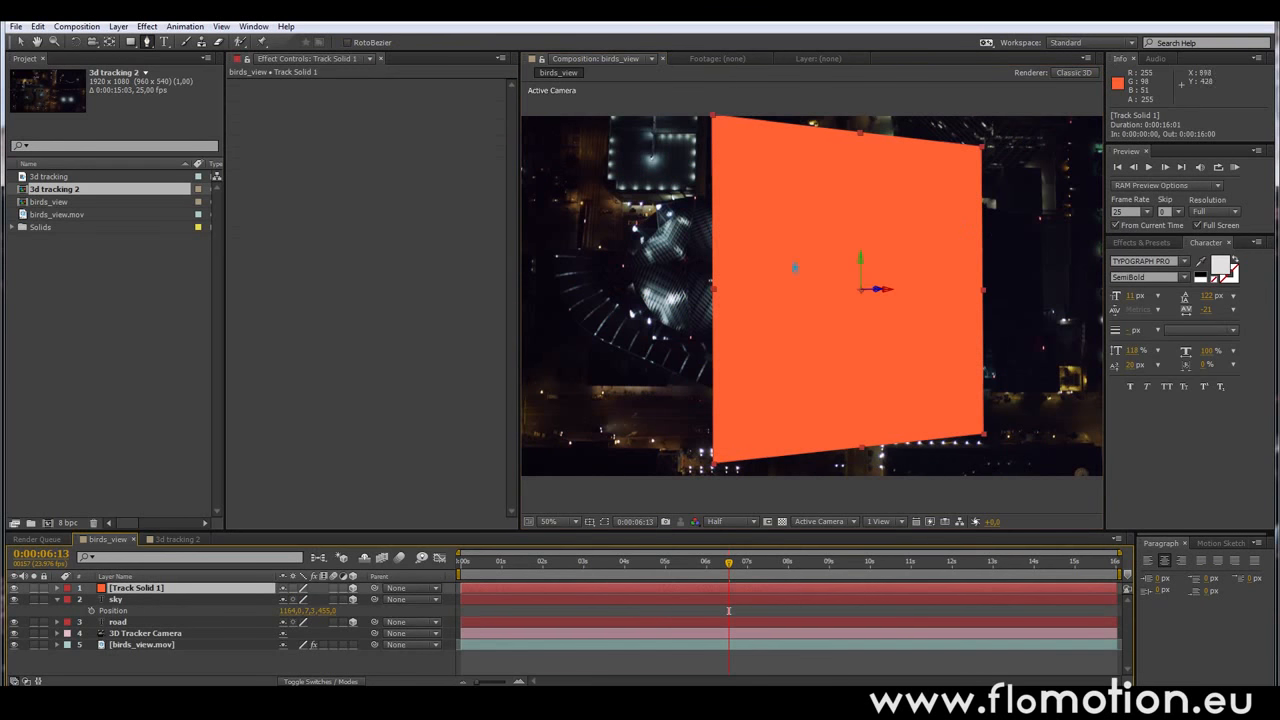
pyautogui.click(798, 266)
pyautogui.click(828, 218)
pyautogui.moveTo(786, 221); pyautogui.dragTo(745, 254)
pyautogui.click(786, 238)
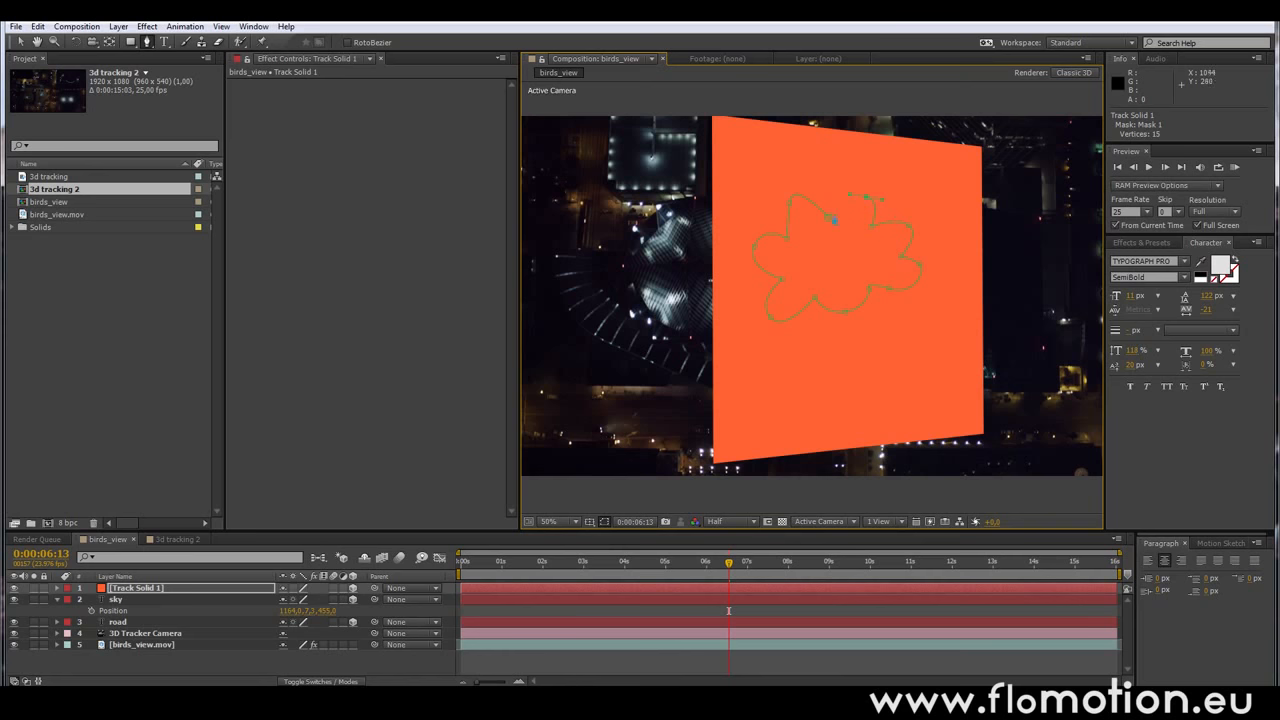
pyautogui.click(830, 208)
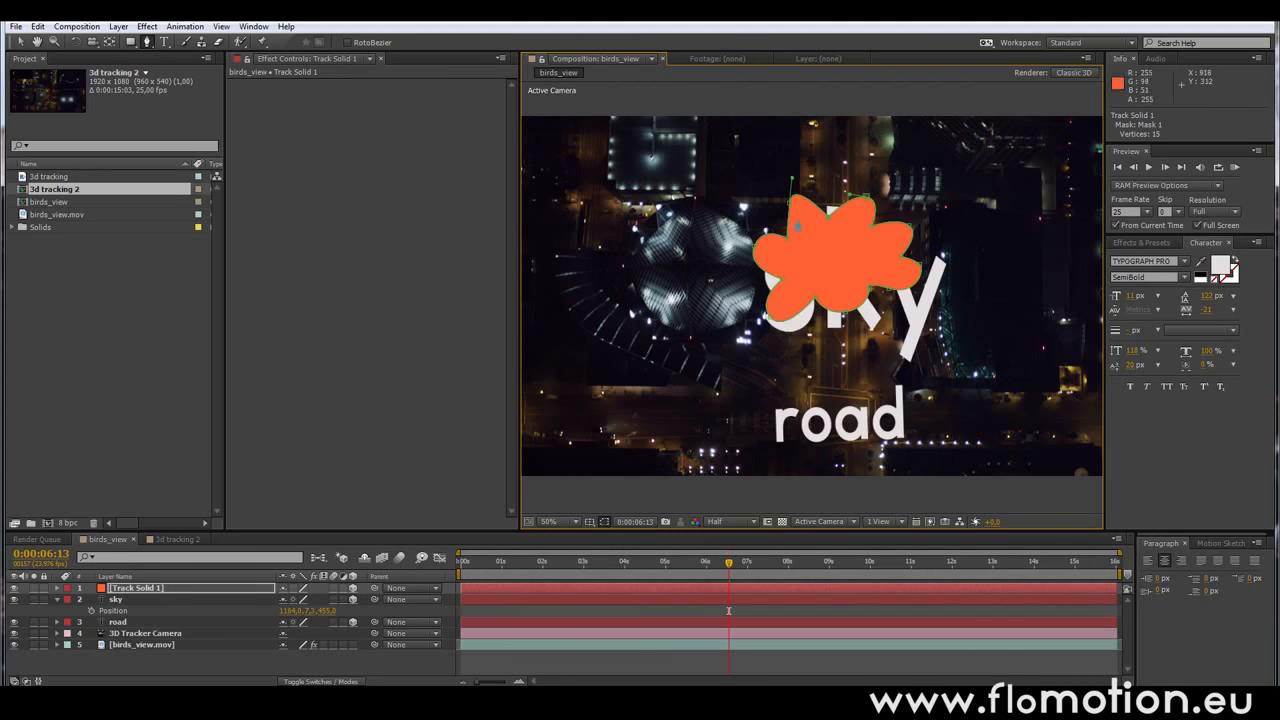
# Move the cloud-shaped track solid along its depth axis toward the camera until it spreads over the sky text and much of the frame.
pyautogui.click(126, 590)
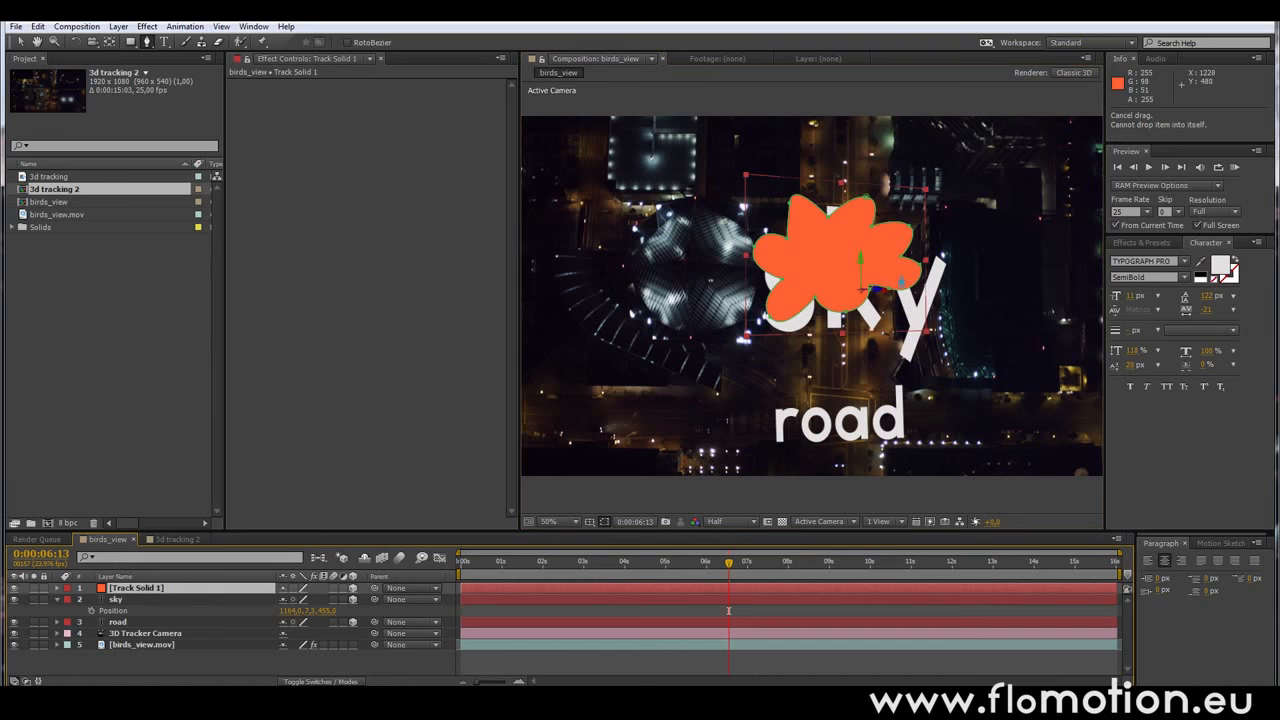
pyautogui.press('v')
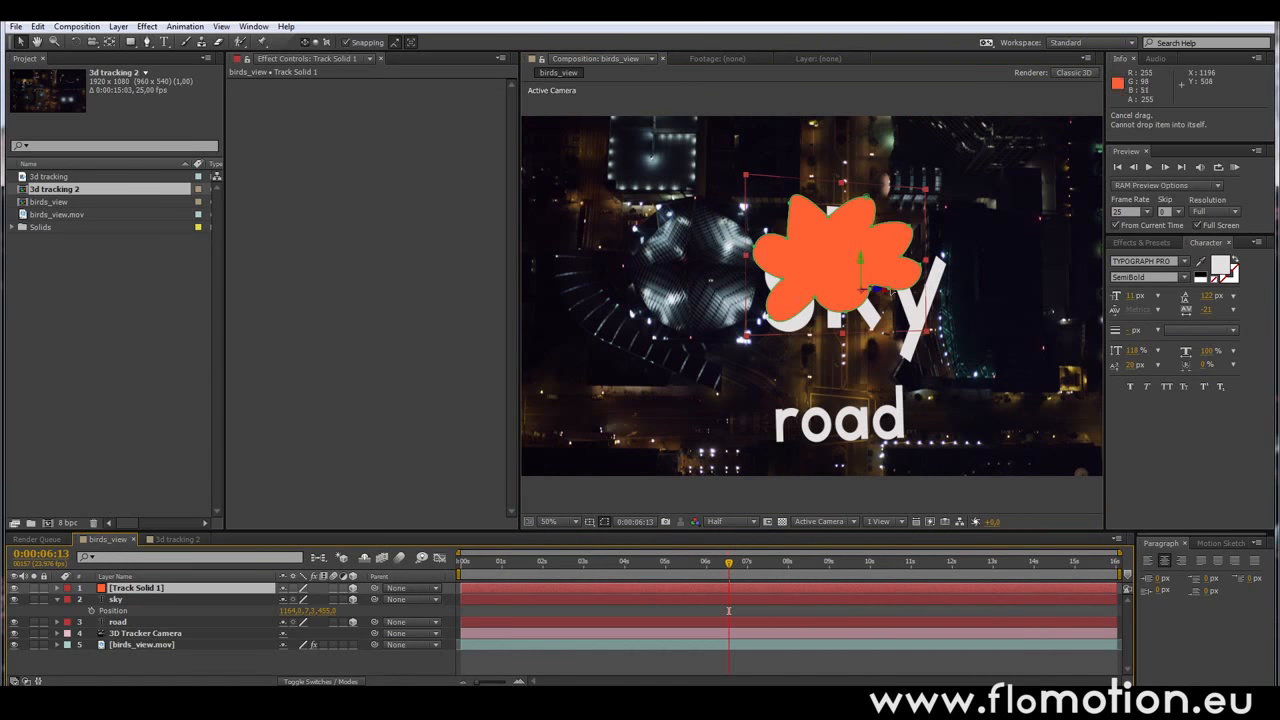
pyautogui.moveTo(880, 295); pyautogui.dragTo(1090, 188)
# Feather the cloud solid's mask for soft edges and set the solid's opacity to 67%.
pyautogui.press('f')
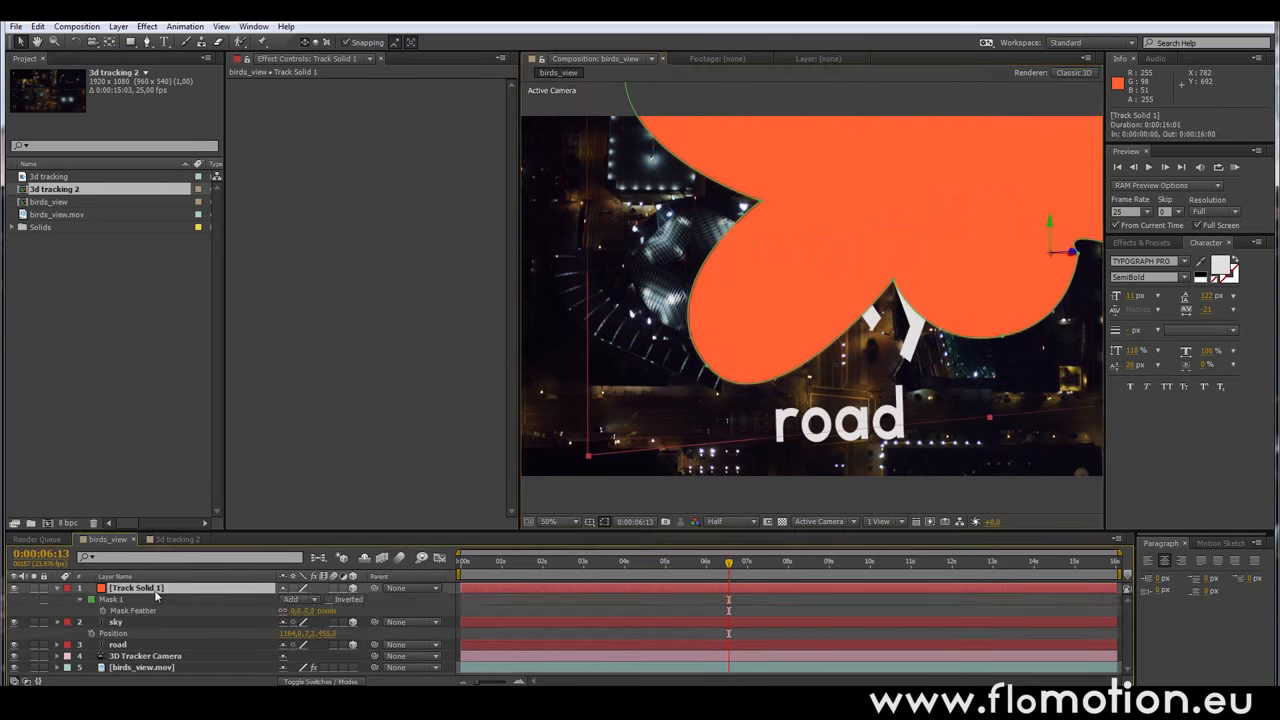
pyautogui.moveTo(316, 610); pyautogui.dragTo(262, 601)
pyautogui.press('t')
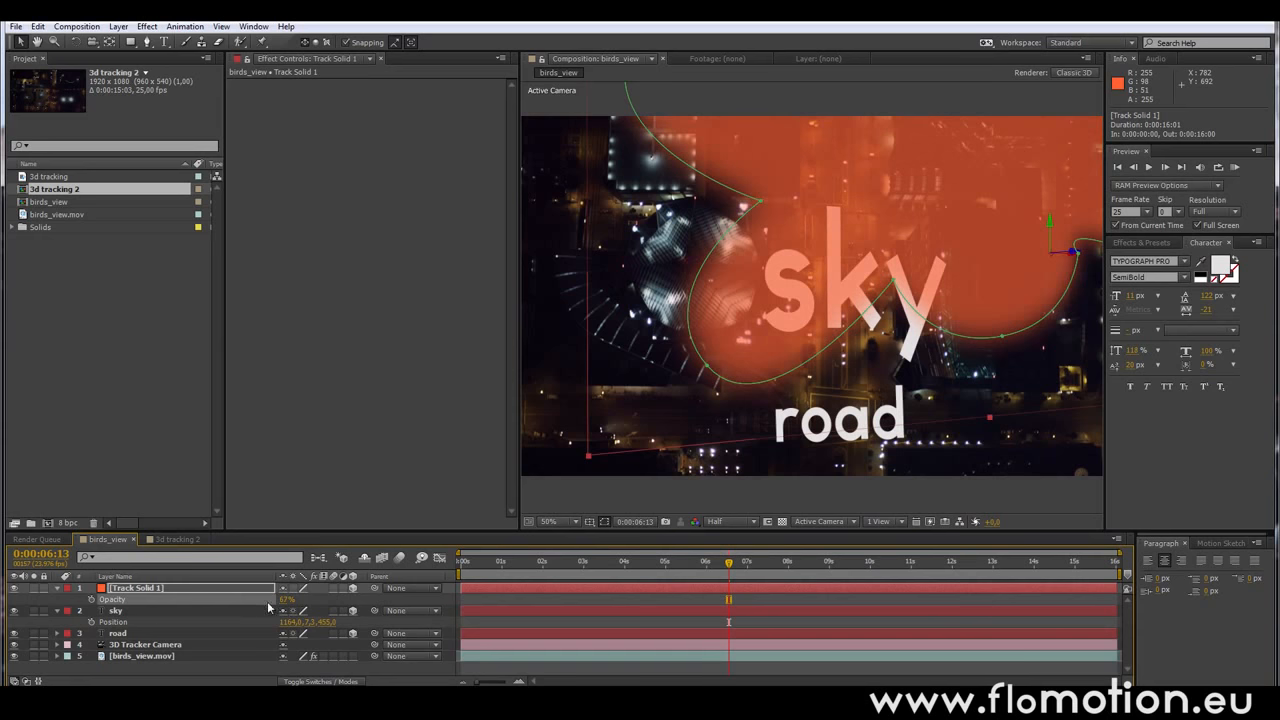
# Find the Tint effect and apply it to the cloud solid, mapping black to black and white to white at 100%.
pyautogui.click(1158, 243)
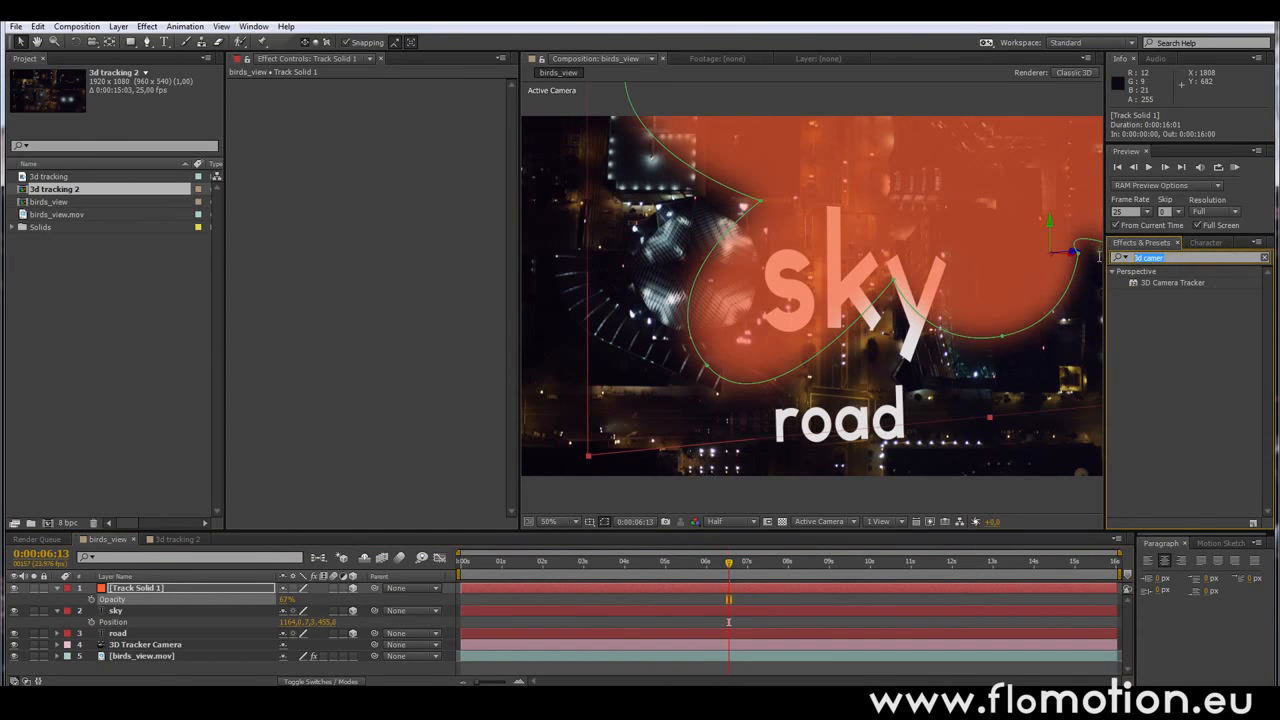
pyautogui.write('tints')
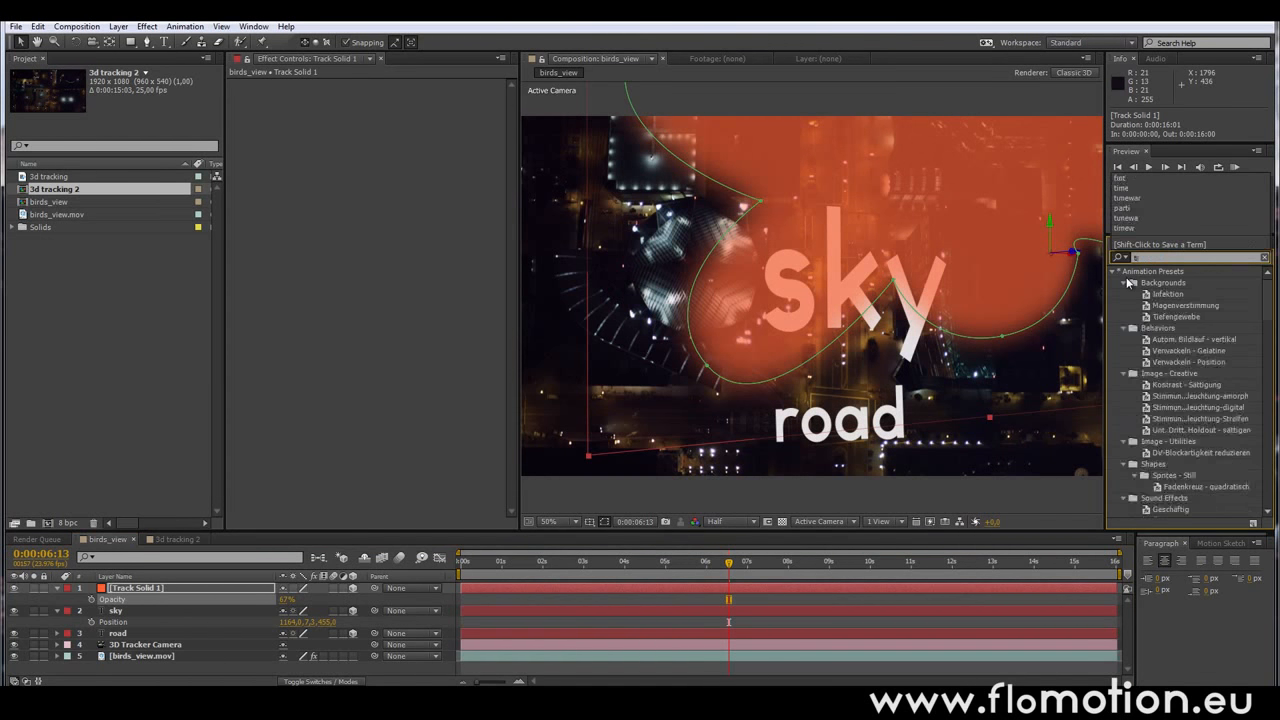
pyautogui.press('BackSpace')
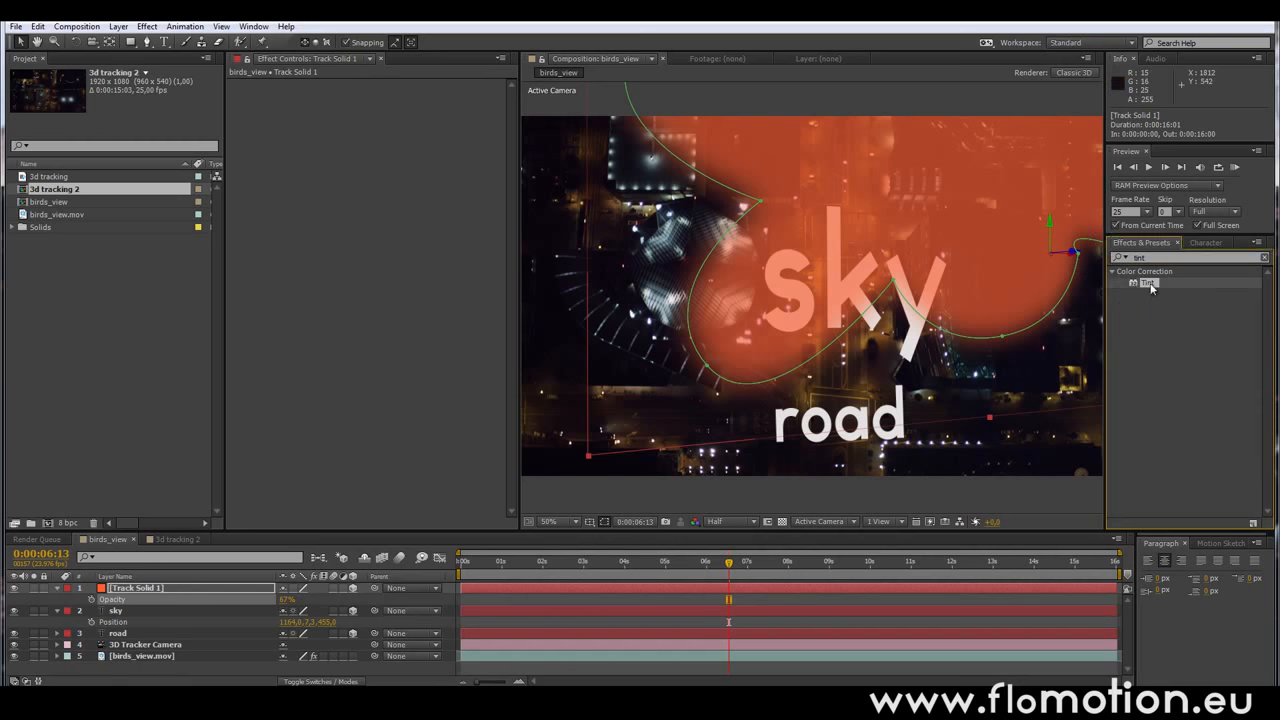
pyautogui.moveTo(1147, 283); pyautogui.dragTo(341, 125)
pyautogui.click(352, 436)
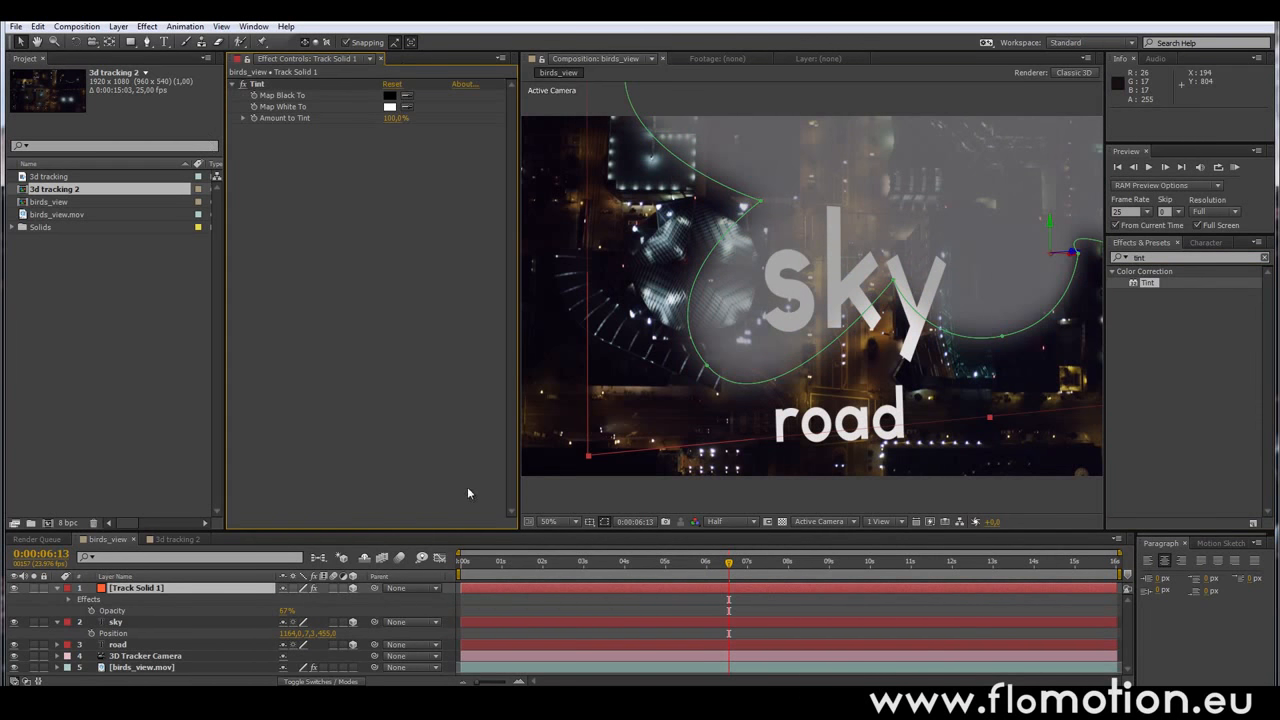
# Preview the composition from the start to check how the cloud moves with the tracked footage and texts.
pyautogui.moveTo(503, 564); pyautogui.dragTo(461, 564)
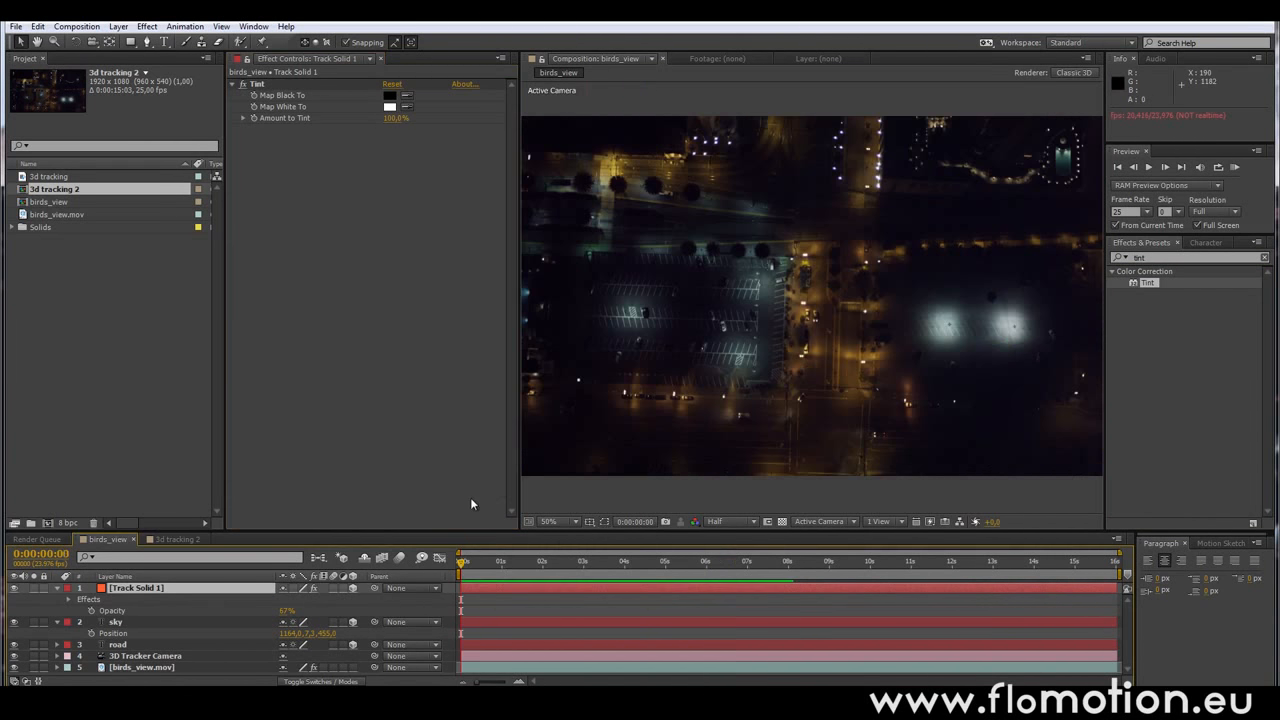
pyautogui.press('space')
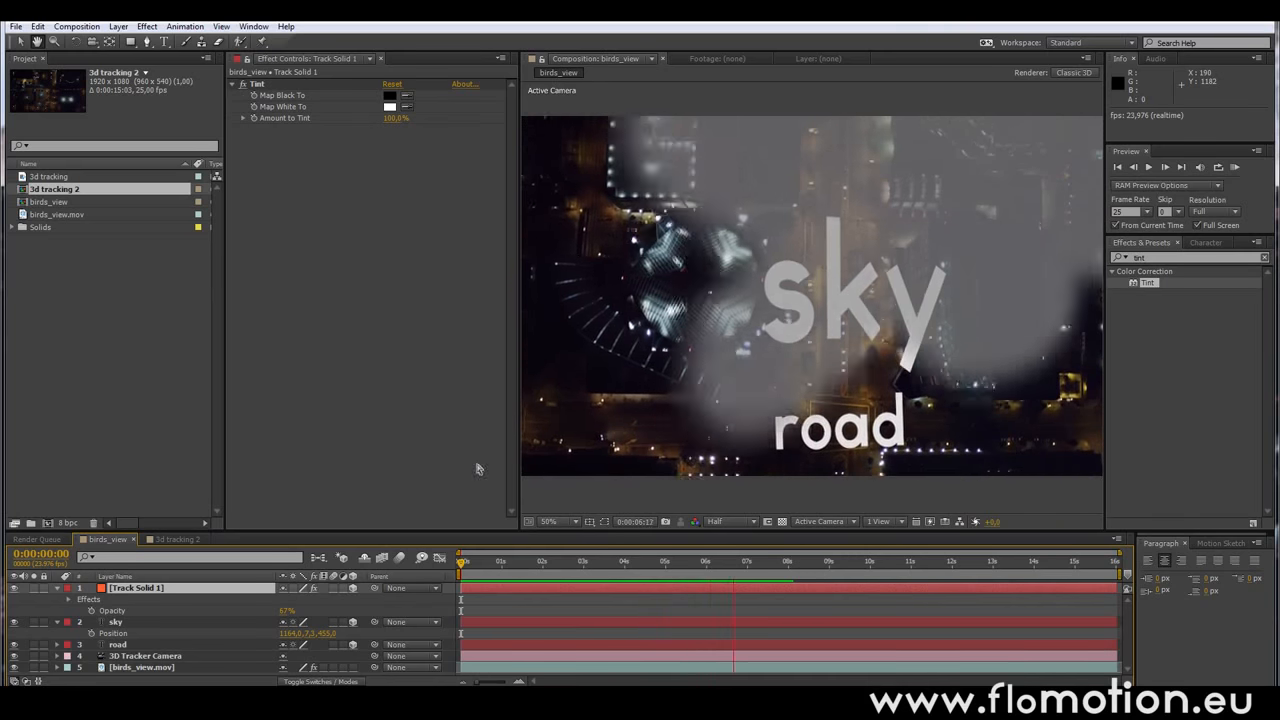
pyautogui.press('space')
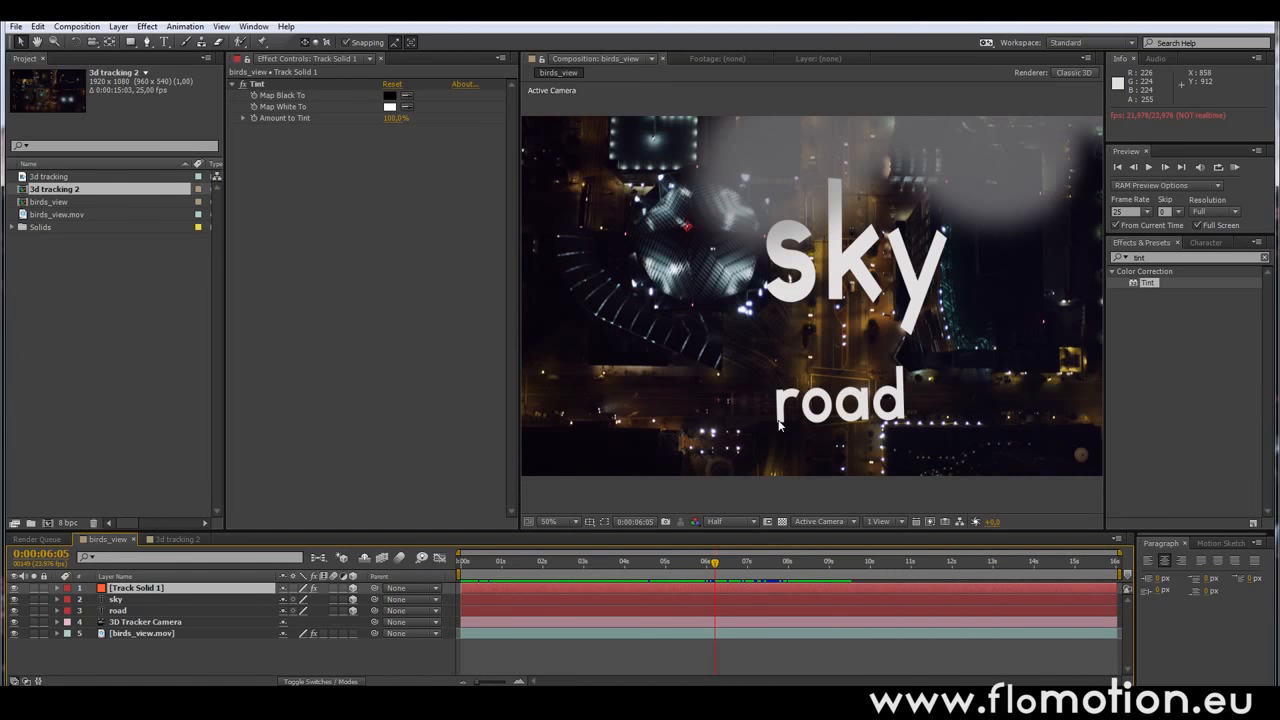
# Add a white point light with 100% intensity, no falloff and no shadow casting to the birds_view composition.
pyautogui.click(120, 27)
pyautogui.moveTo(146, 42)
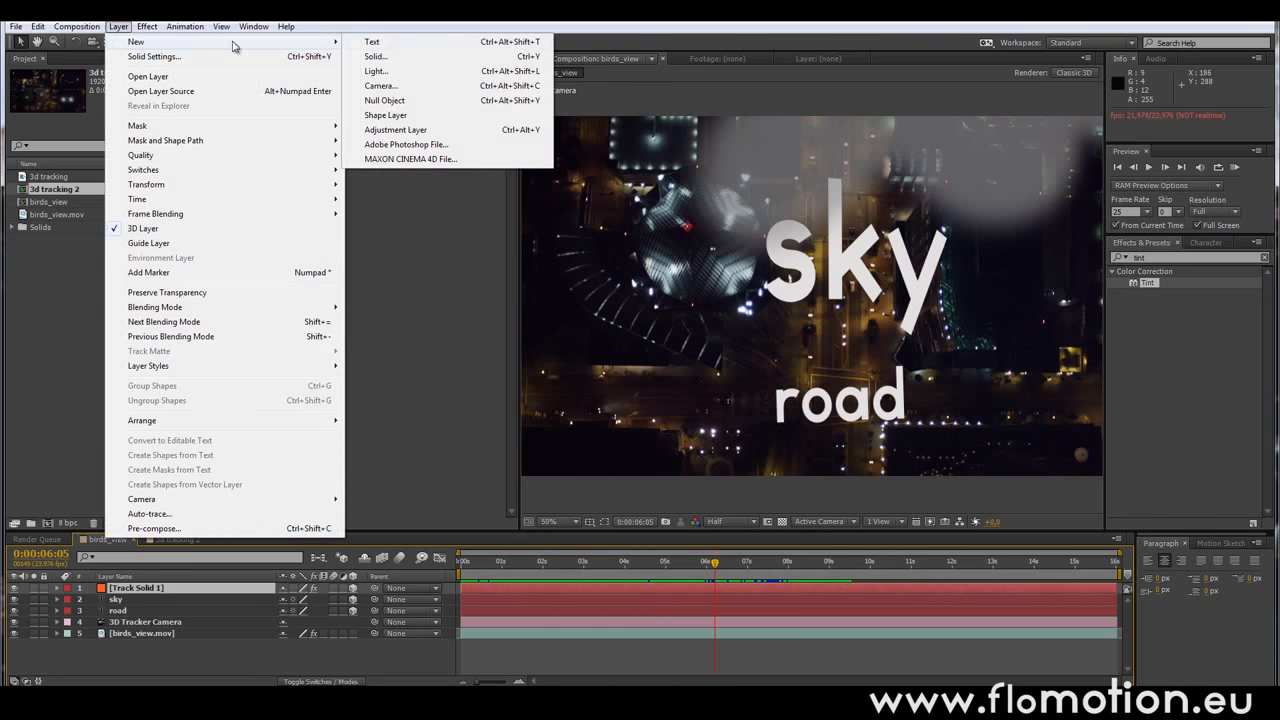
pyautogui.click(375, 71)
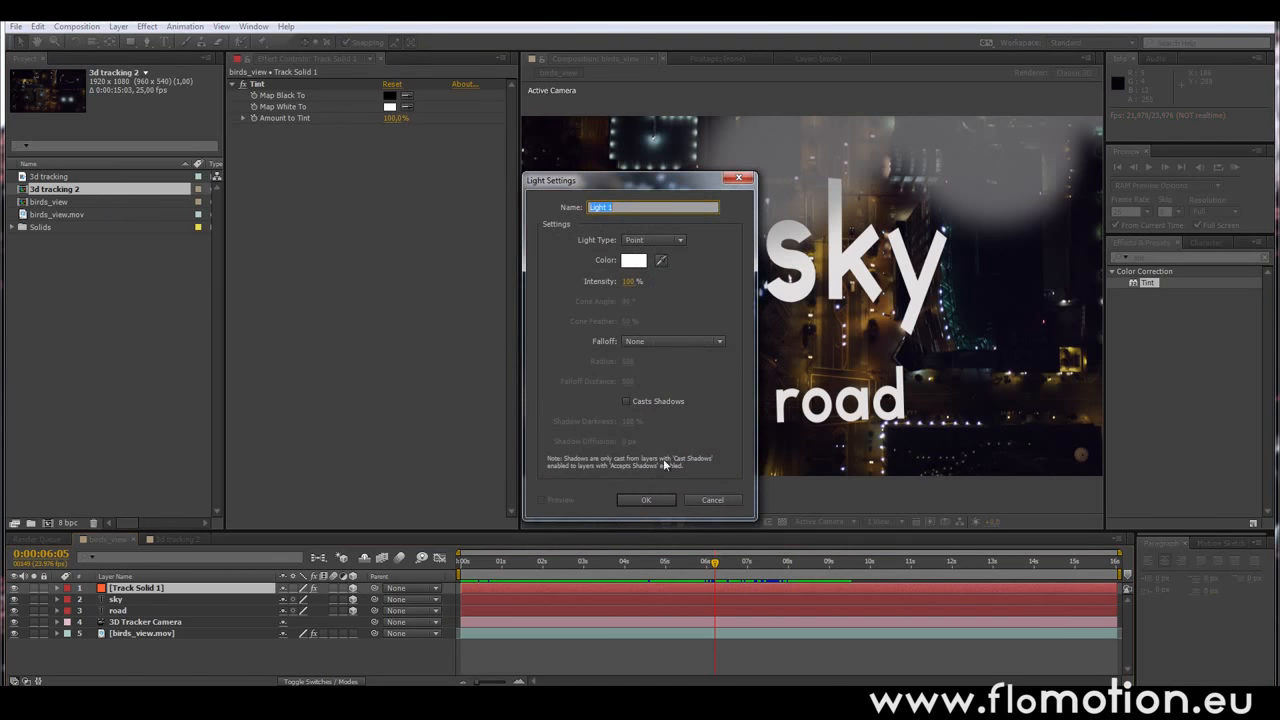
pyautogui.click(646, 499)
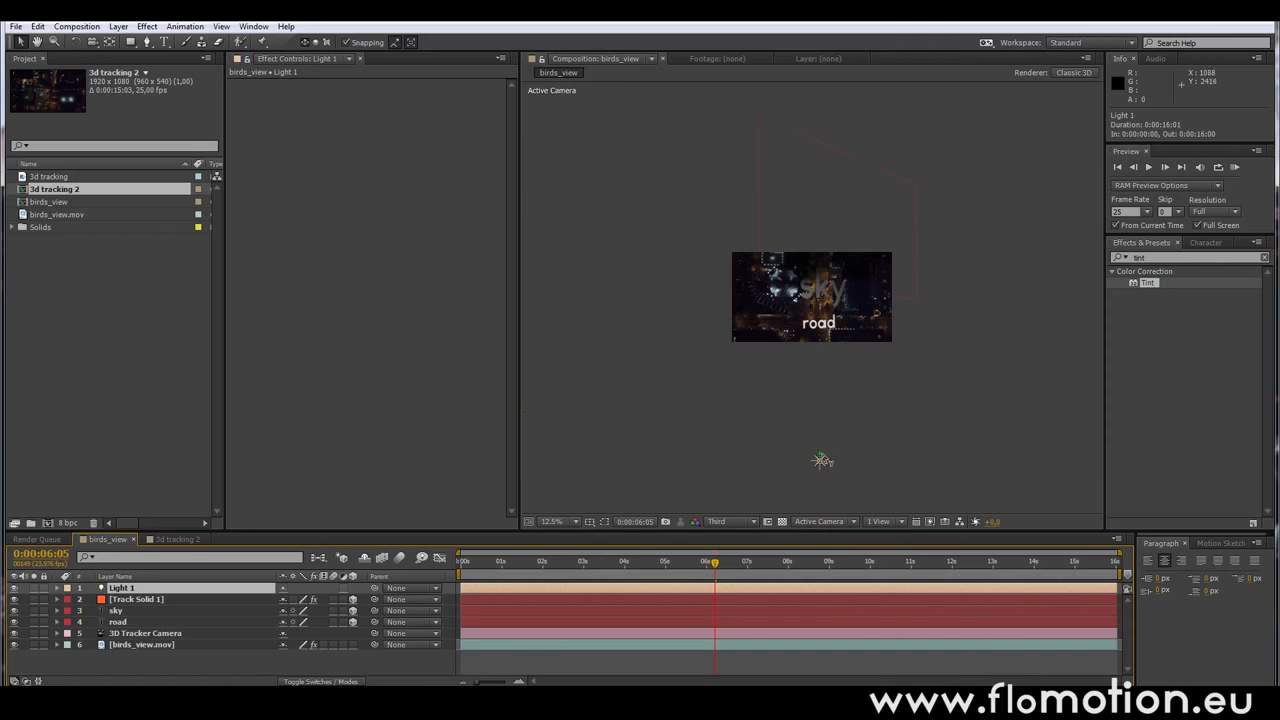
# Reposition the point light in the composition so it sits over the road text.
pyautogui.moveTo(823, 457); pyautogui.dragTo(831, 337)
pyautogui.scroll(1, 836, 352)
pyautogui.scroll(2, 836, 352)
pyautogui.scroll(-1, 816, 186)
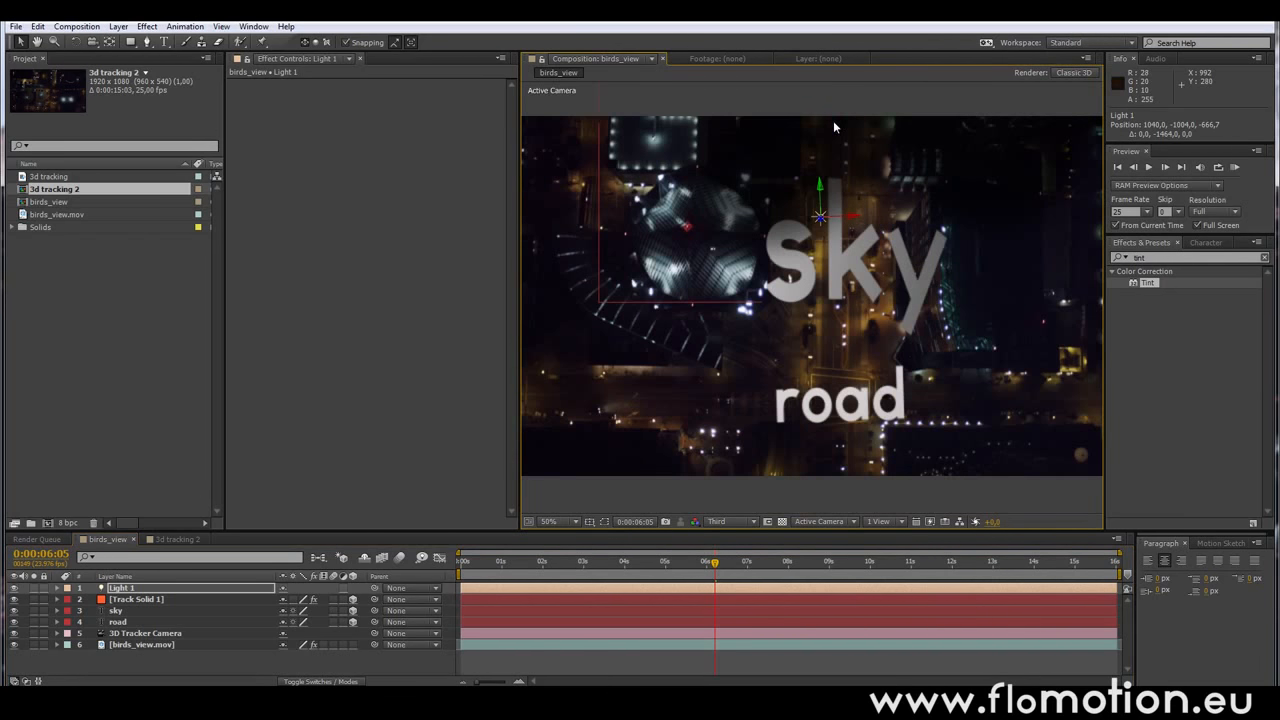
pyautogui.moveTo(820, 218); pyautogui.dragTo(830, 320)
pyautogui.scroll(-2, 844, 348)
# Change the point light's color to a muted golden yellow that matches the street lighting.
pyautogui.click(57, 589)
pyautogui.click(68, 611)
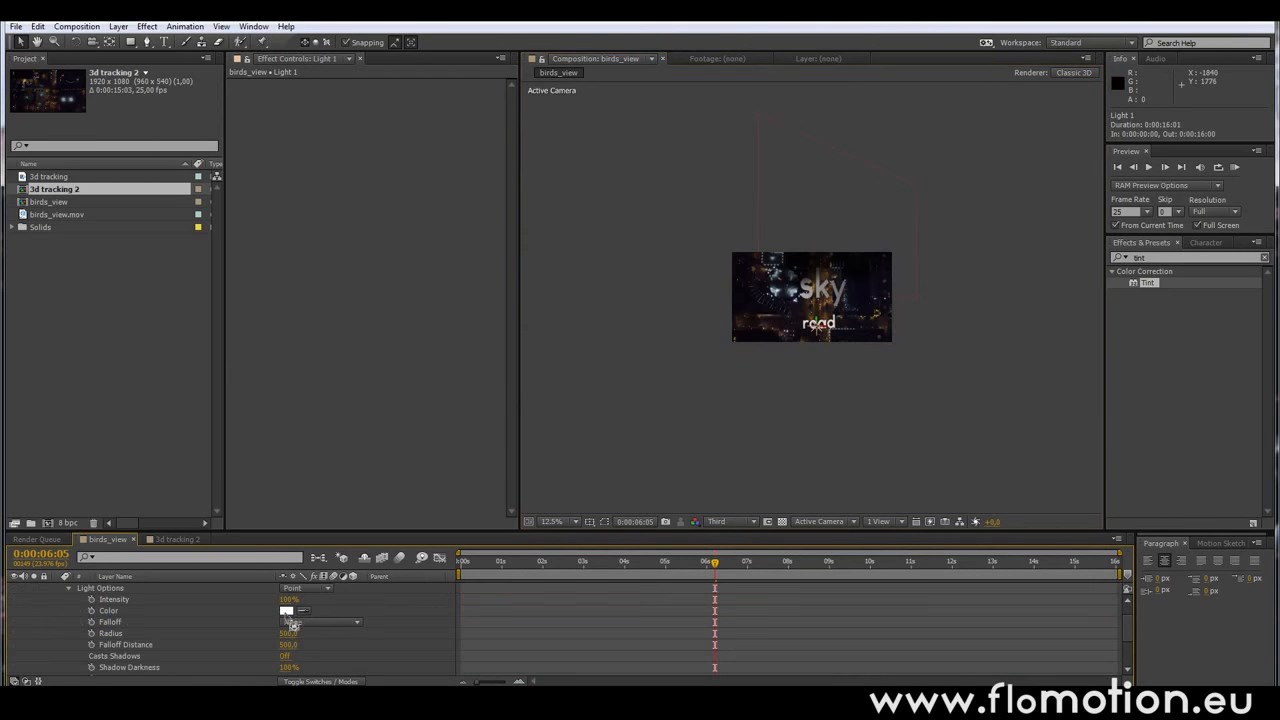
pyautogui.click(289, 612)
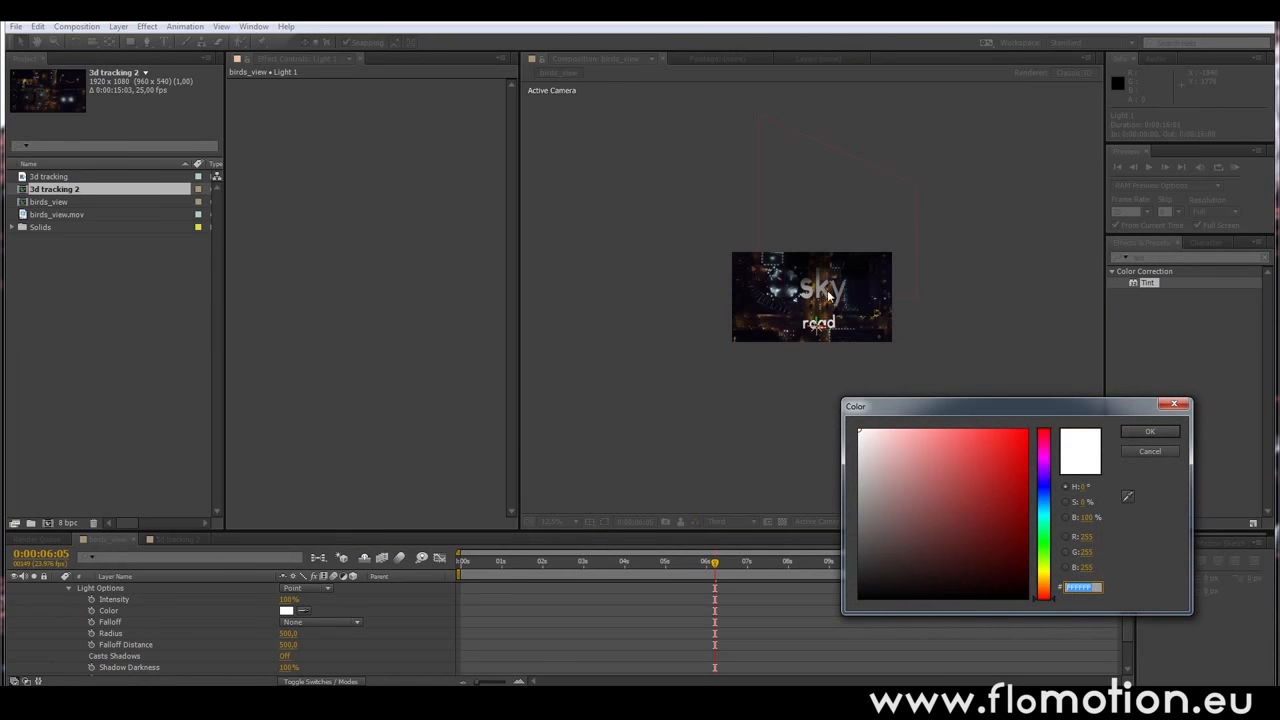
pyautogui.click(926, 492)
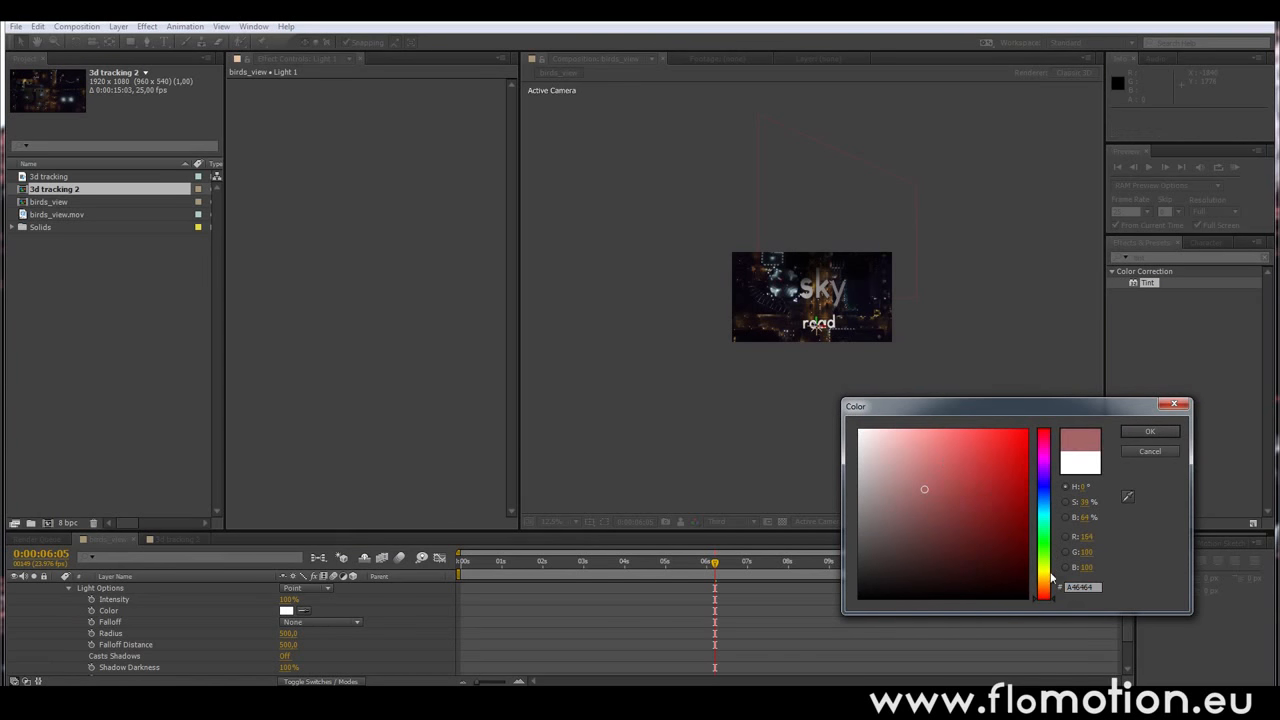
pyautogui.click(1050, 570)
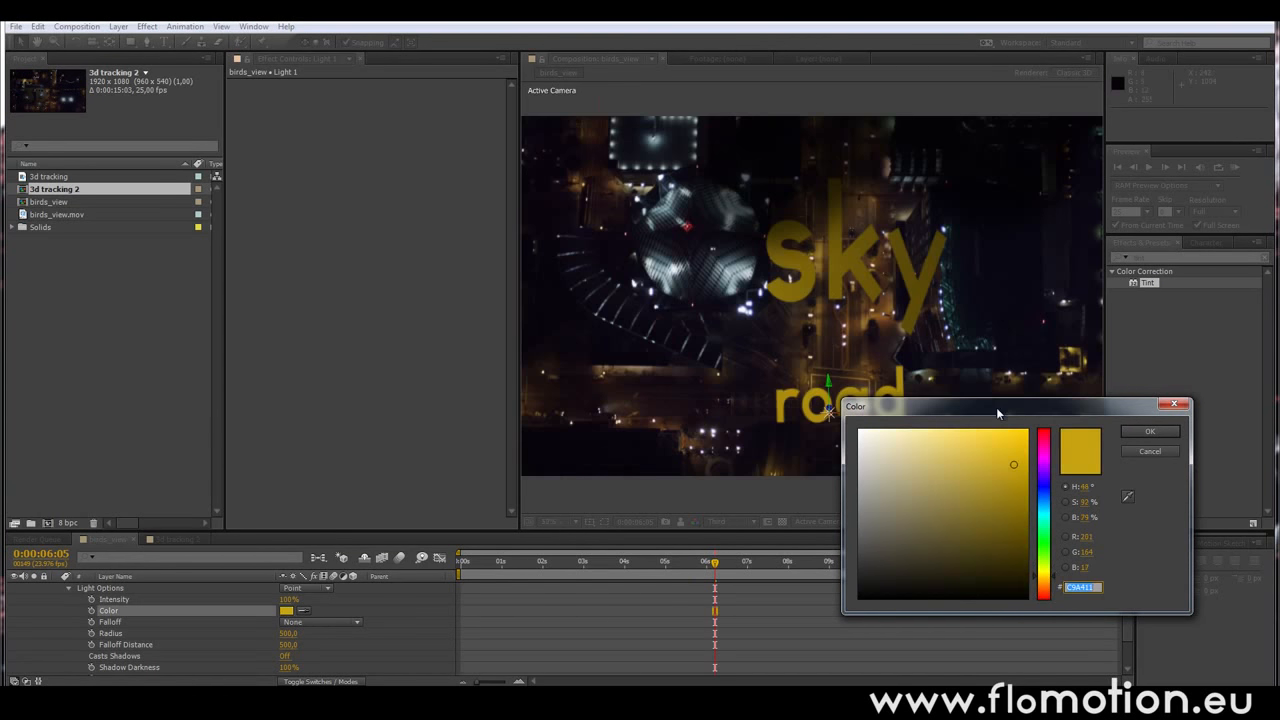
pyautogui.moveTo(998, 414); pyautogui.dragTo(365, 252)
pyautogui.click(494, 334)
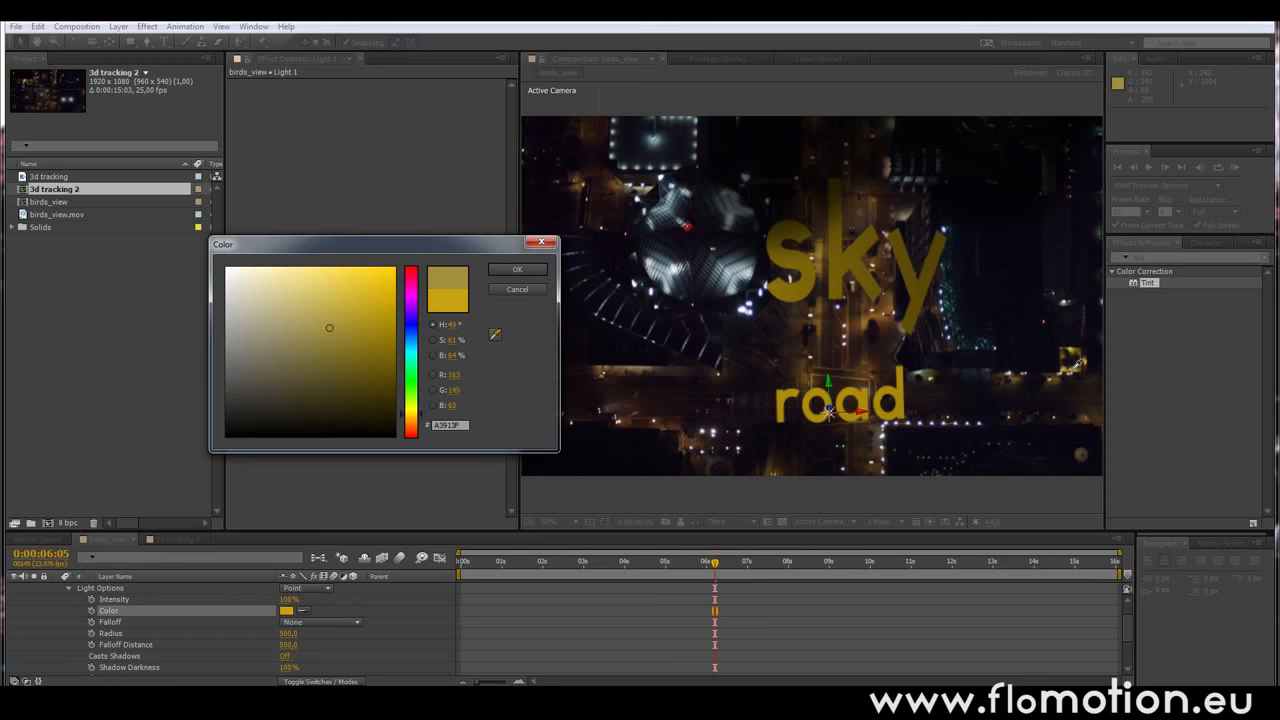
pyautogui.click(525, 269)
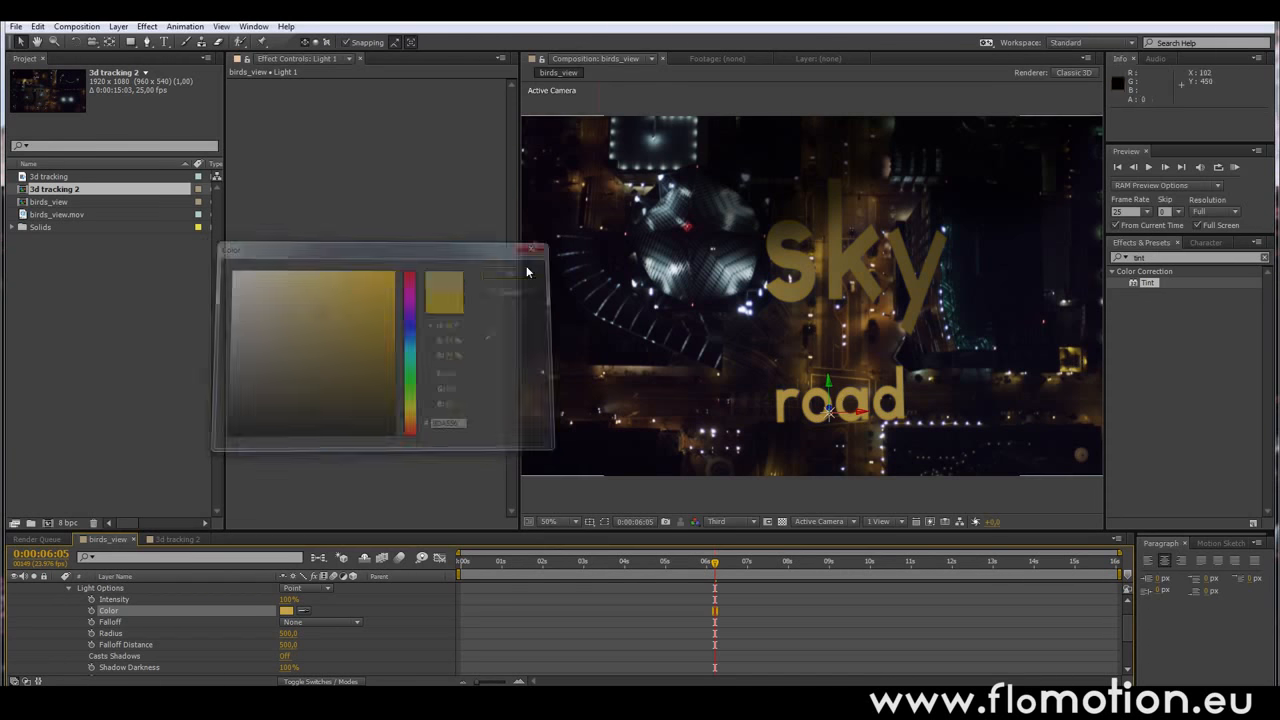
# Collapse the light's properties and turn on Depth of Field in the 3D Tracker Camera's options.
pyautogui.scroll(-2, 781, 372)
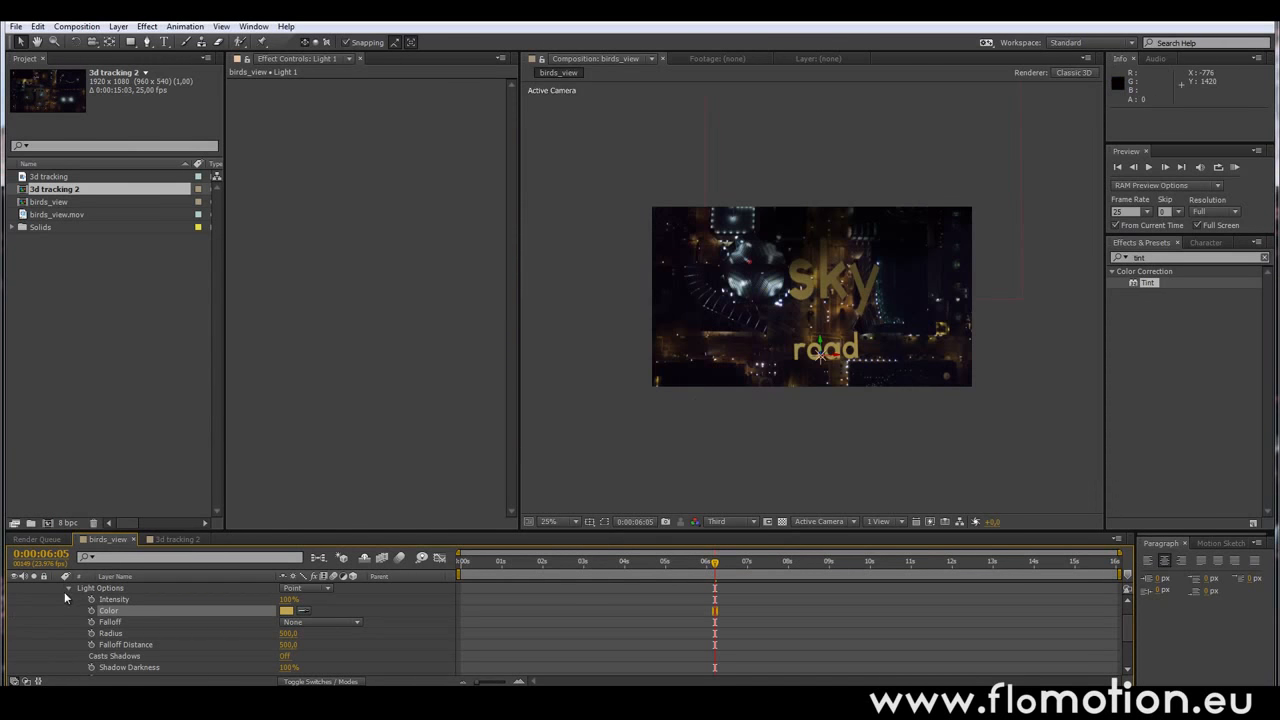
pyautogui.click(68, 588)
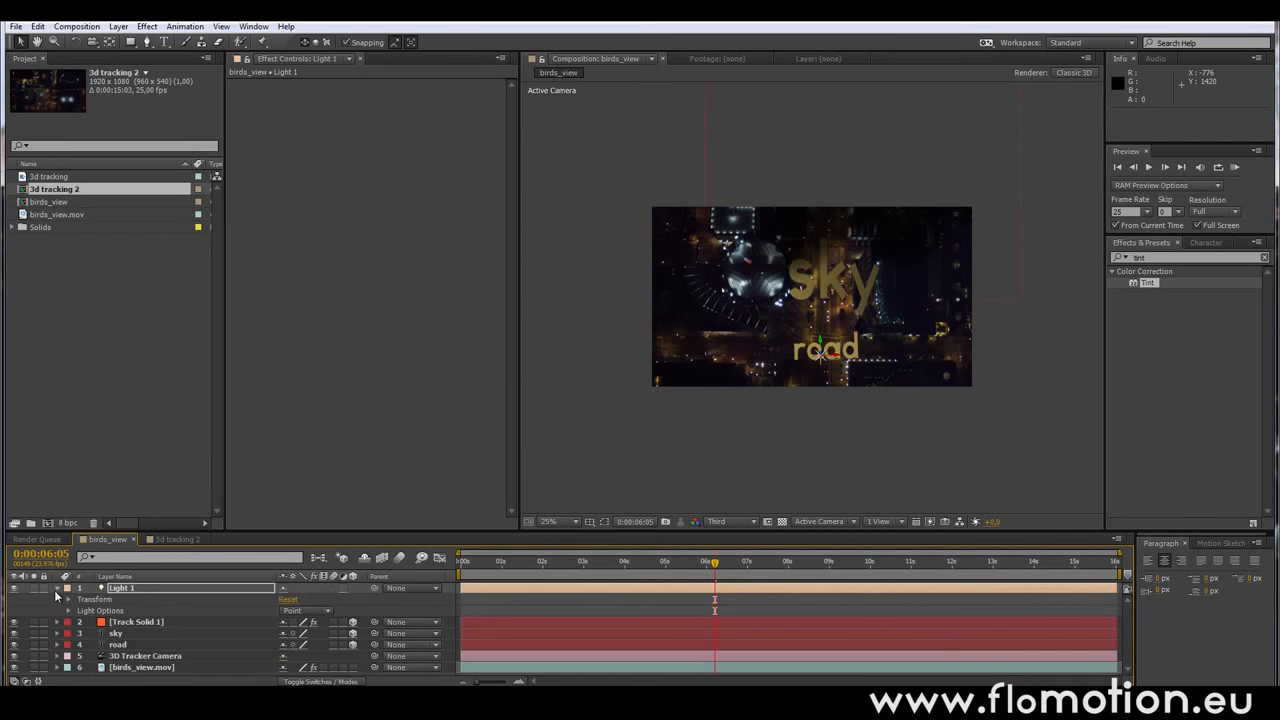
pyautogui.click(57, 589)
pyautogui.click(152, 645)
pyautogui.click(140, 633)
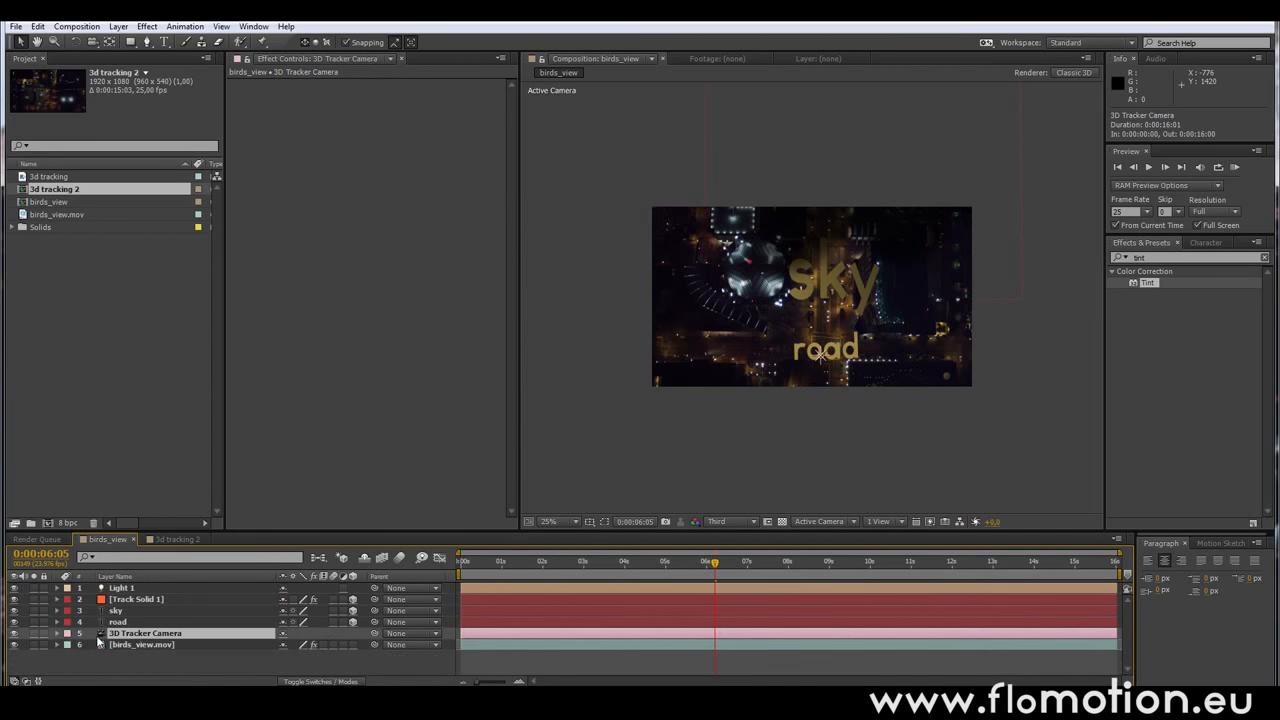
pyautogui.click(57, 634)
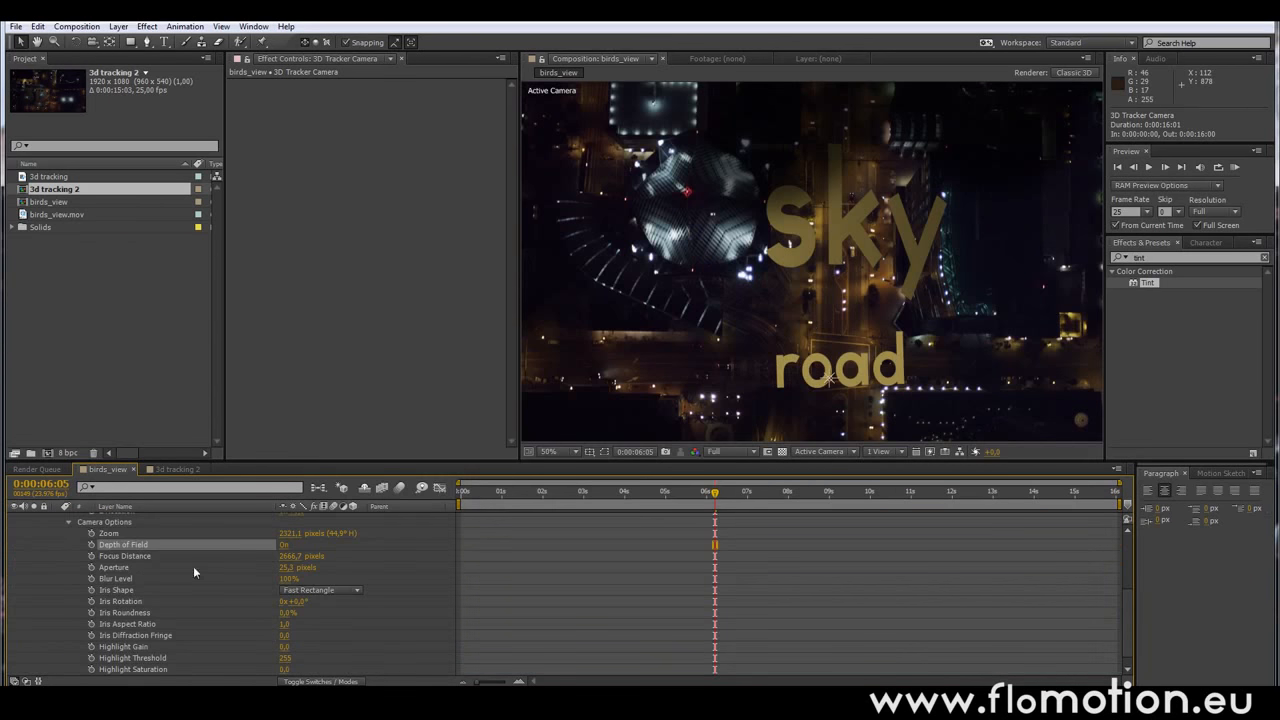
# Set the tracker camera's focus distance to 3890 pixels and raise its aperture to strengthen the blur on the sky text.
pyautogui.click(123, 557)
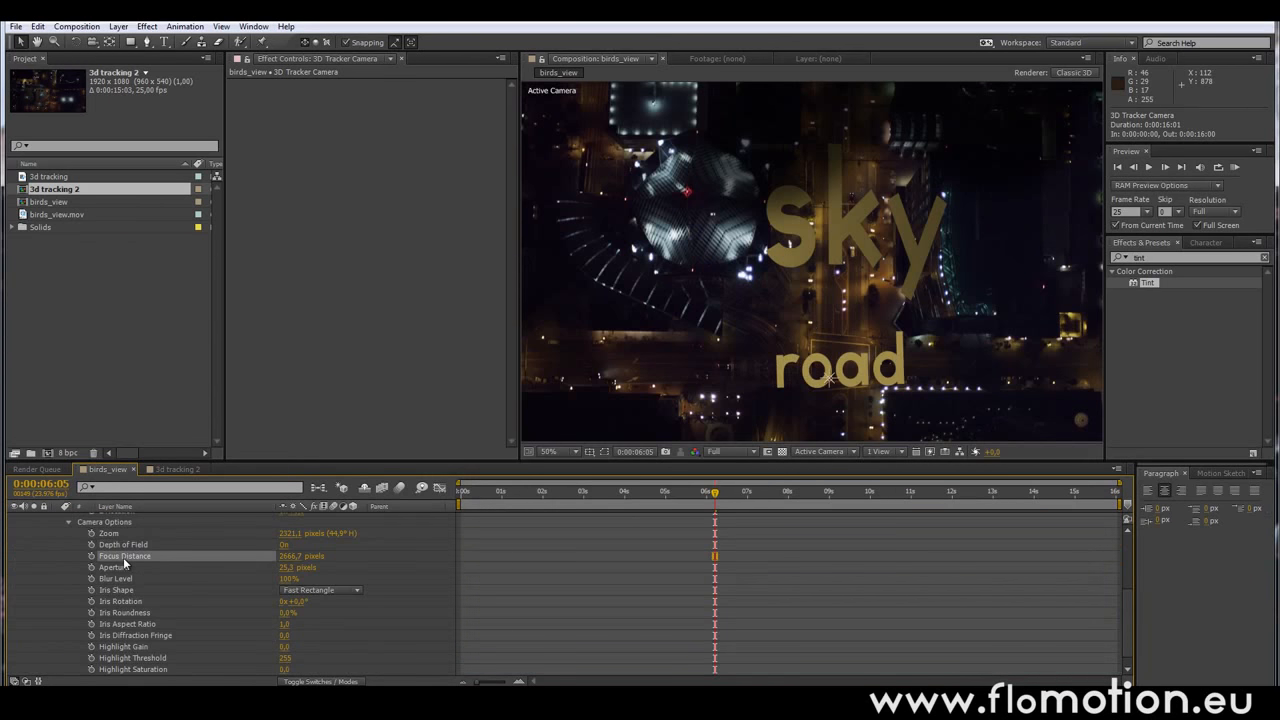
pyautogui.click(122, 567)
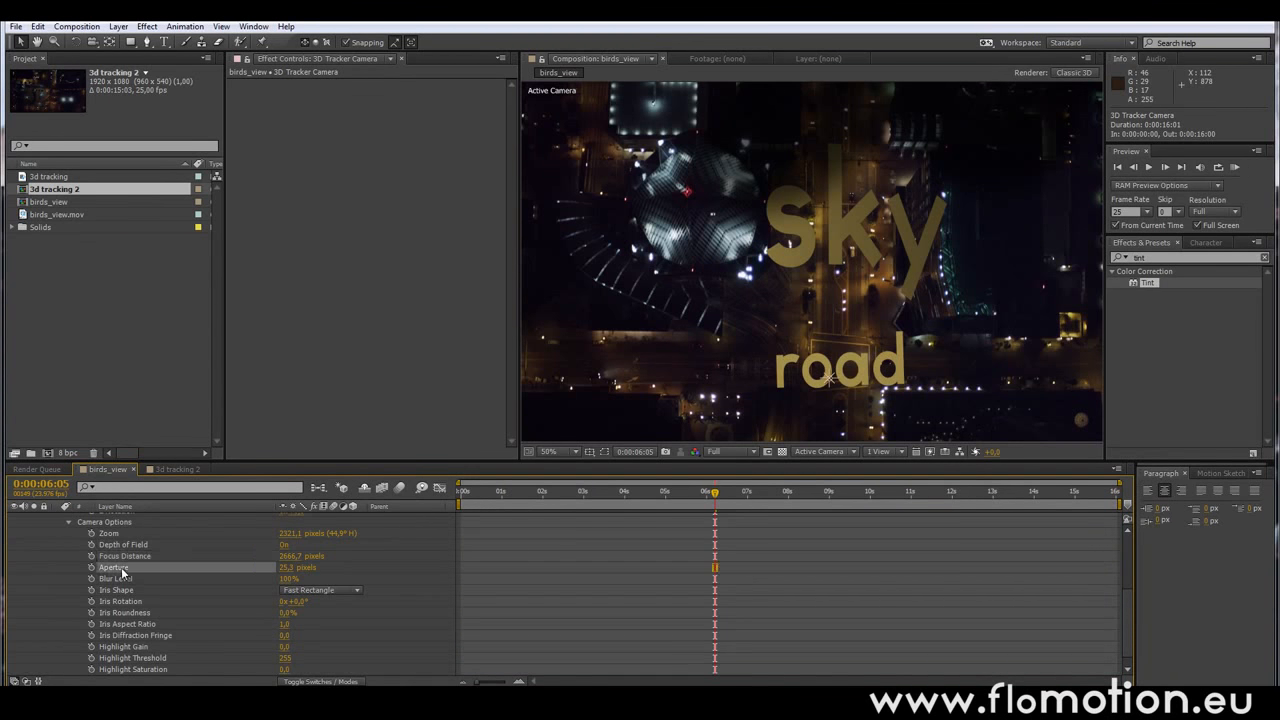
pyautogui.moveTo(286, 567); pyautogui.dragTo(310, 569)
pyautogui.moveTo(299, 556); pyautogui.dragTo(198, 578)
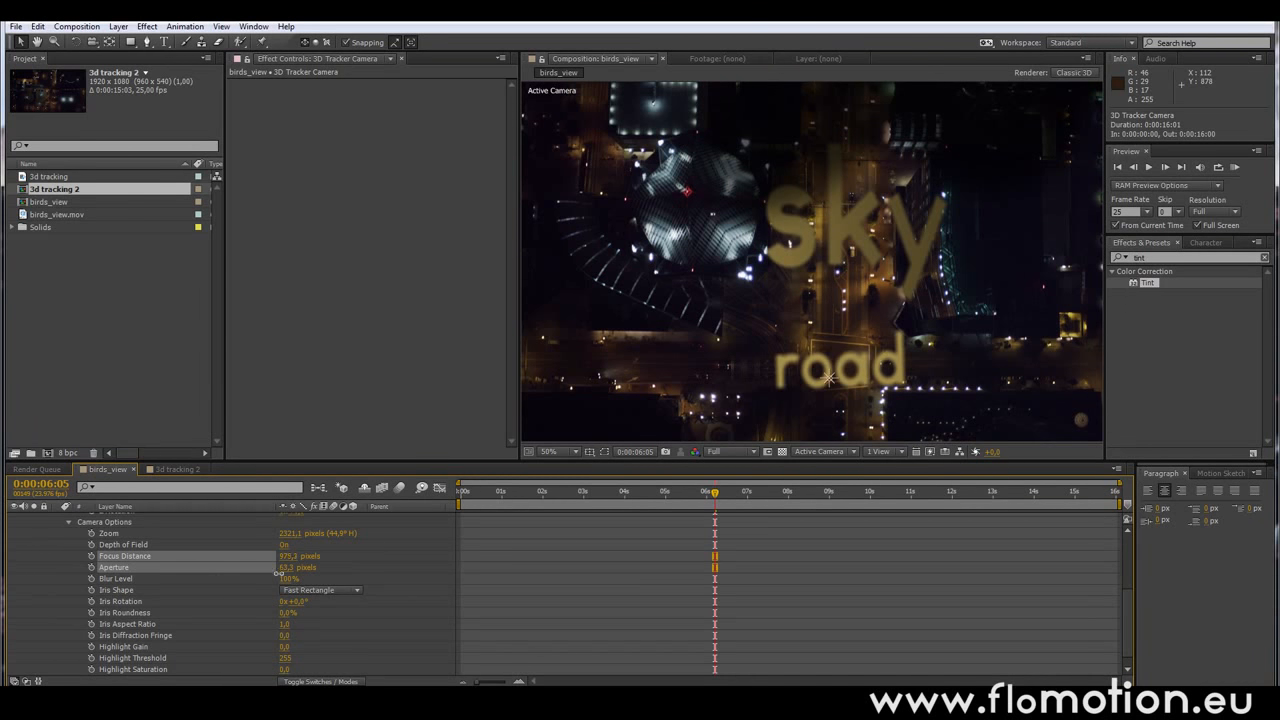
pyautogui.moveTo(281, 573)
pyautogui.mouseDown()
pyautogui.moveTo(305, 571)
pyautogui.moveTo(152, 576)
pyautogui.moveTo(277, 557)
pyautogui.mouseUp()
pyautogui.moveTo(558, 463); pyautogui.dragTo(555, 485)
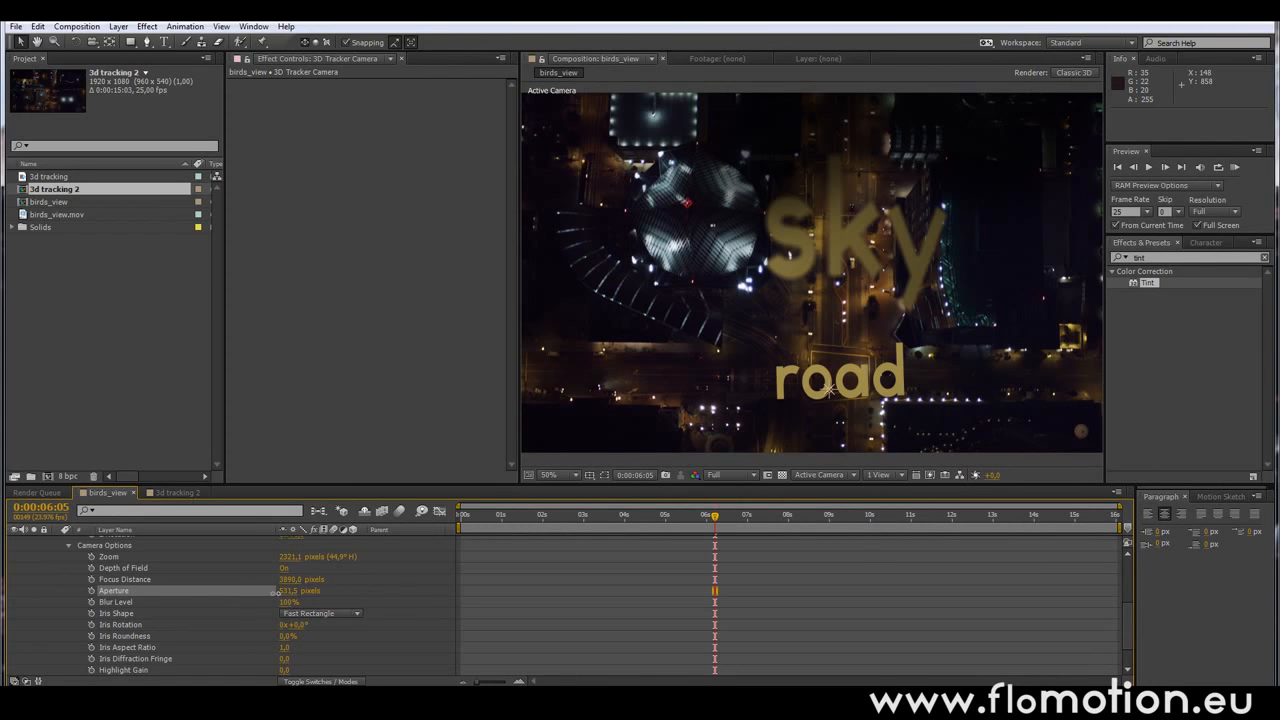
# Try different strengths of depth blur and set the tracker camera's aperture to 411 pixels.
pyautogui.moveTo(267, 595); pyautogui.dragTo(238, 595)
pyautogui.moveTo(297, 598); pyautogui.dragTo(273, 595)
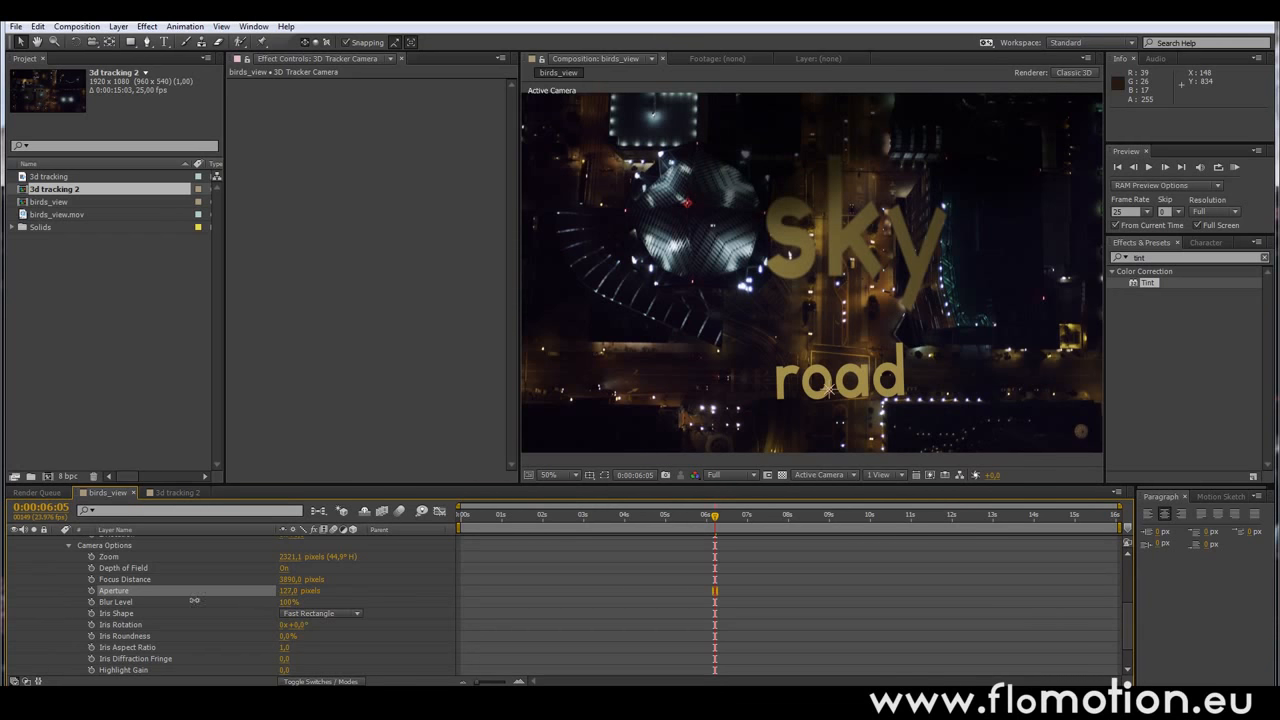
pyautogui.moveTo(133, 604); pyautogui.dragTo(150, 606)
pyautogui.moveTo(316, 612); pyautogui.dragTo(346, 603)
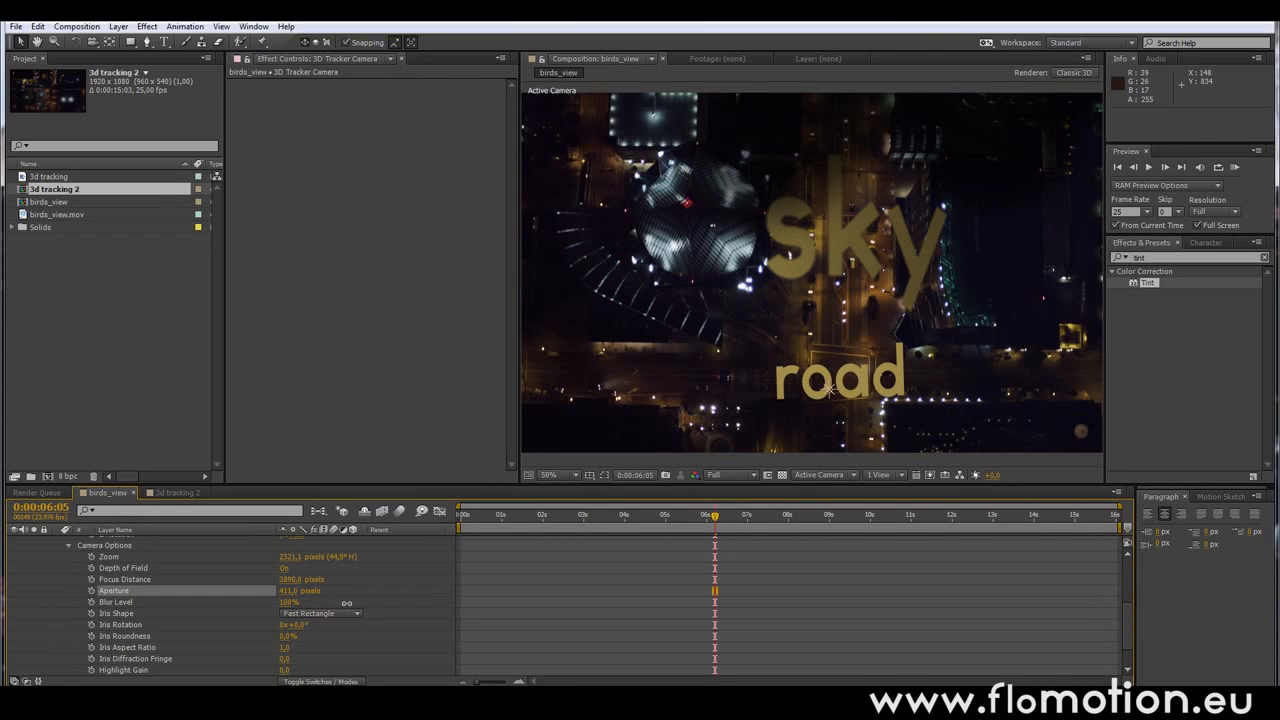
# Play and scrub the finished 3d tracking 2 composition, and scrub birds_view around 0:00:04:09 to check its tracked texts.
pyautogui.click(175, 493)
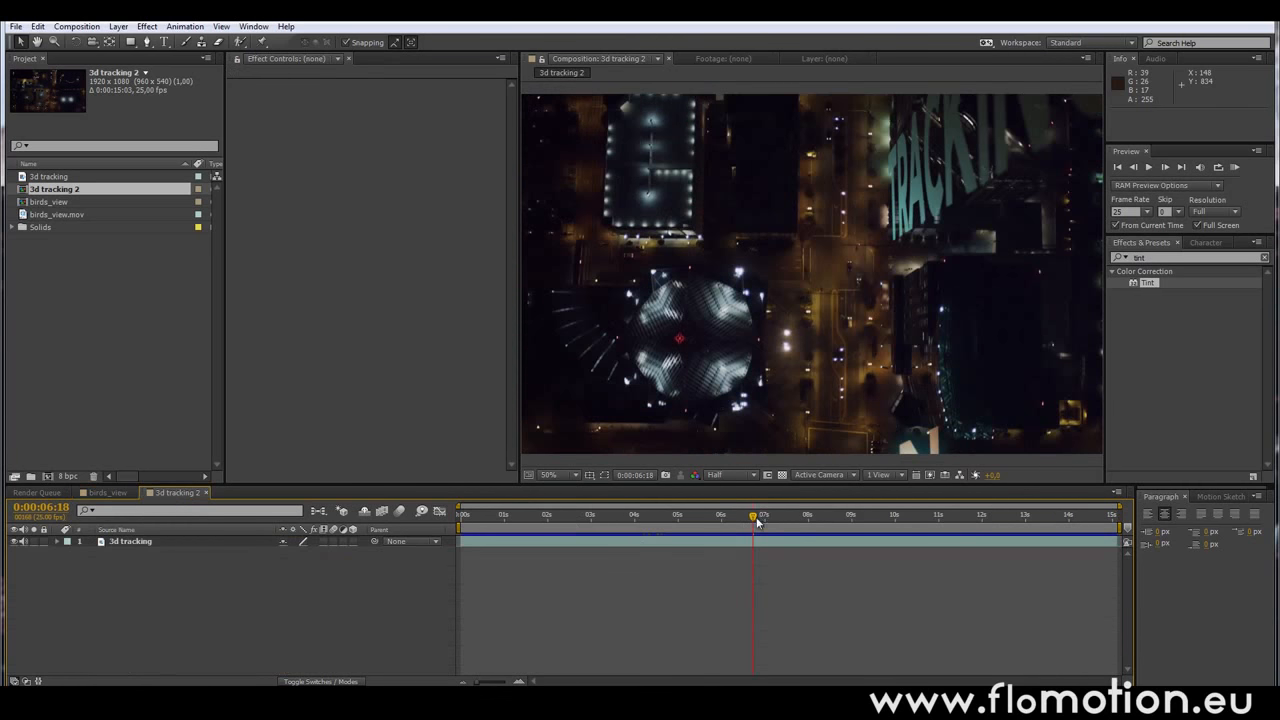
pyautogui.press('space')
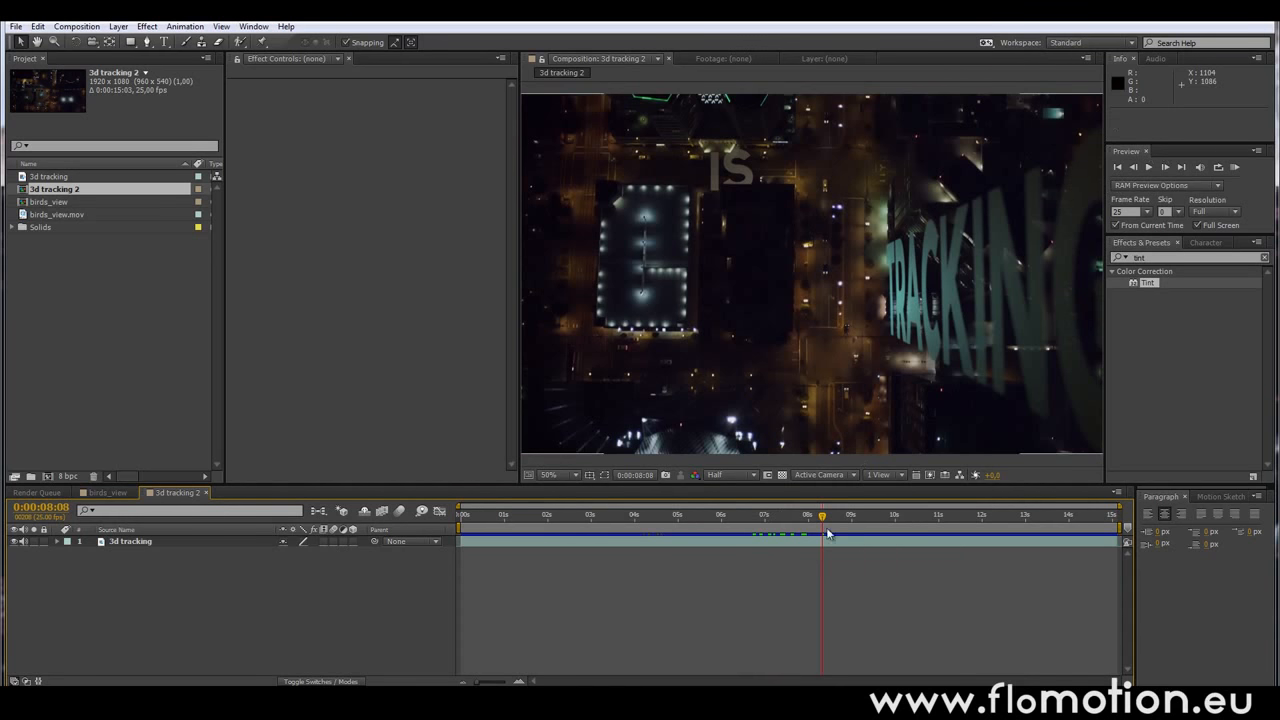
pyautogui.moveTo(822, 519); pyautogui.dragTo(612, 544)
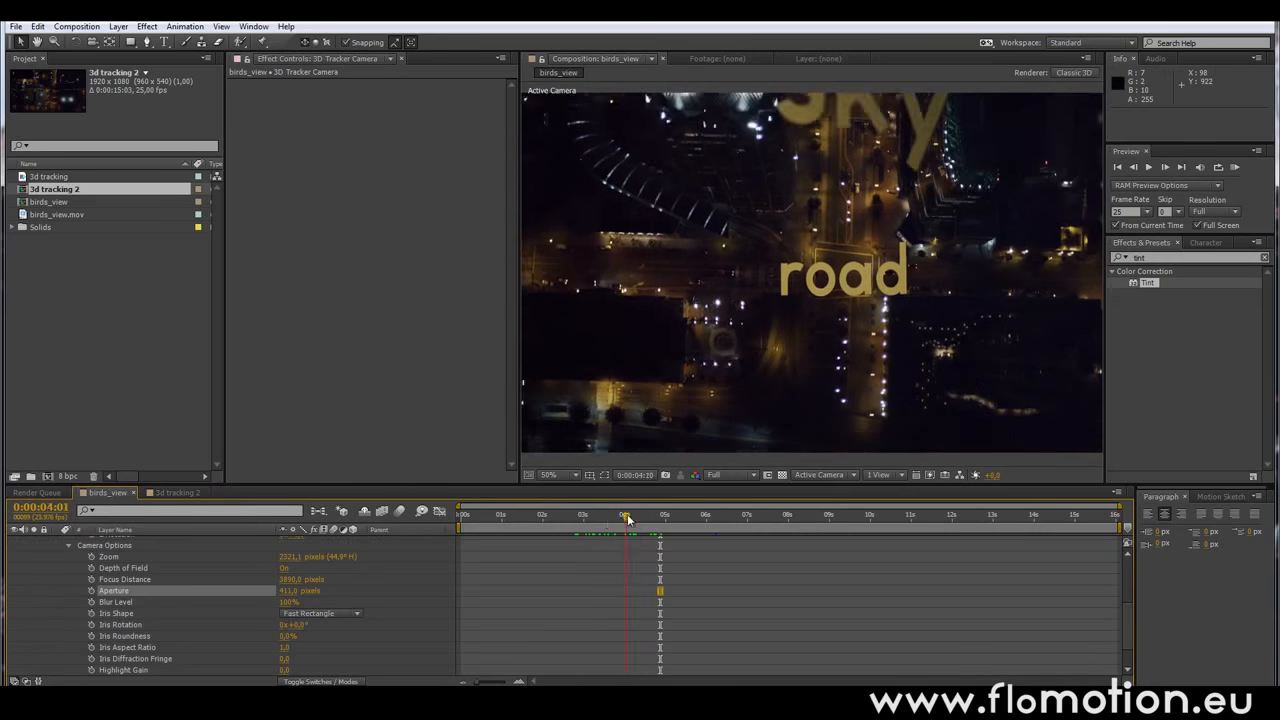
pyautogui.moveTo(628, 516)
pyautogui.mouseDown()
pyautogui.moveTo(594, 516)
pyautogui.moveTo(640, 522)
pyautogui.mouseUp()
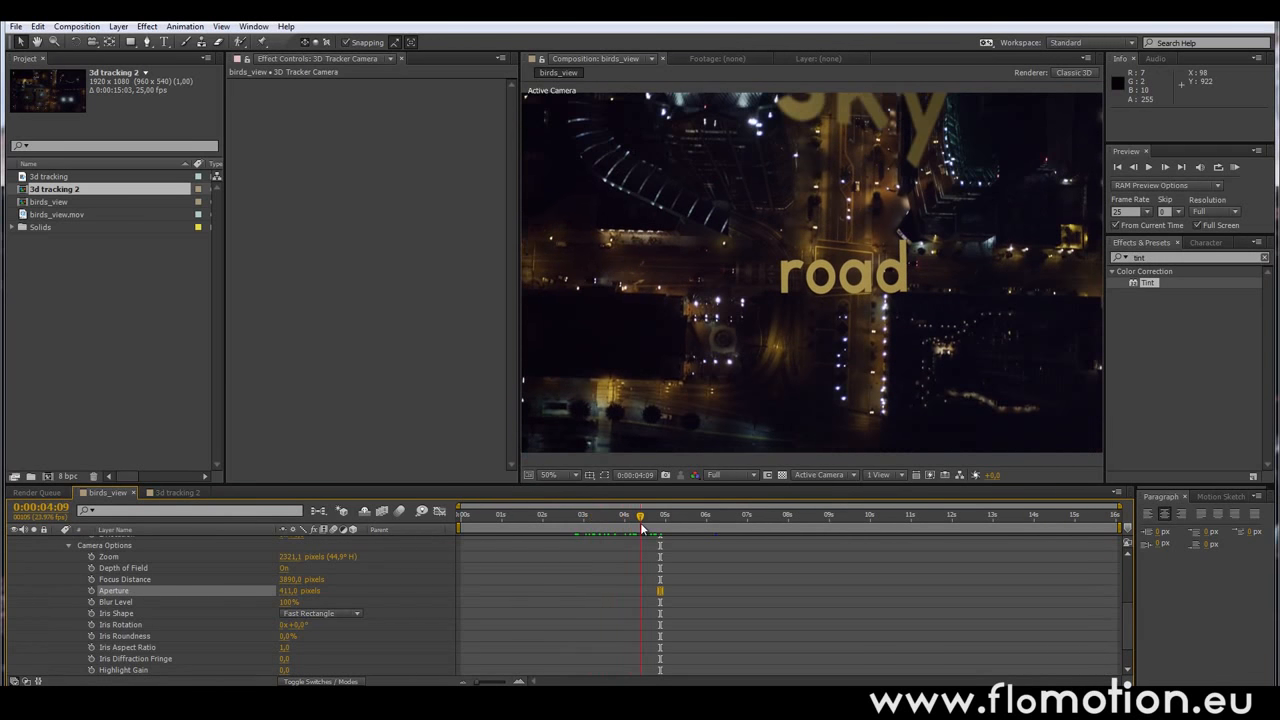